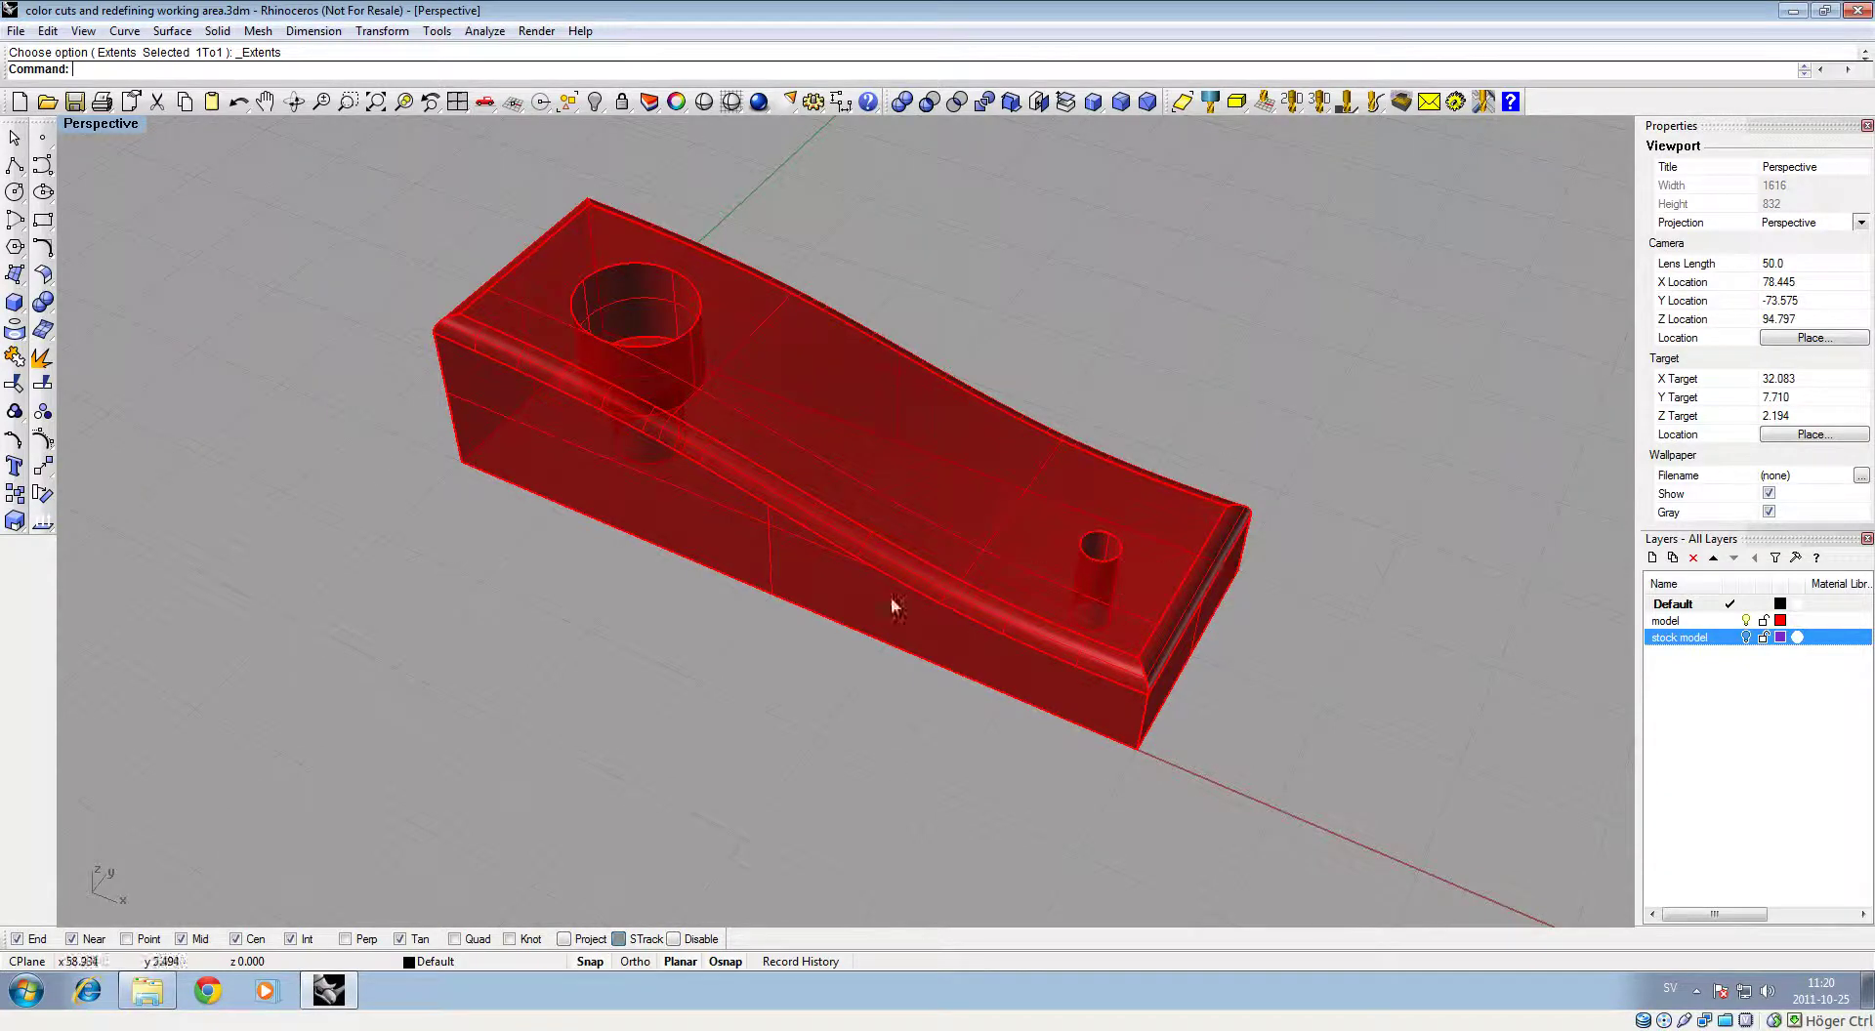
Select the red model and draw a tight green bounding box around it as the workpiece
mouse_move(894, 601)
right_mouse_down()
mouse_move(943, 535)
mouse_move(963, 452)
mouse_move(992, 481)
mouse_move(912, 498)
mouse_move(890, 571)
right_mouse_up()
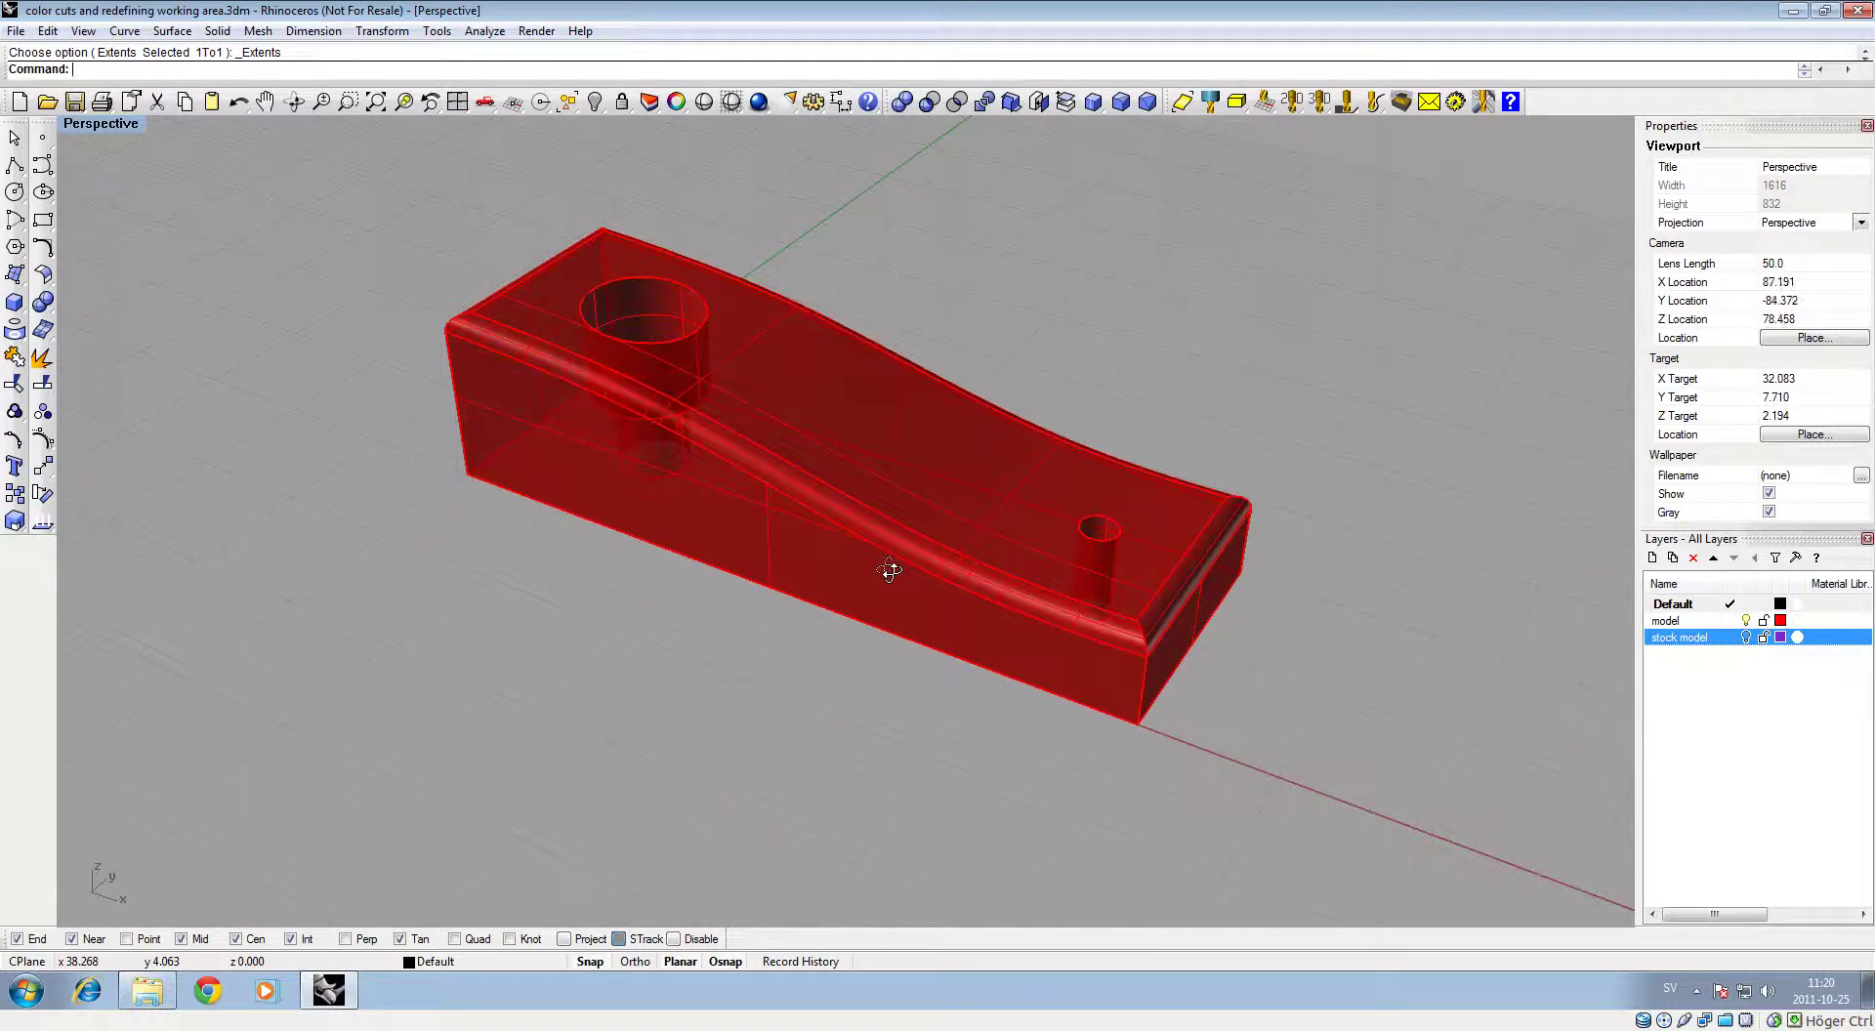
left_click(992, 536)
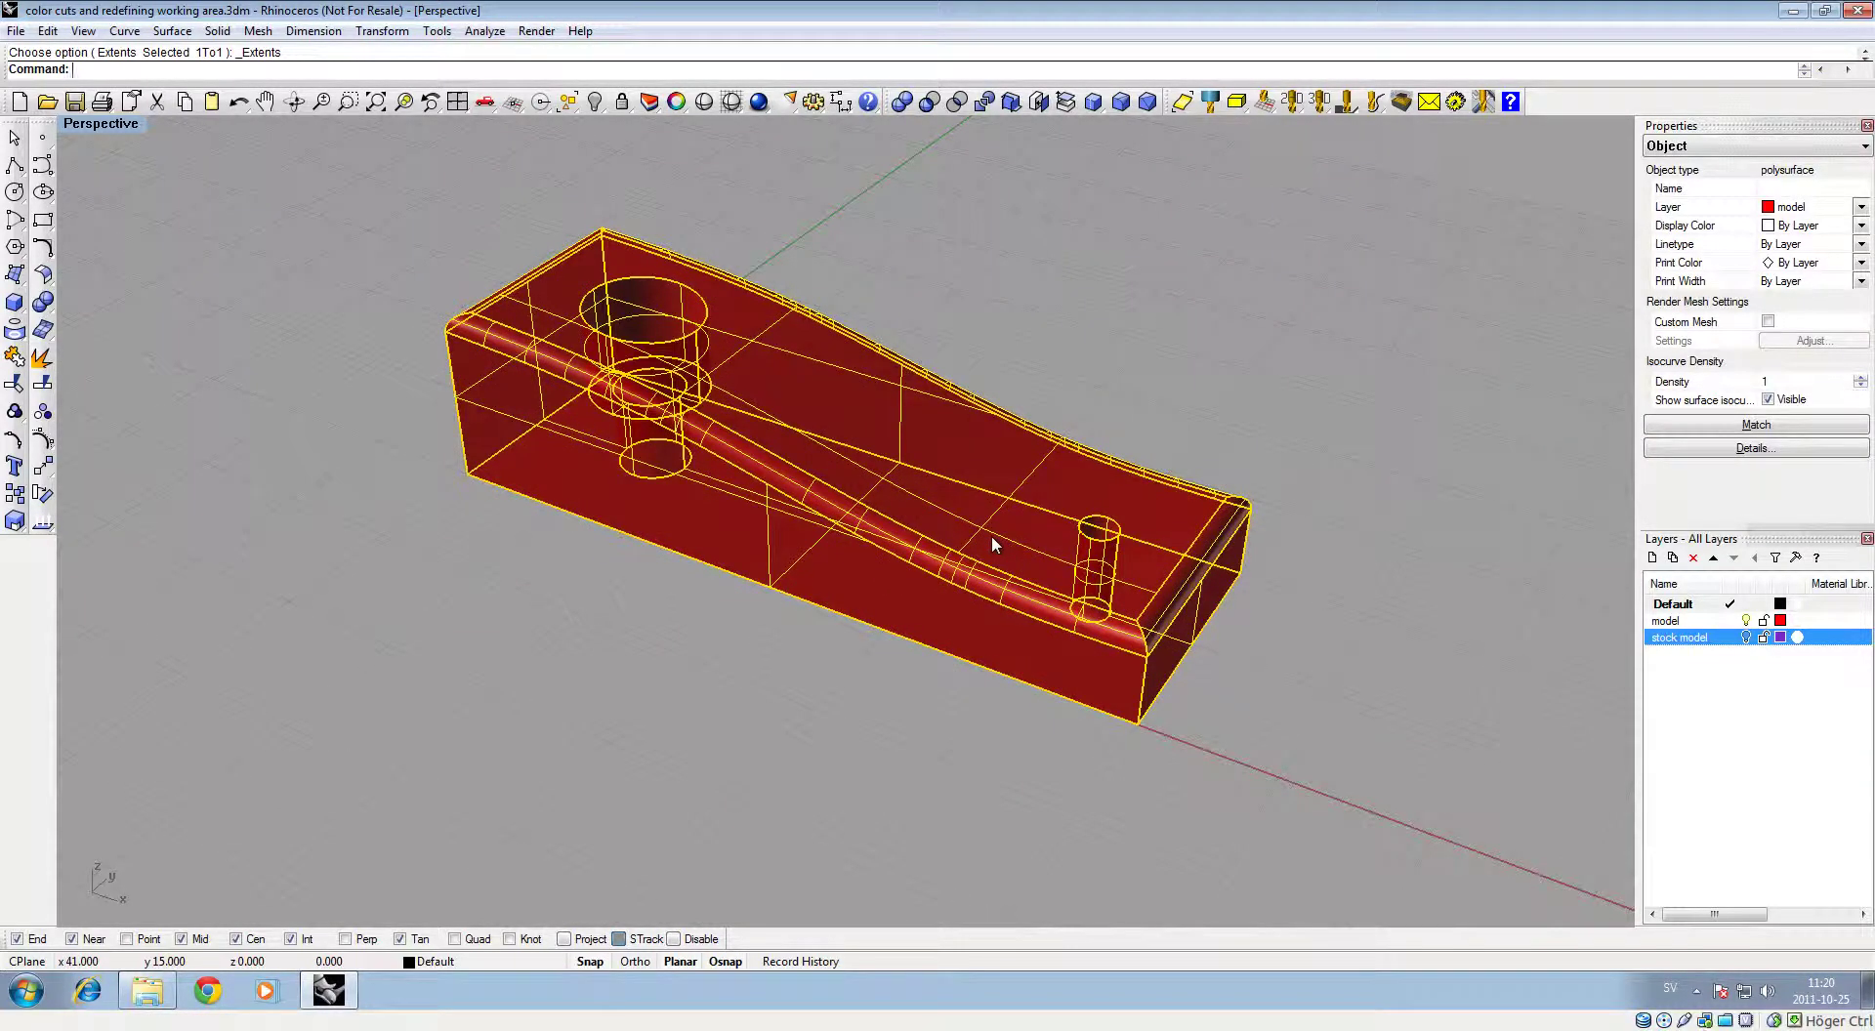
left_click(1181, 102)
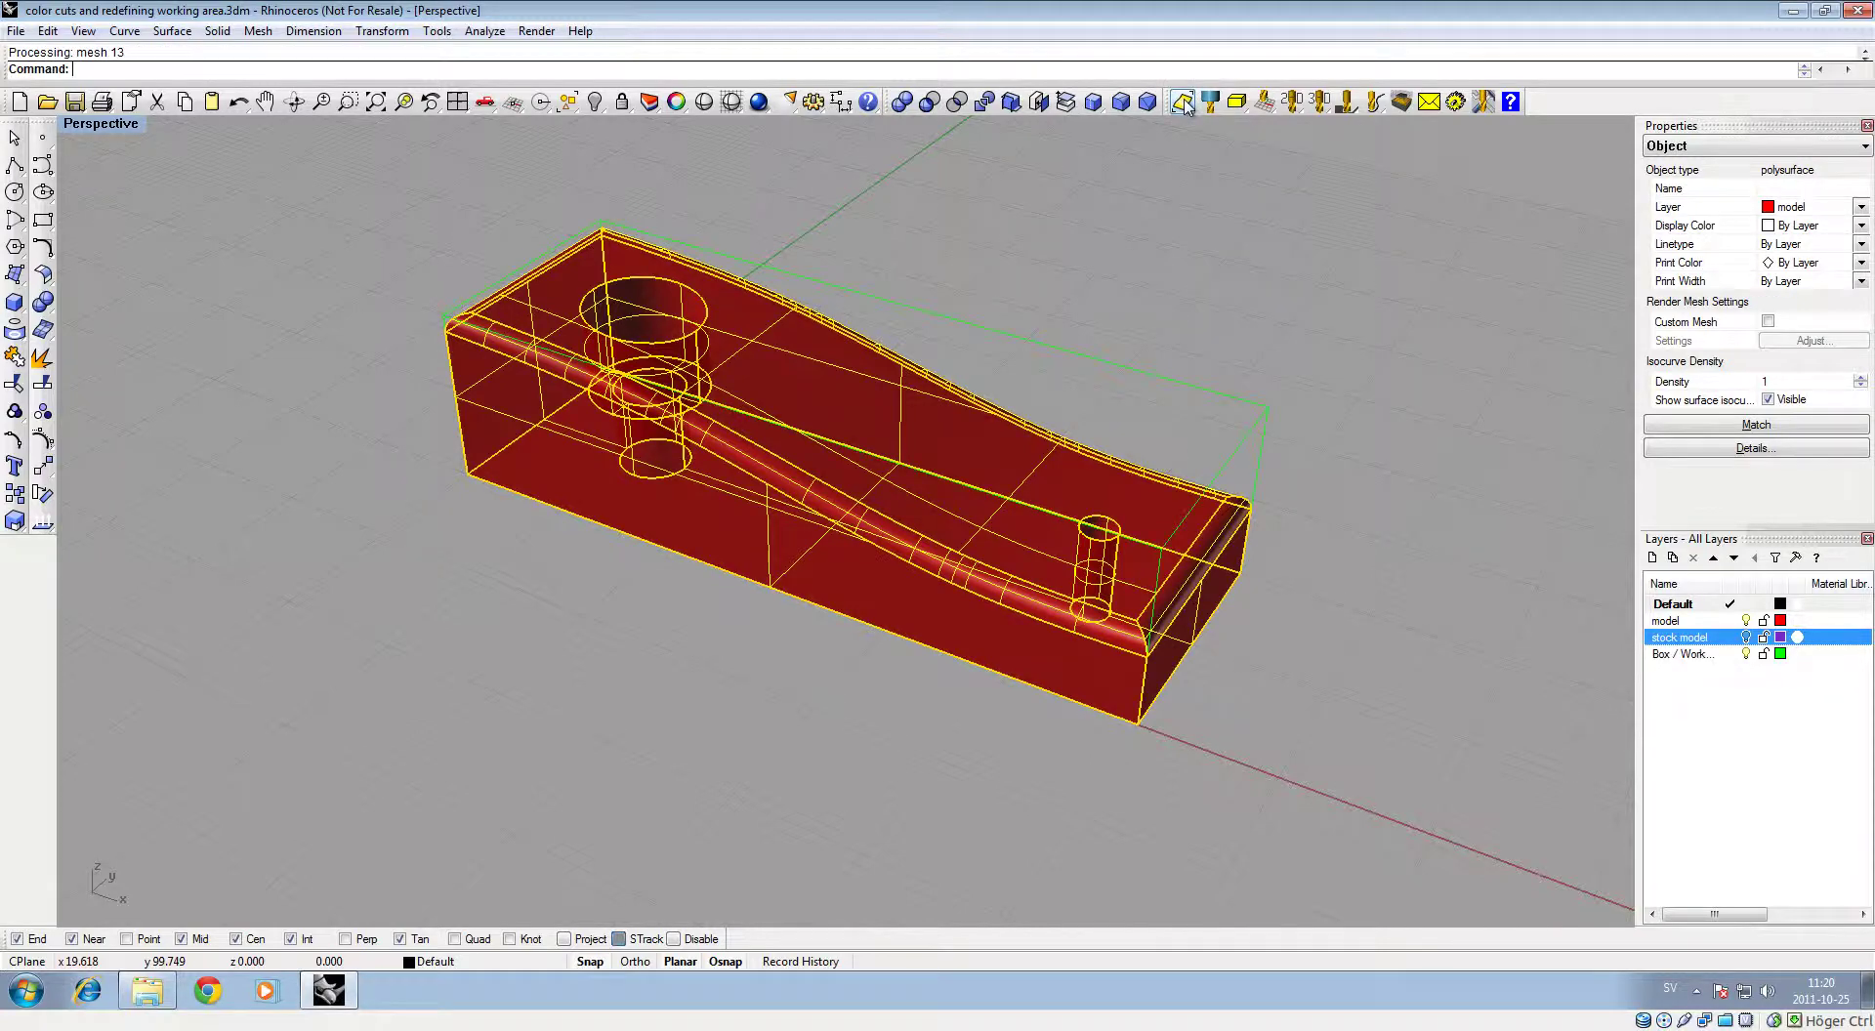
right_click_drag(1332, 649, 1322, 547)
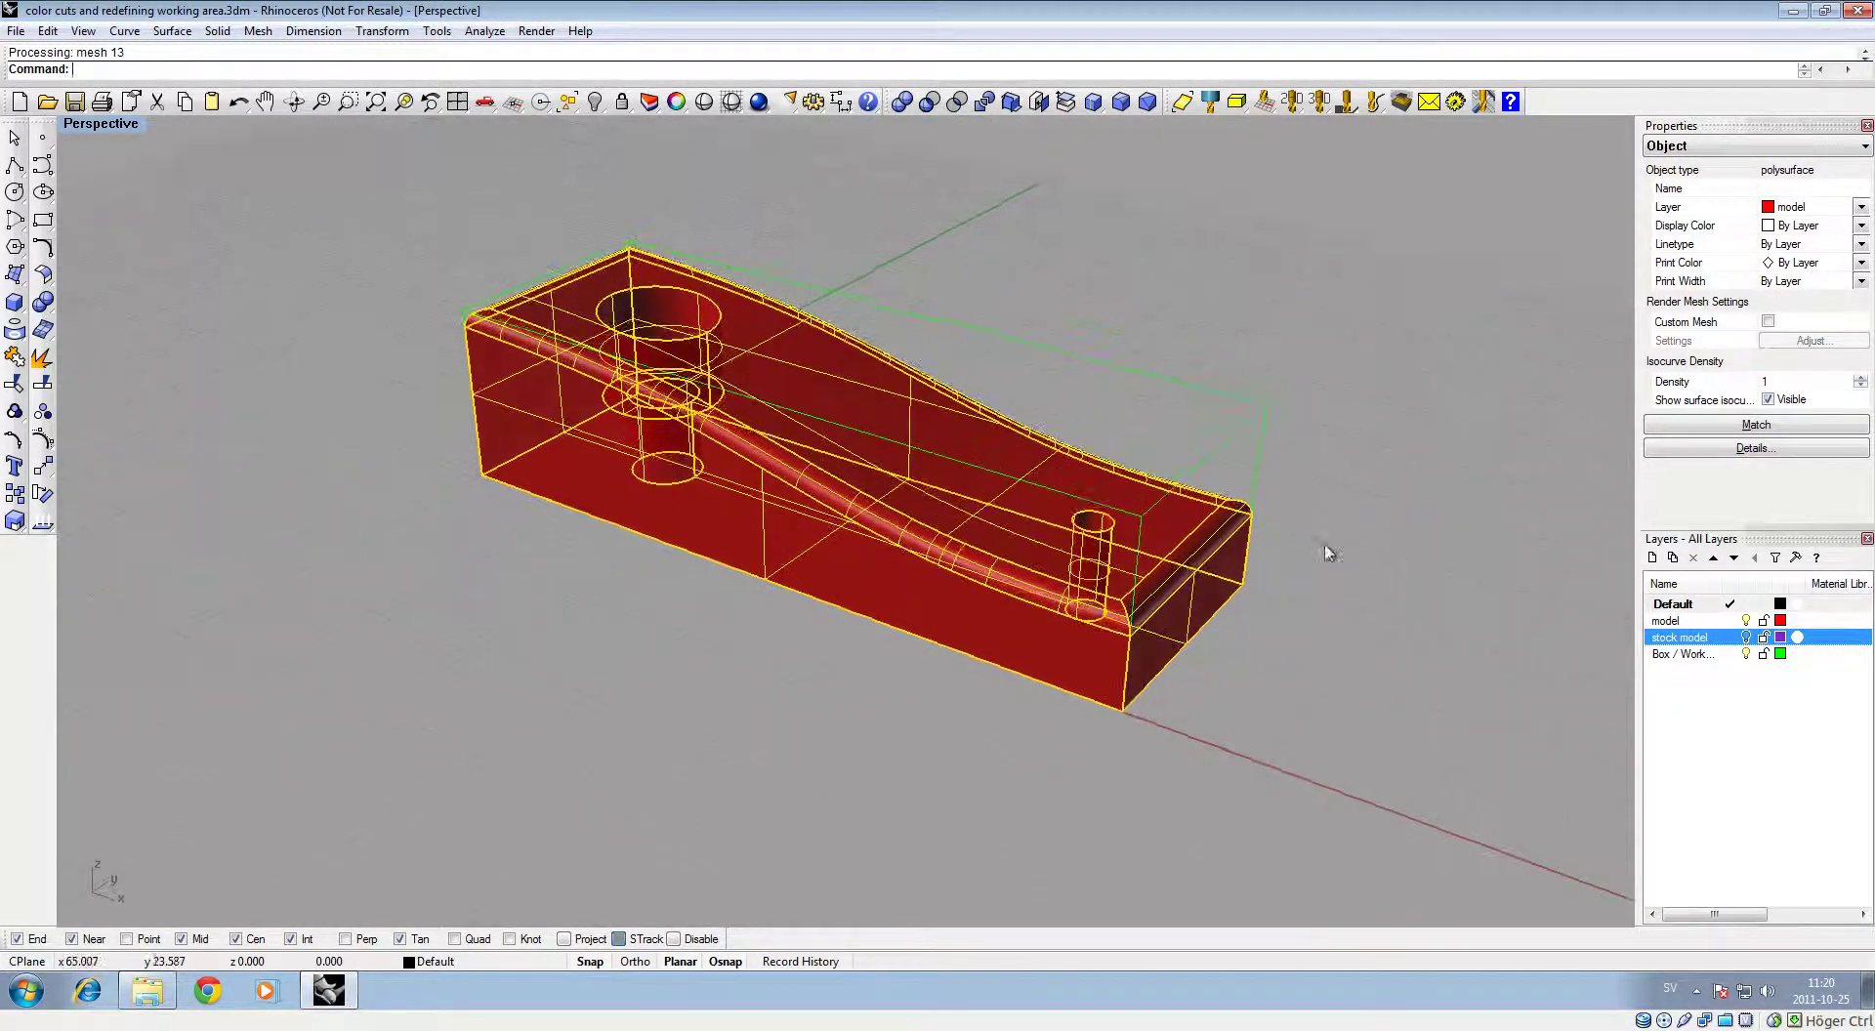
Choose the 6 mm FLAT_END_6 flat-end cutter with yellow simulator cut colour and save it
left_click(1219, 144)
left_click(1209, 101)
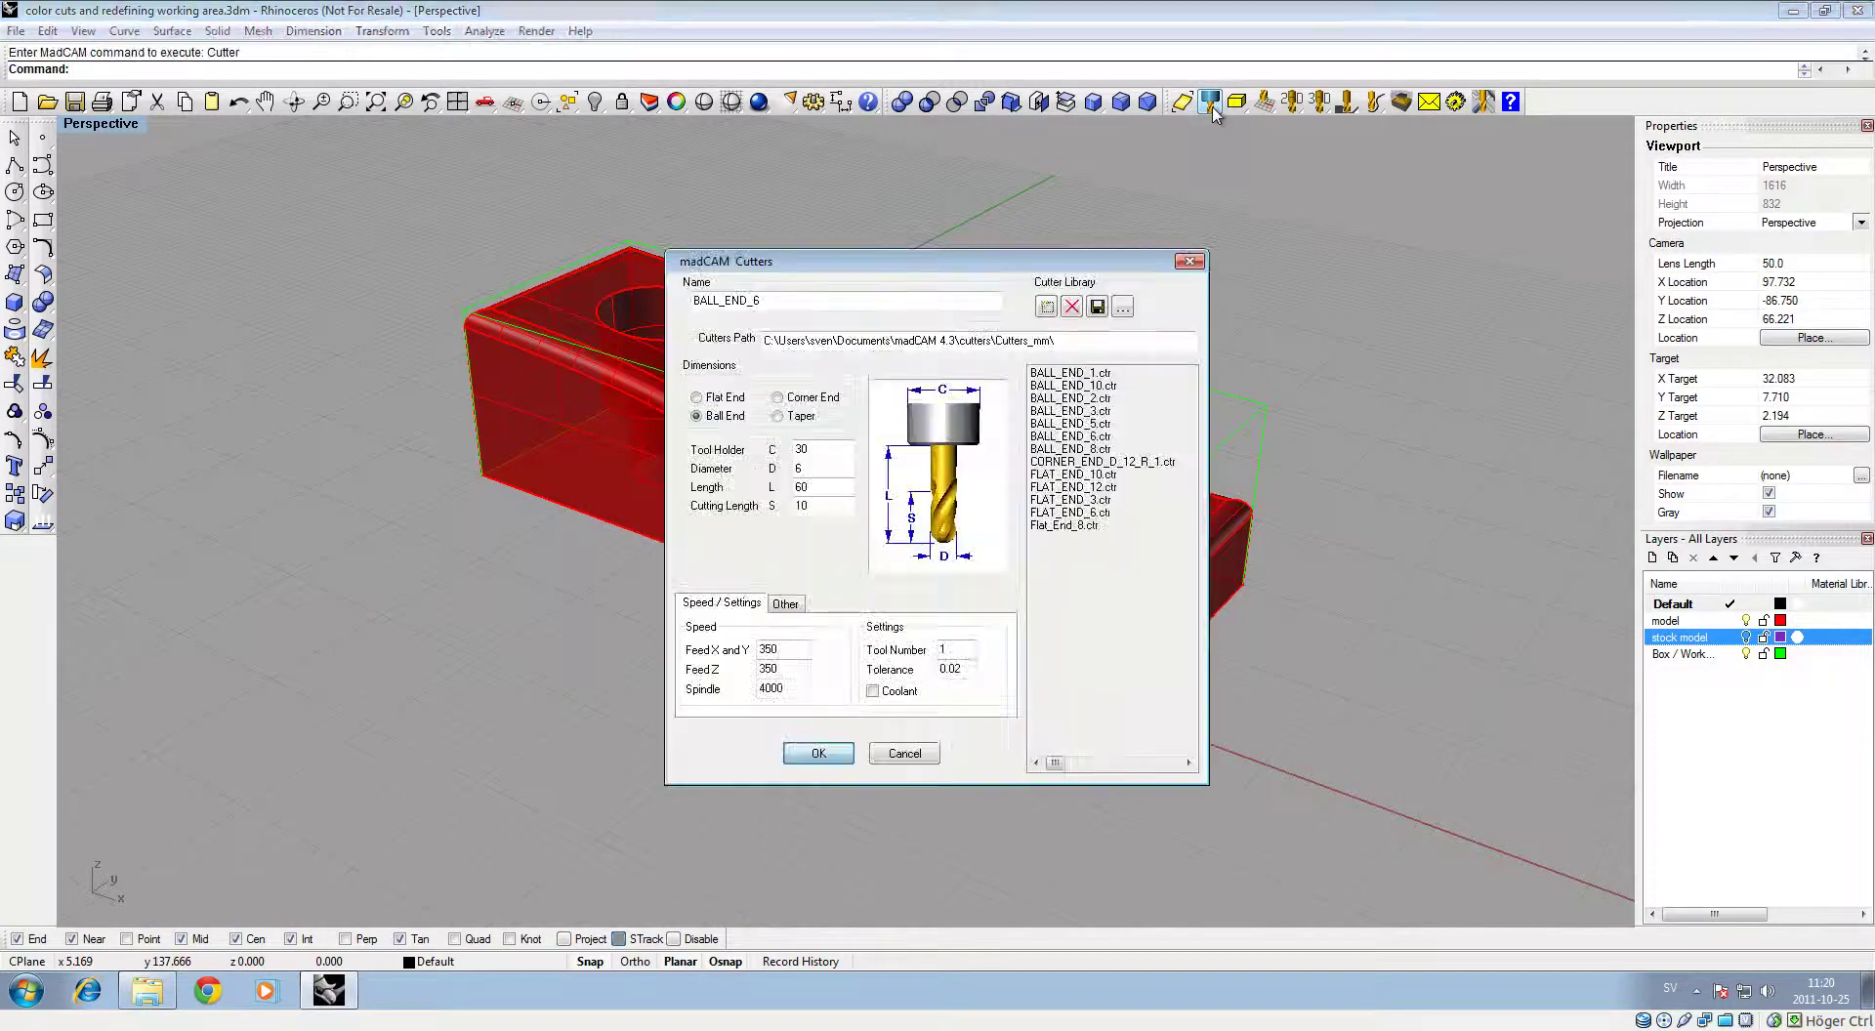
left_click(1089, 512)
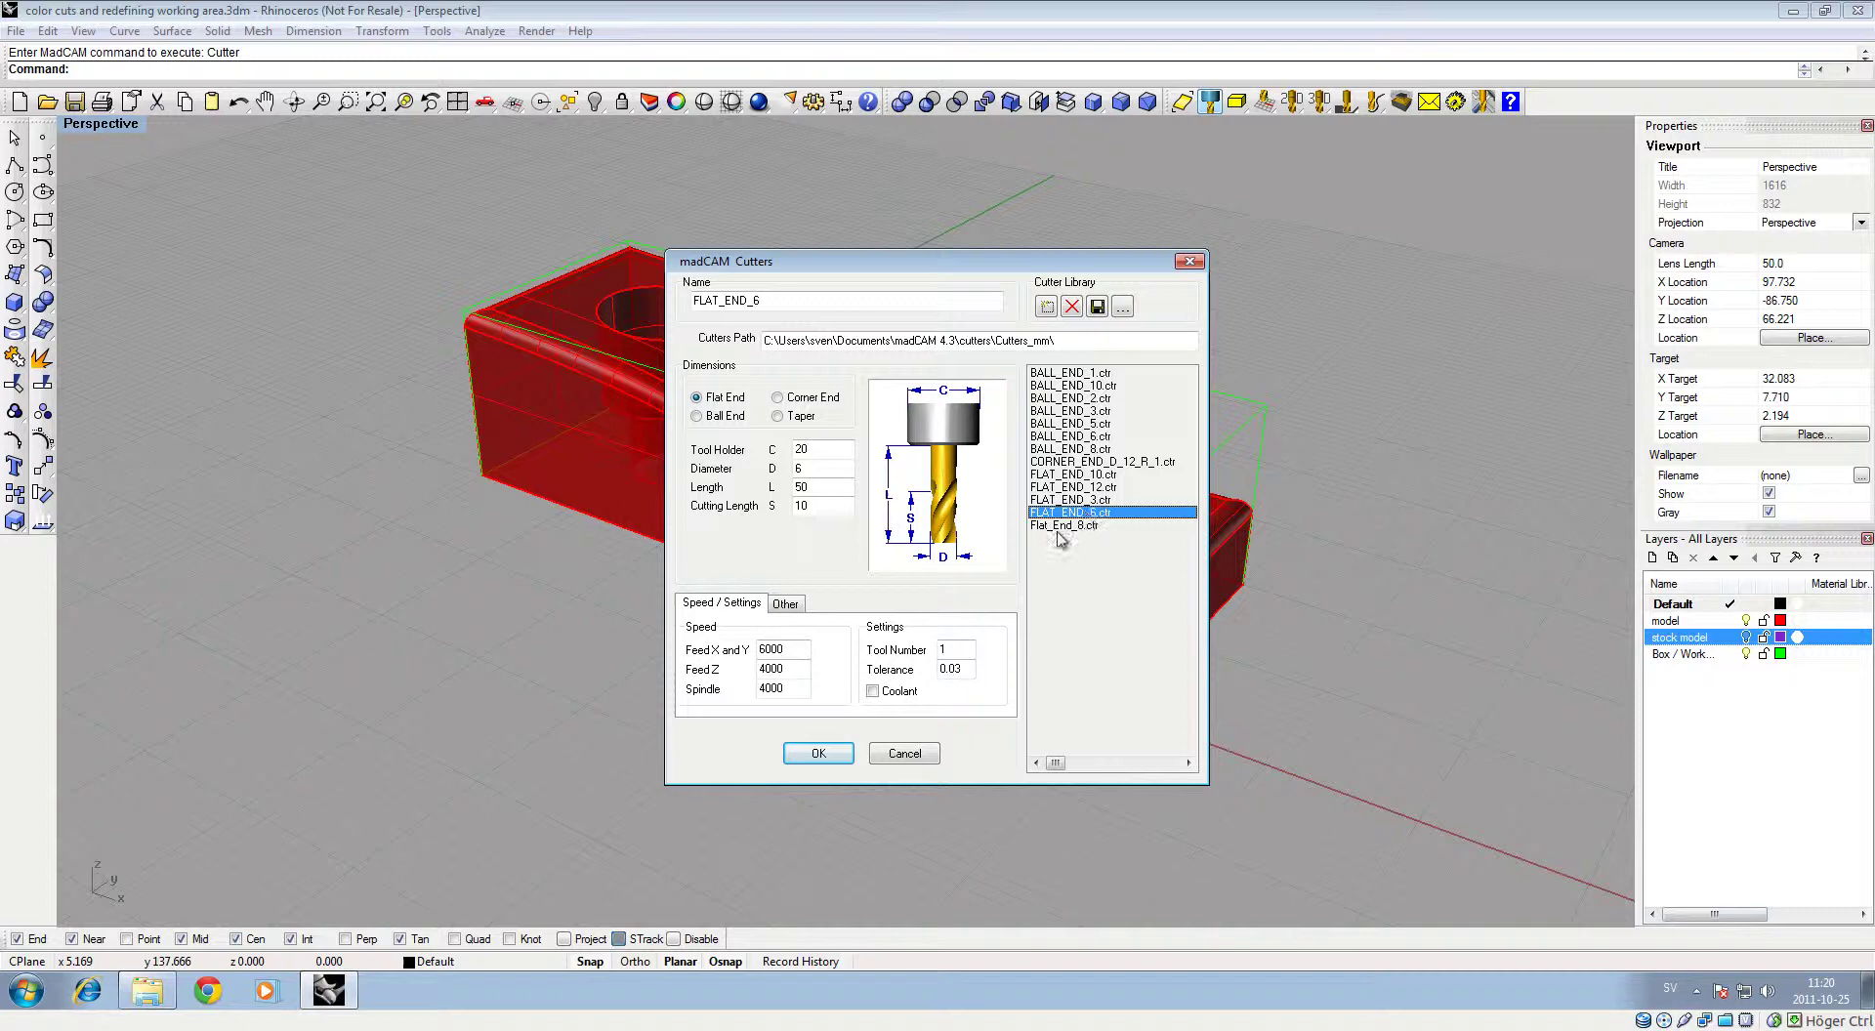
left_click(793, 604)
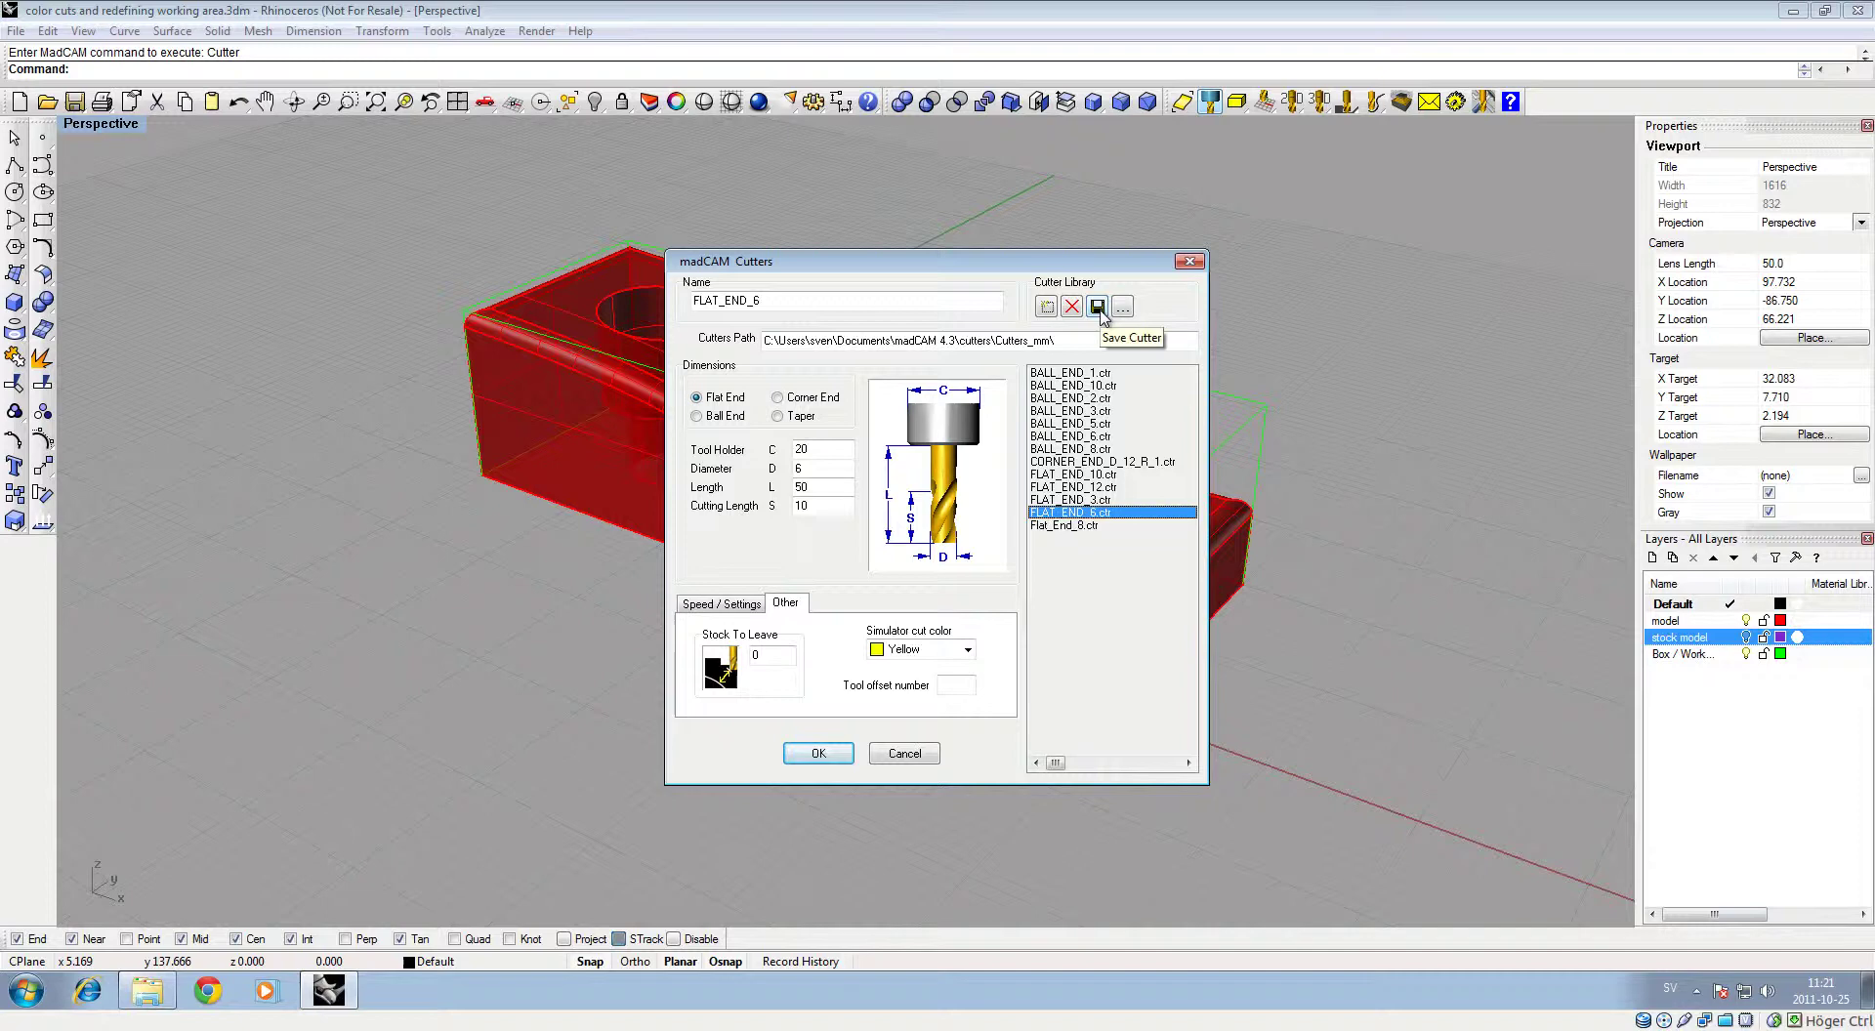
left_click(1098, 307)
Compute FLAT_END_6 roughing toolpaths with step-down 1.5 and step-over 3, then launch the cut simulator
left_click(835, 757)
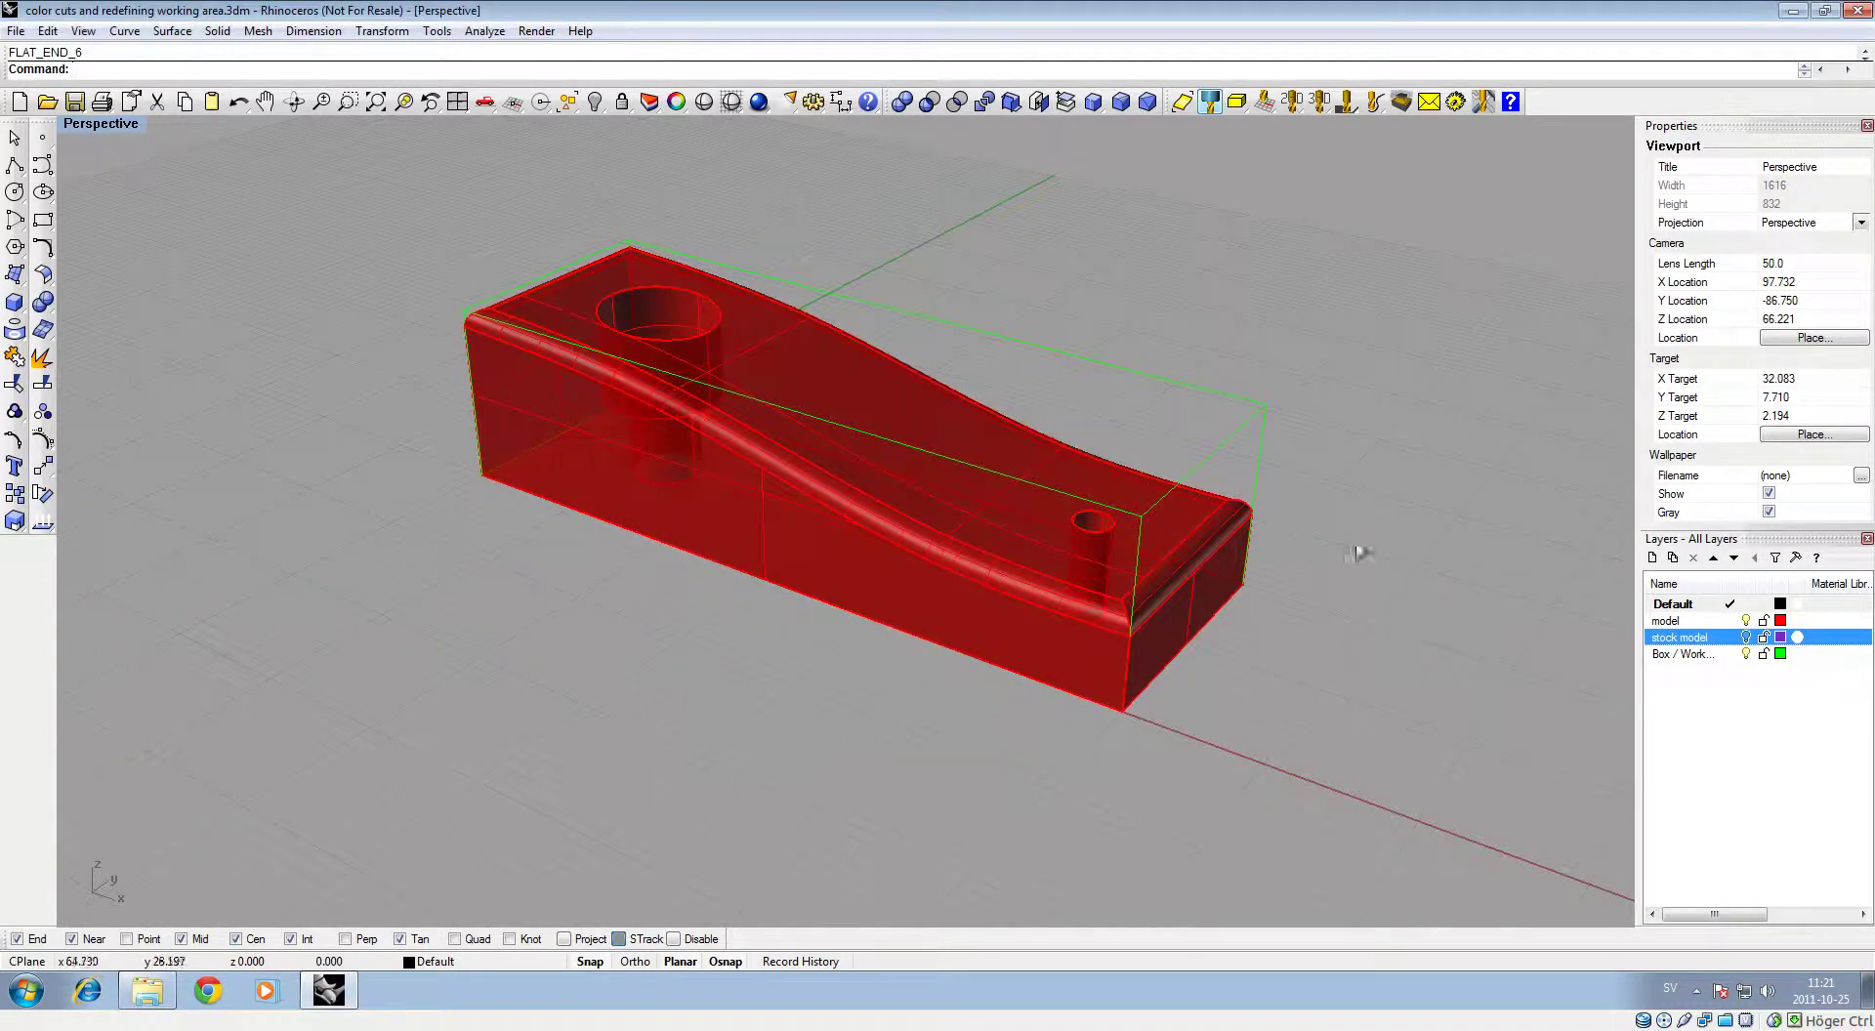
left_click(1315, 103)
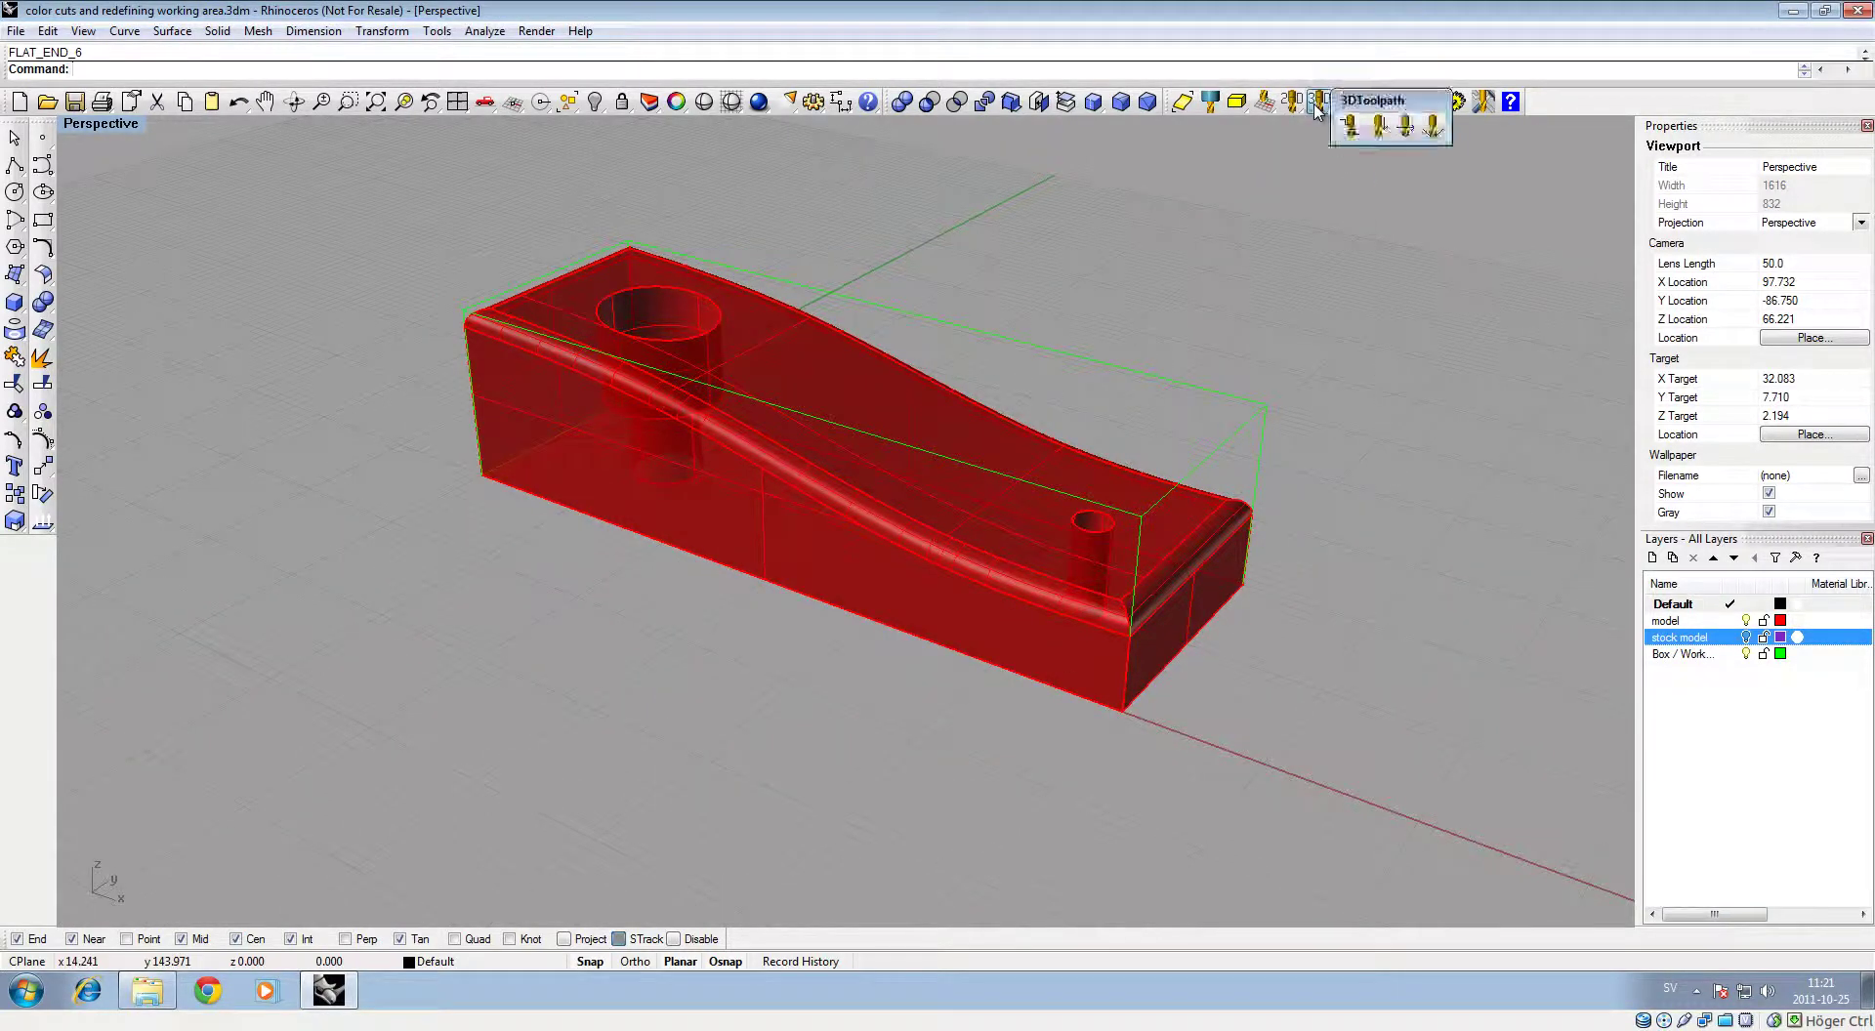
left_click(1350, 126)
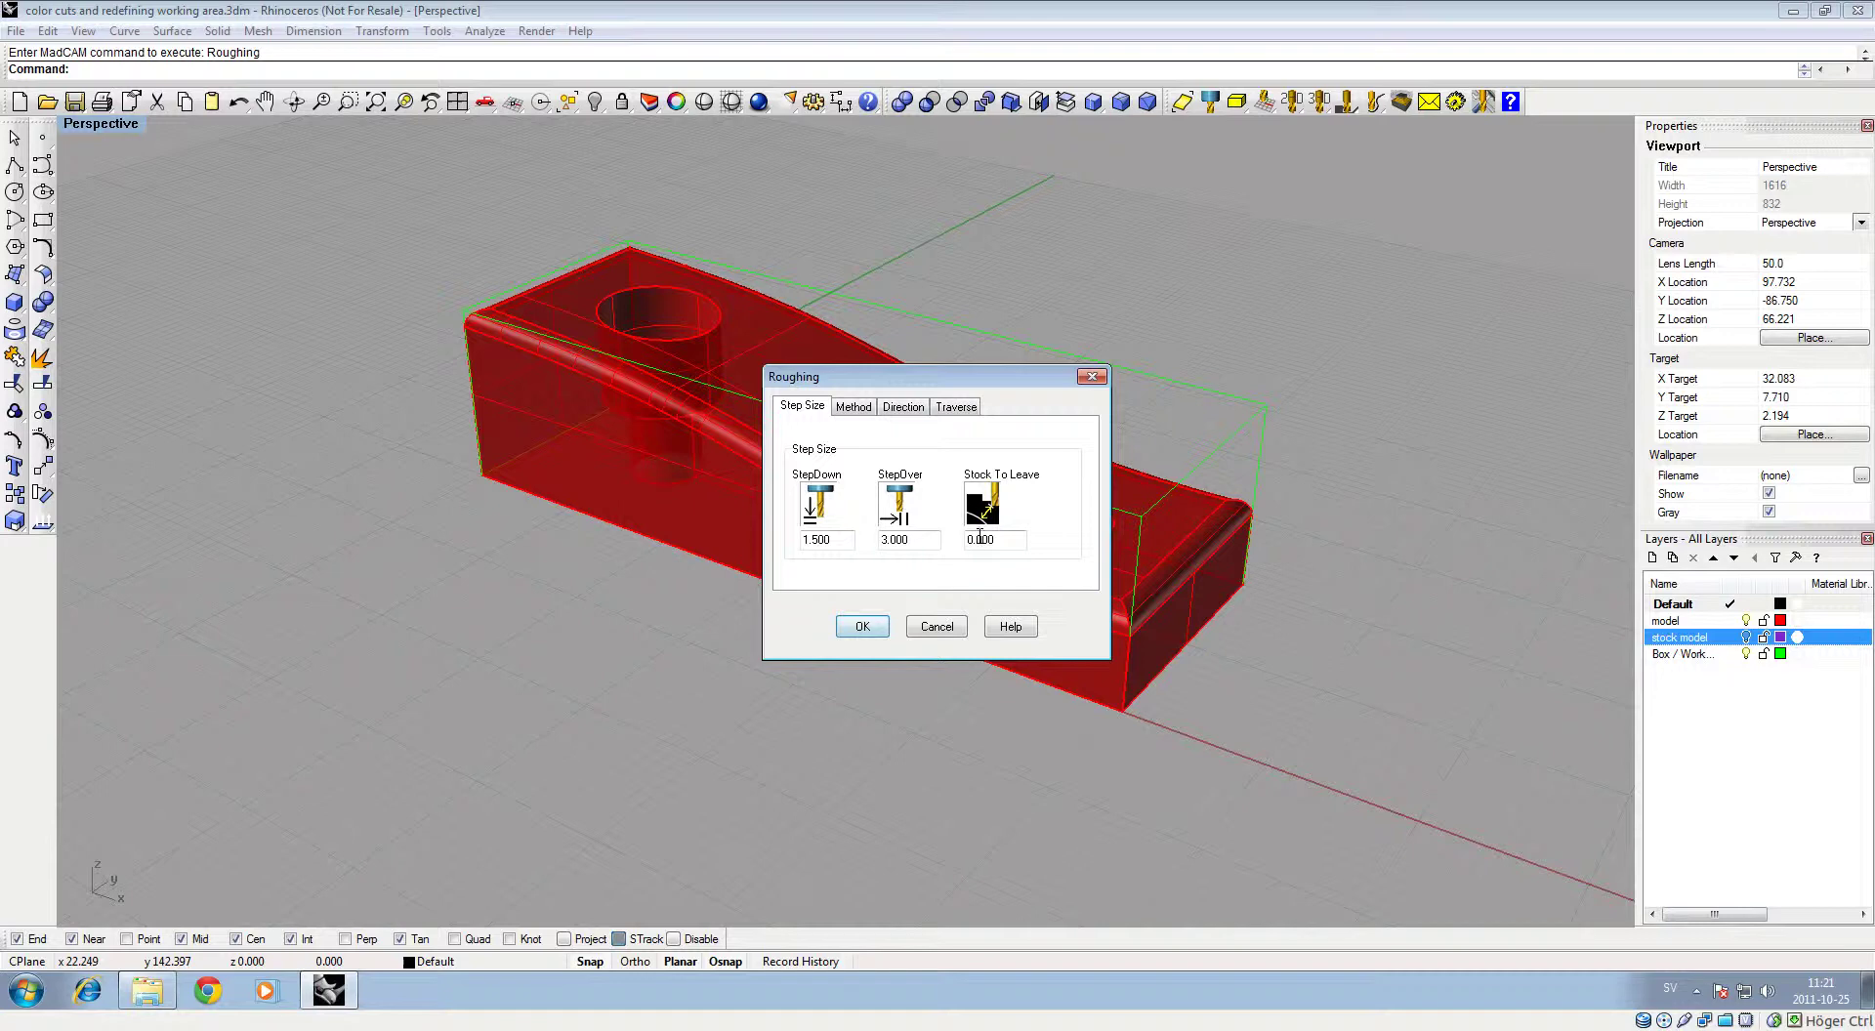
left_click(862, 626)
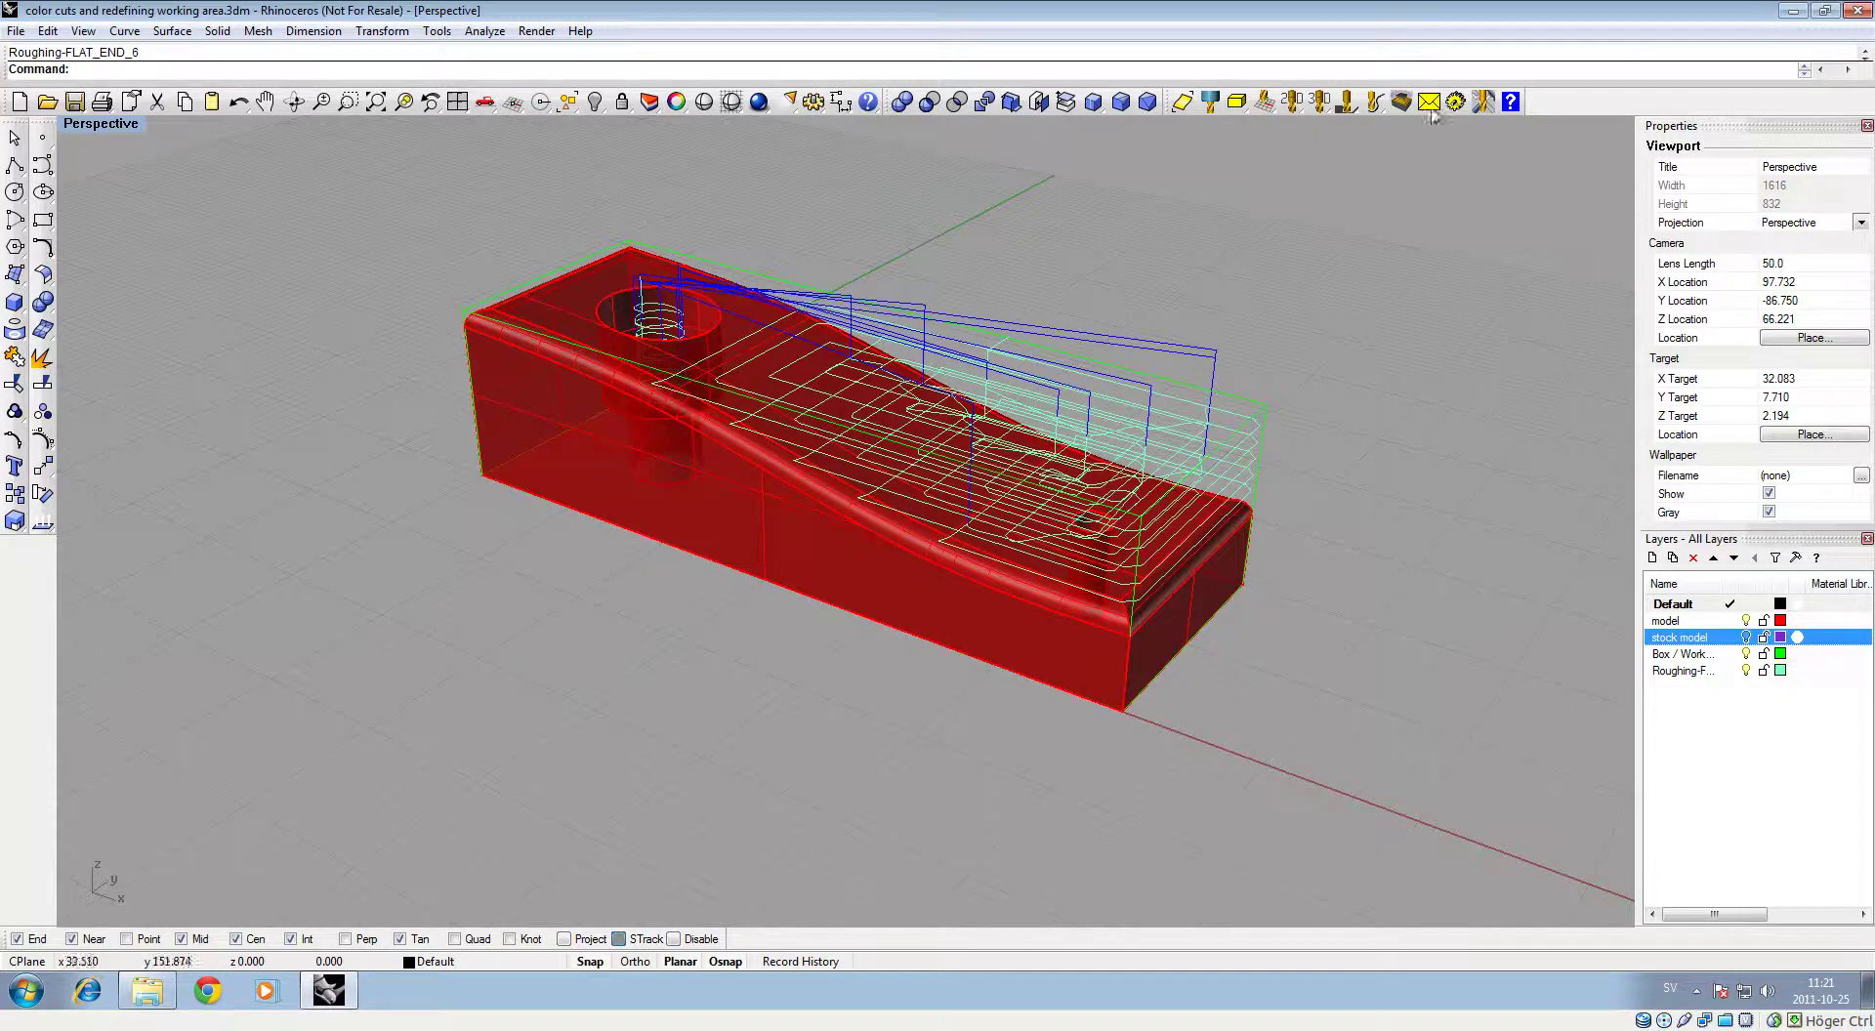
left_click(1401, 102)
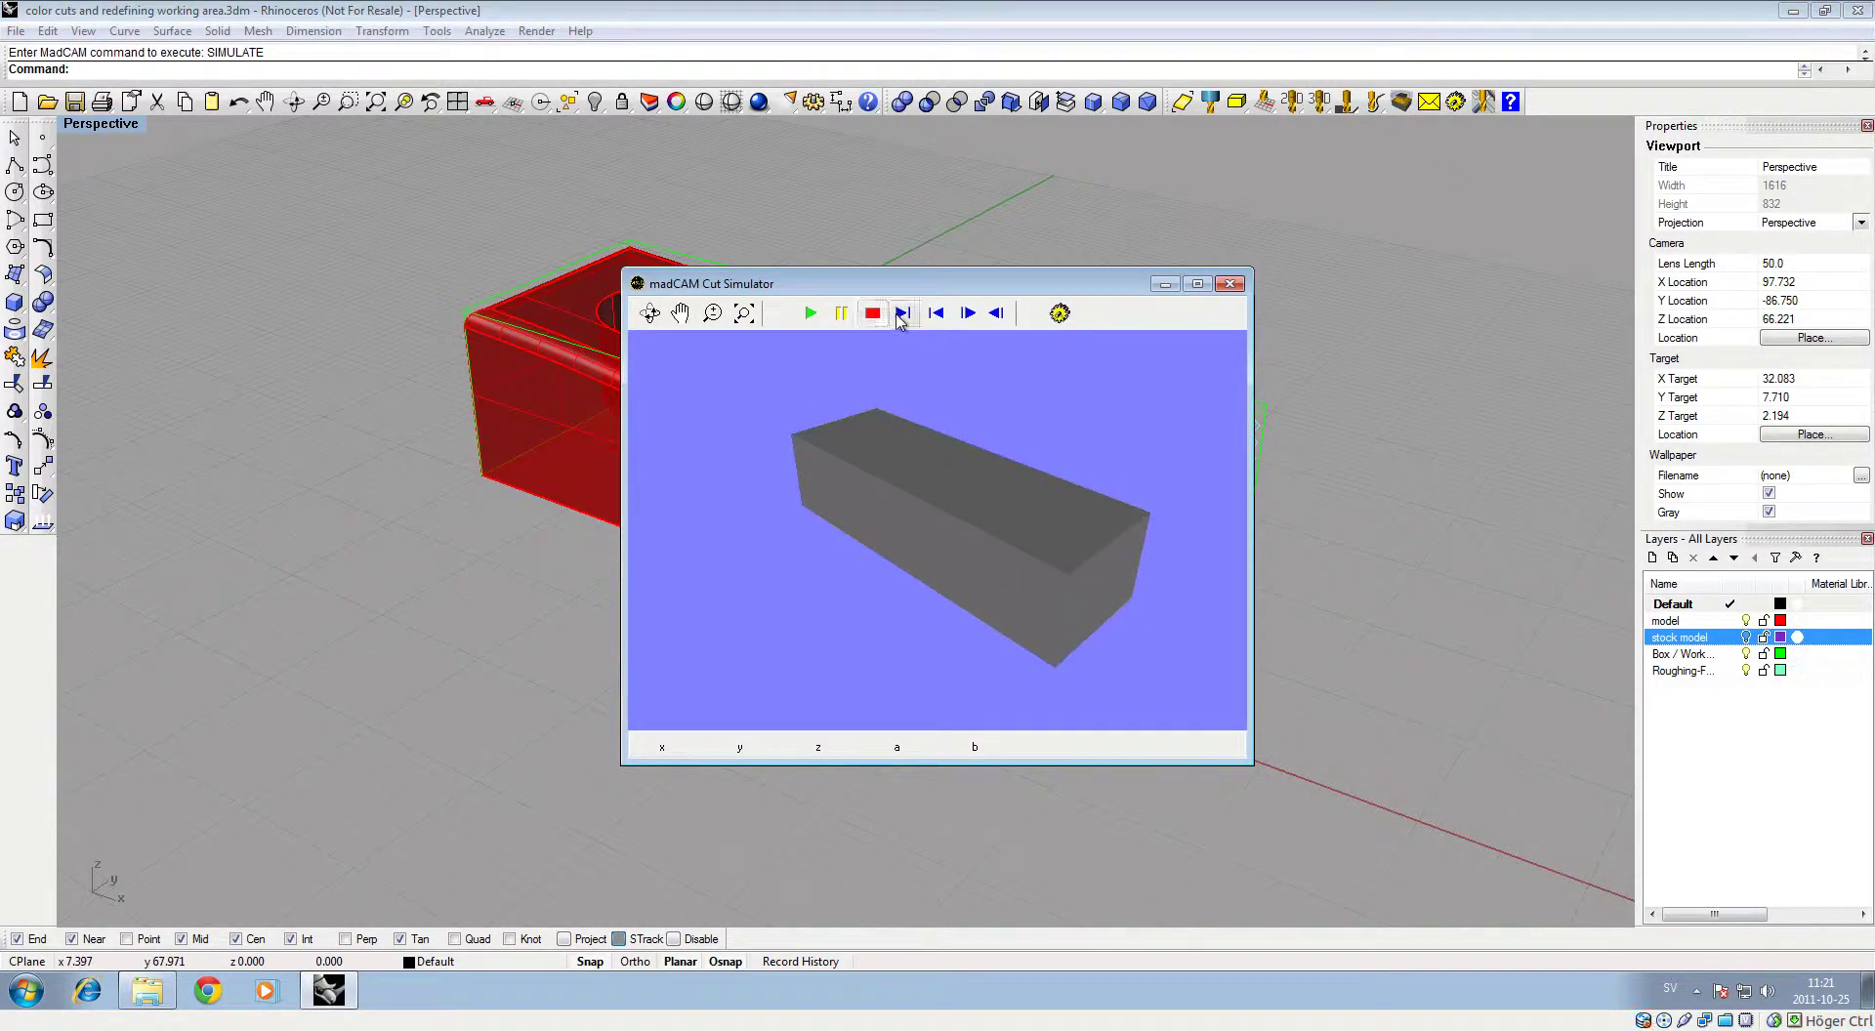
Skip the roughing simulation to its end to show the yellow stepped cuts, then reset it
left_click(900, 317)
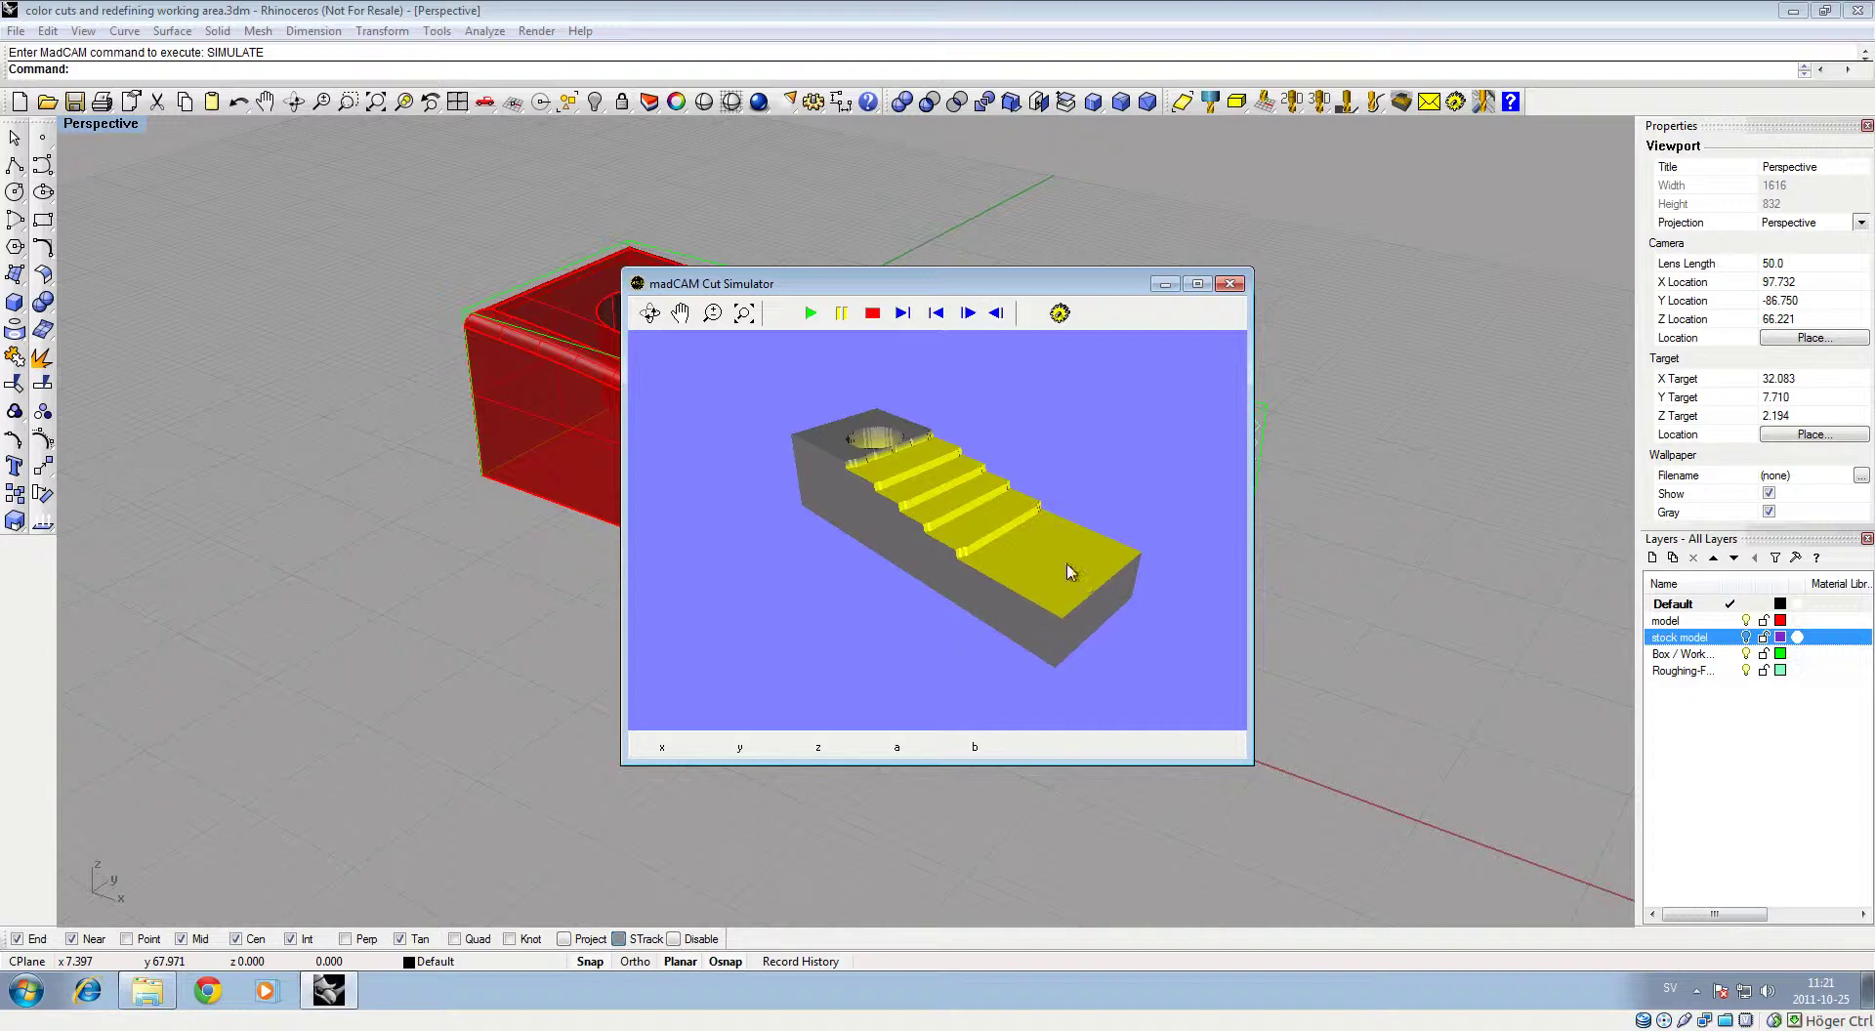
left_click(872, 312)
Close the simulator, delete the Roughing layer with its toolpaths, and select the green workpiece box
left_click(1230, 283)
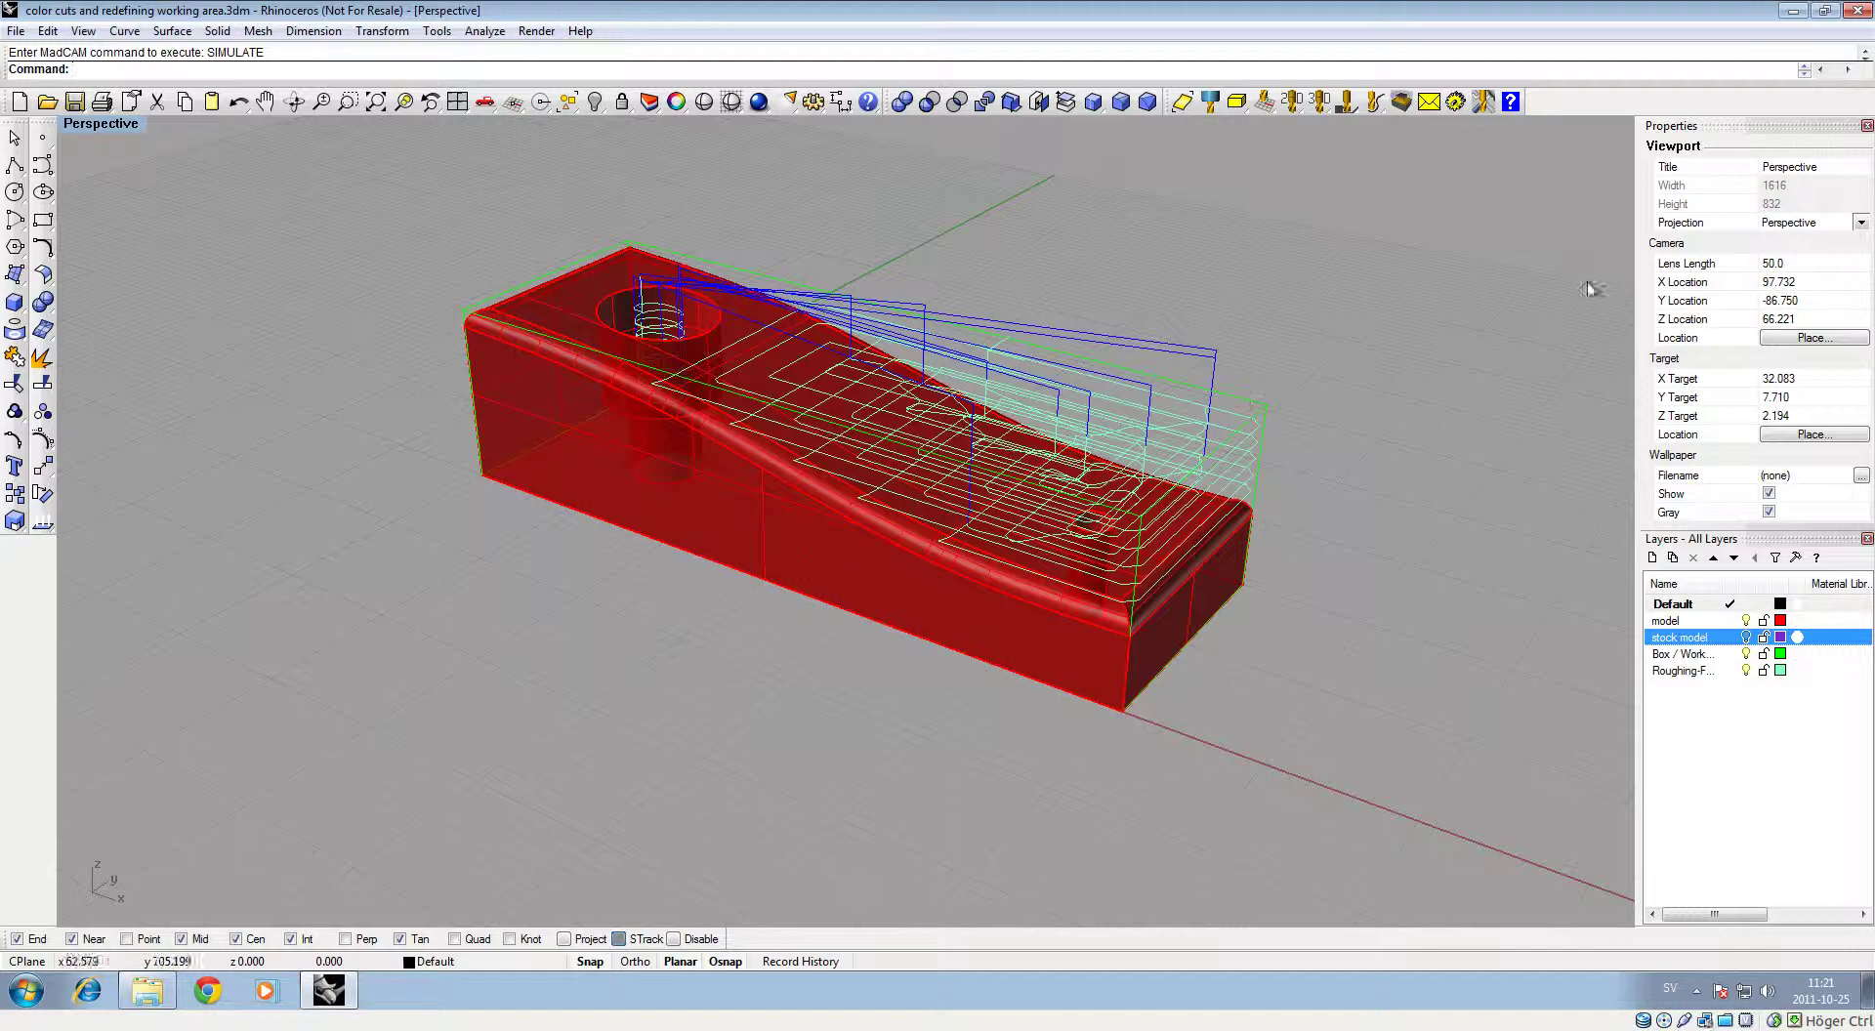
left_click(1676, 671)
right_click(1697, 674)
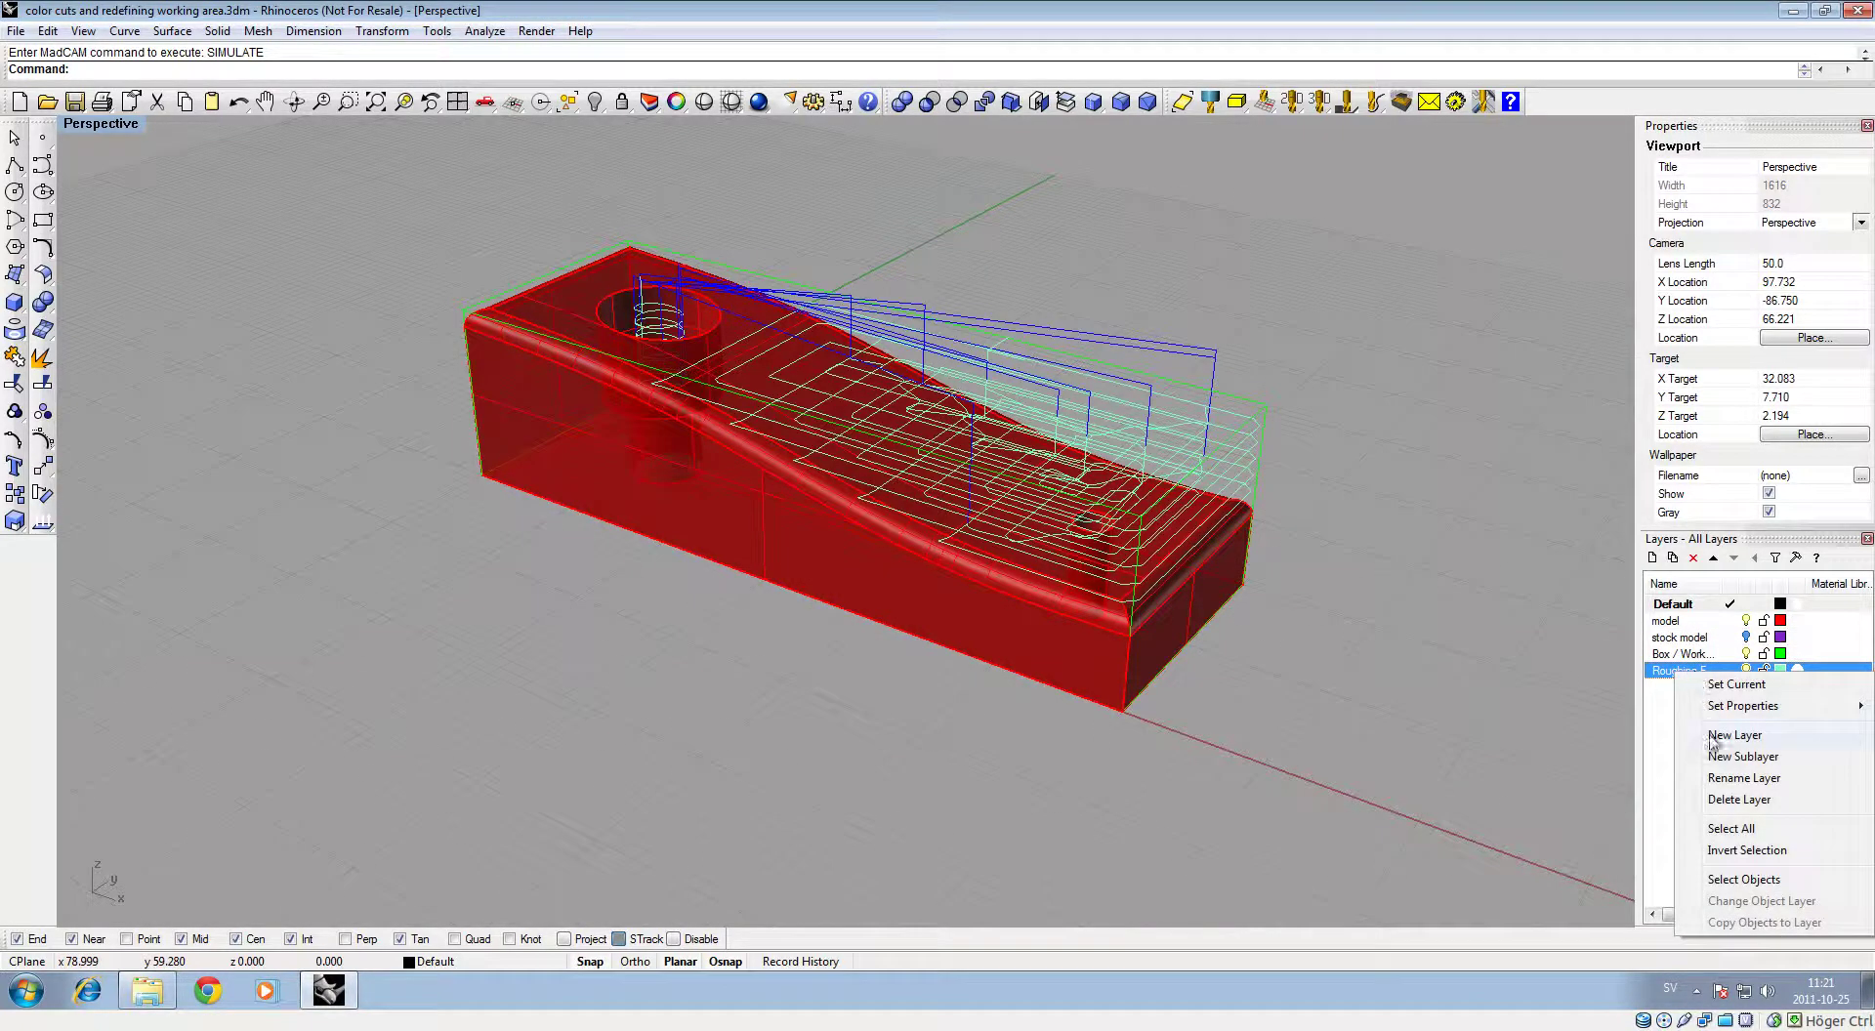
left_click(1740, 799)
left_click(884, 534)
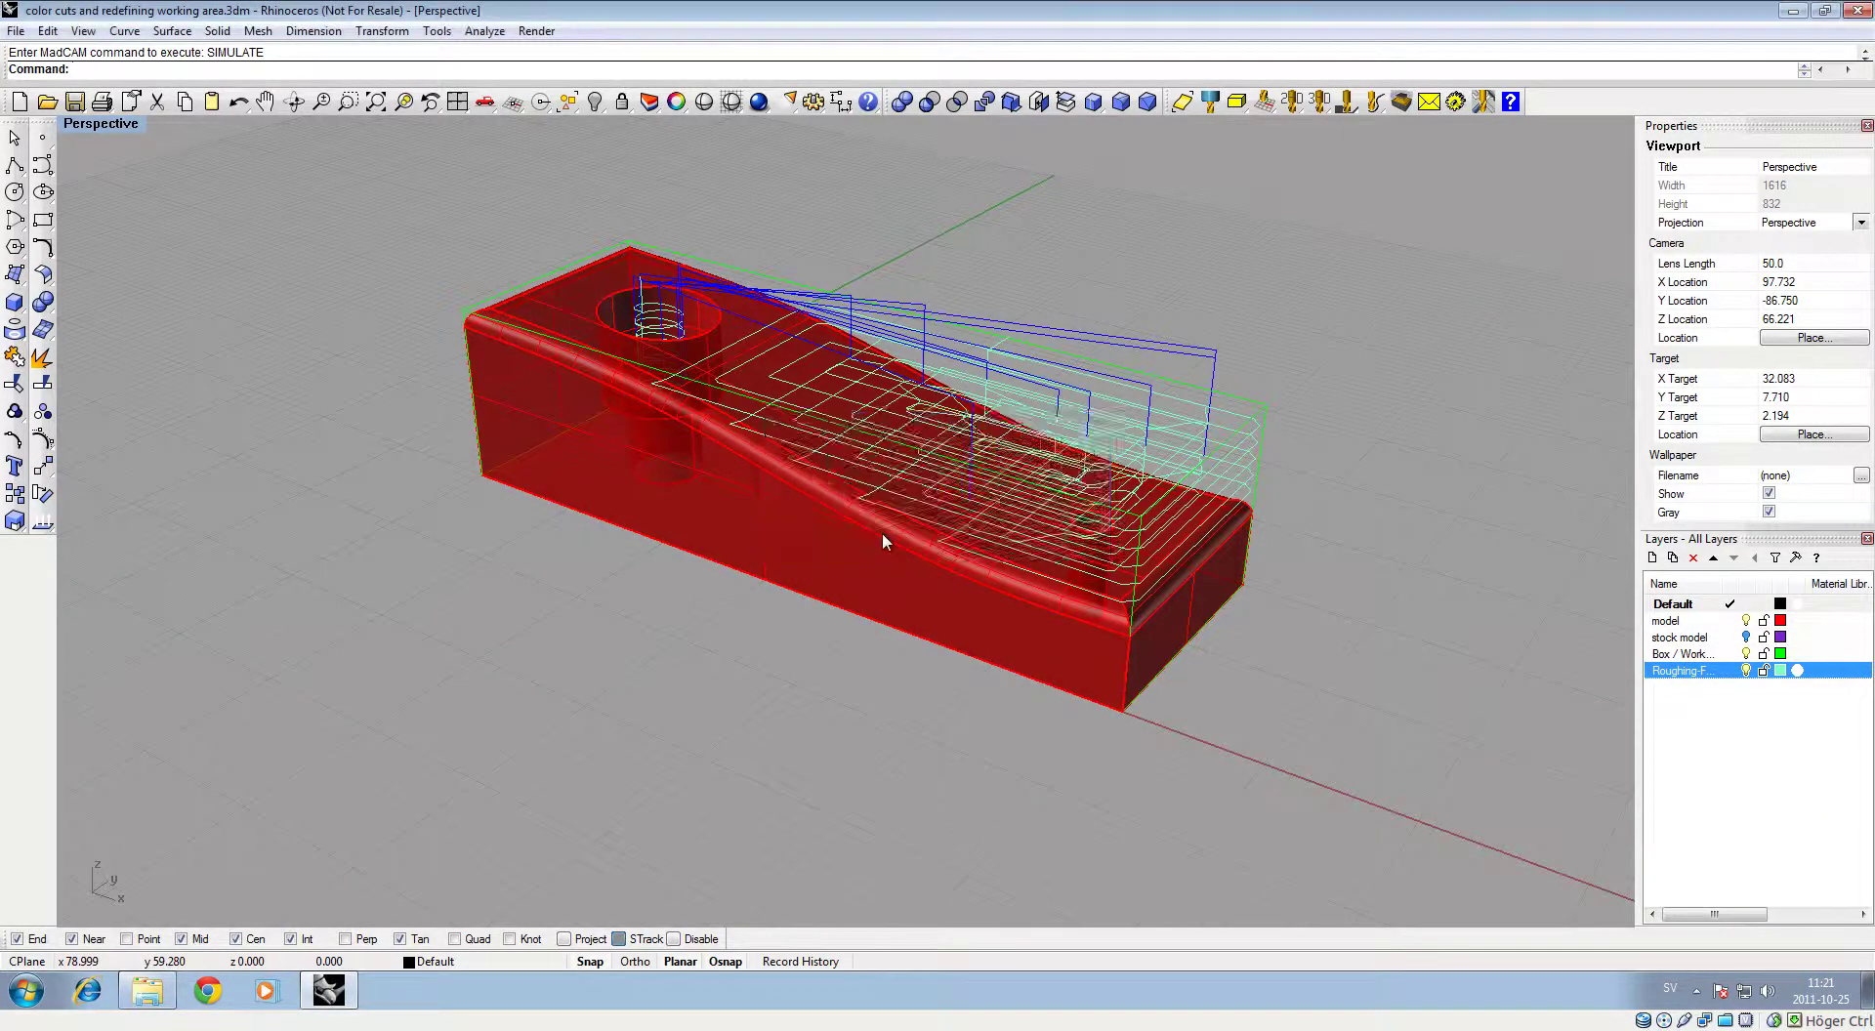
left_click(1194, 392)
mouse_move(1222, 377)
right_mouse_down()
mouse_move(1226, 436)
mouse_move(1289, 494)
mouse_move(1286, 538)
mouse_move(1227, 461)
mouse_move(1222, 371)
right_mouse_up()
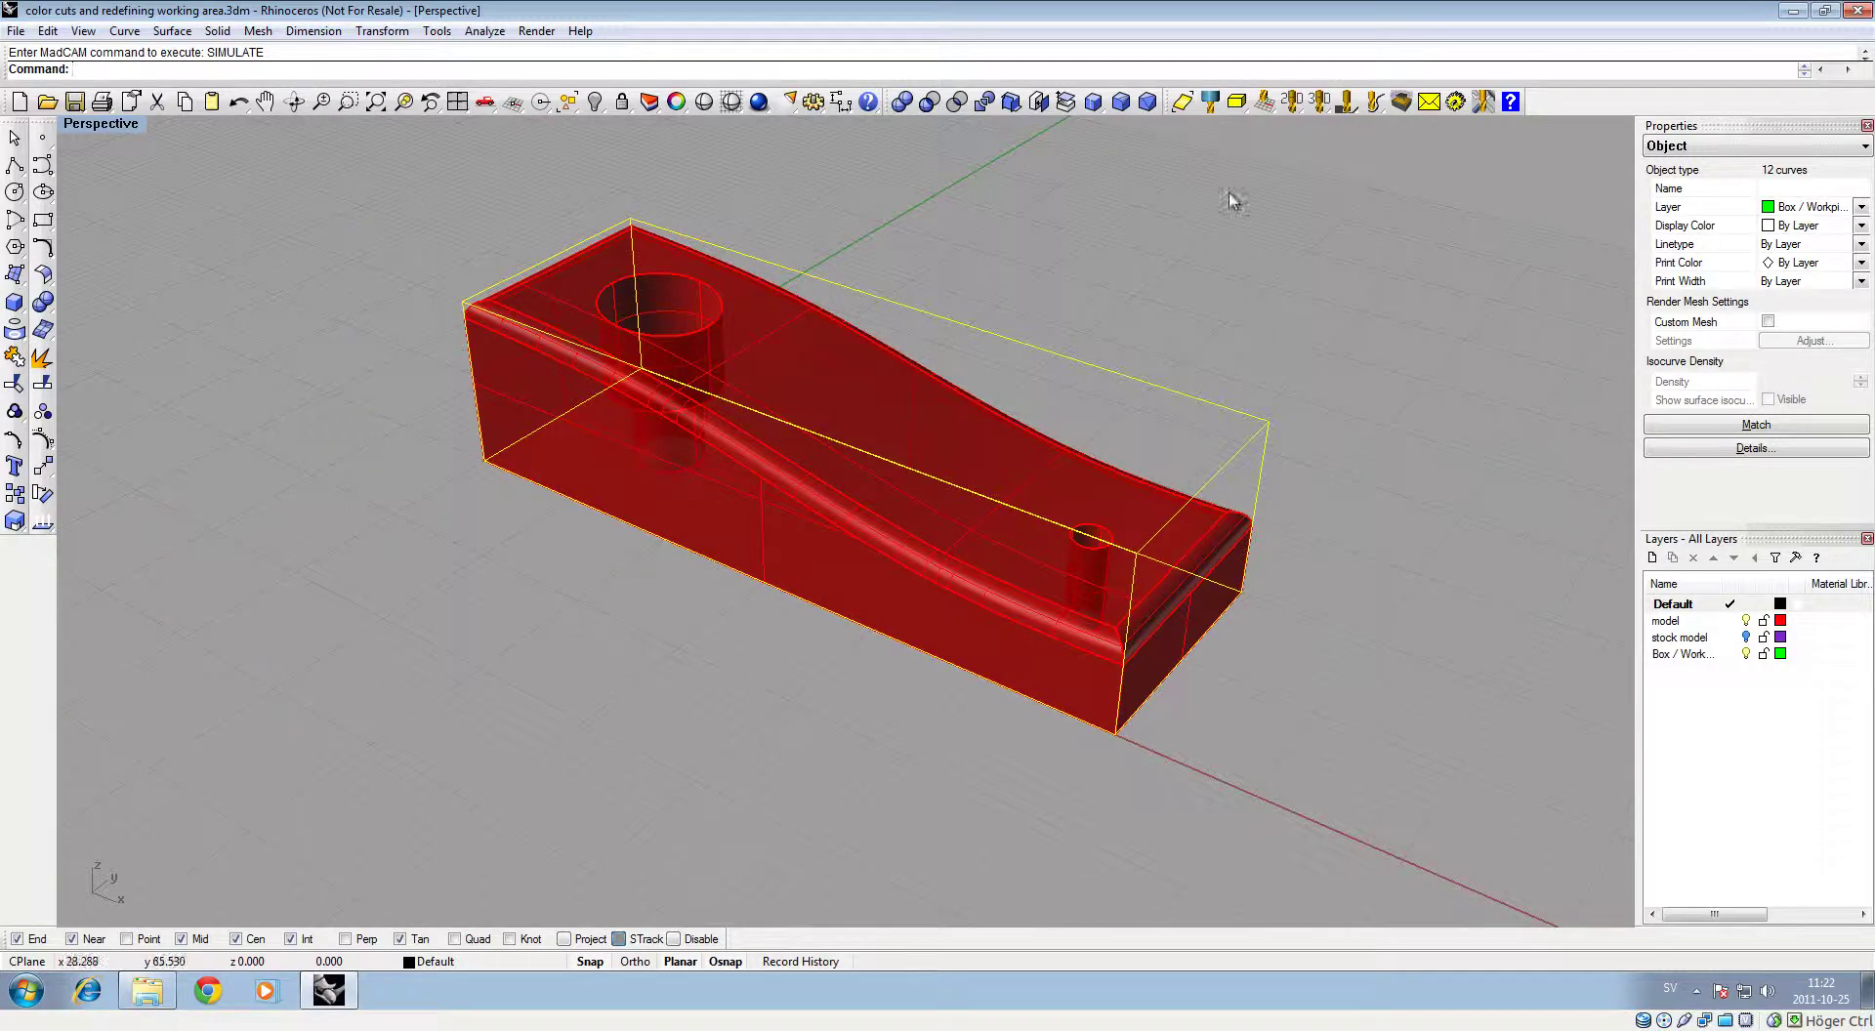
Size the madCAM stock to model plus cutter radius: X -3.150 to 63.150, Y -3.150 to 23.150
left_click(1236, 103)
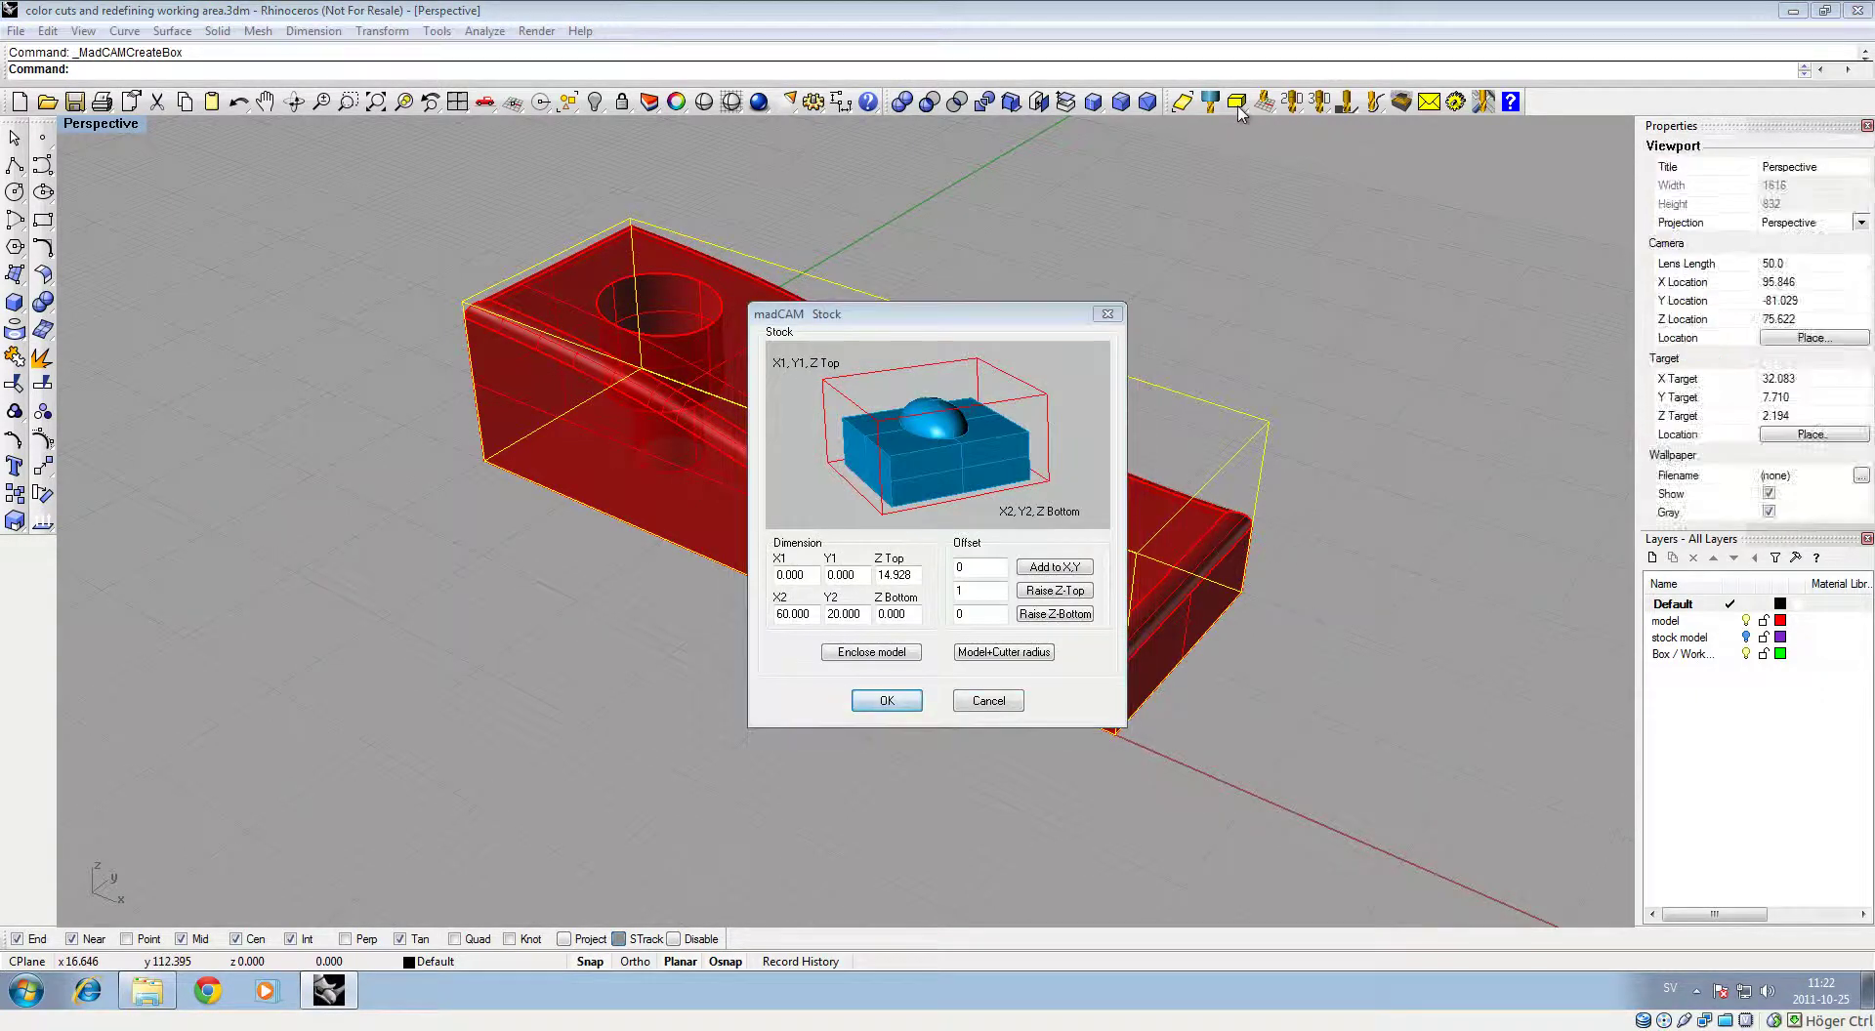
left_click(892, 661)
left_click(1012, 659)
left_click(886, 701)
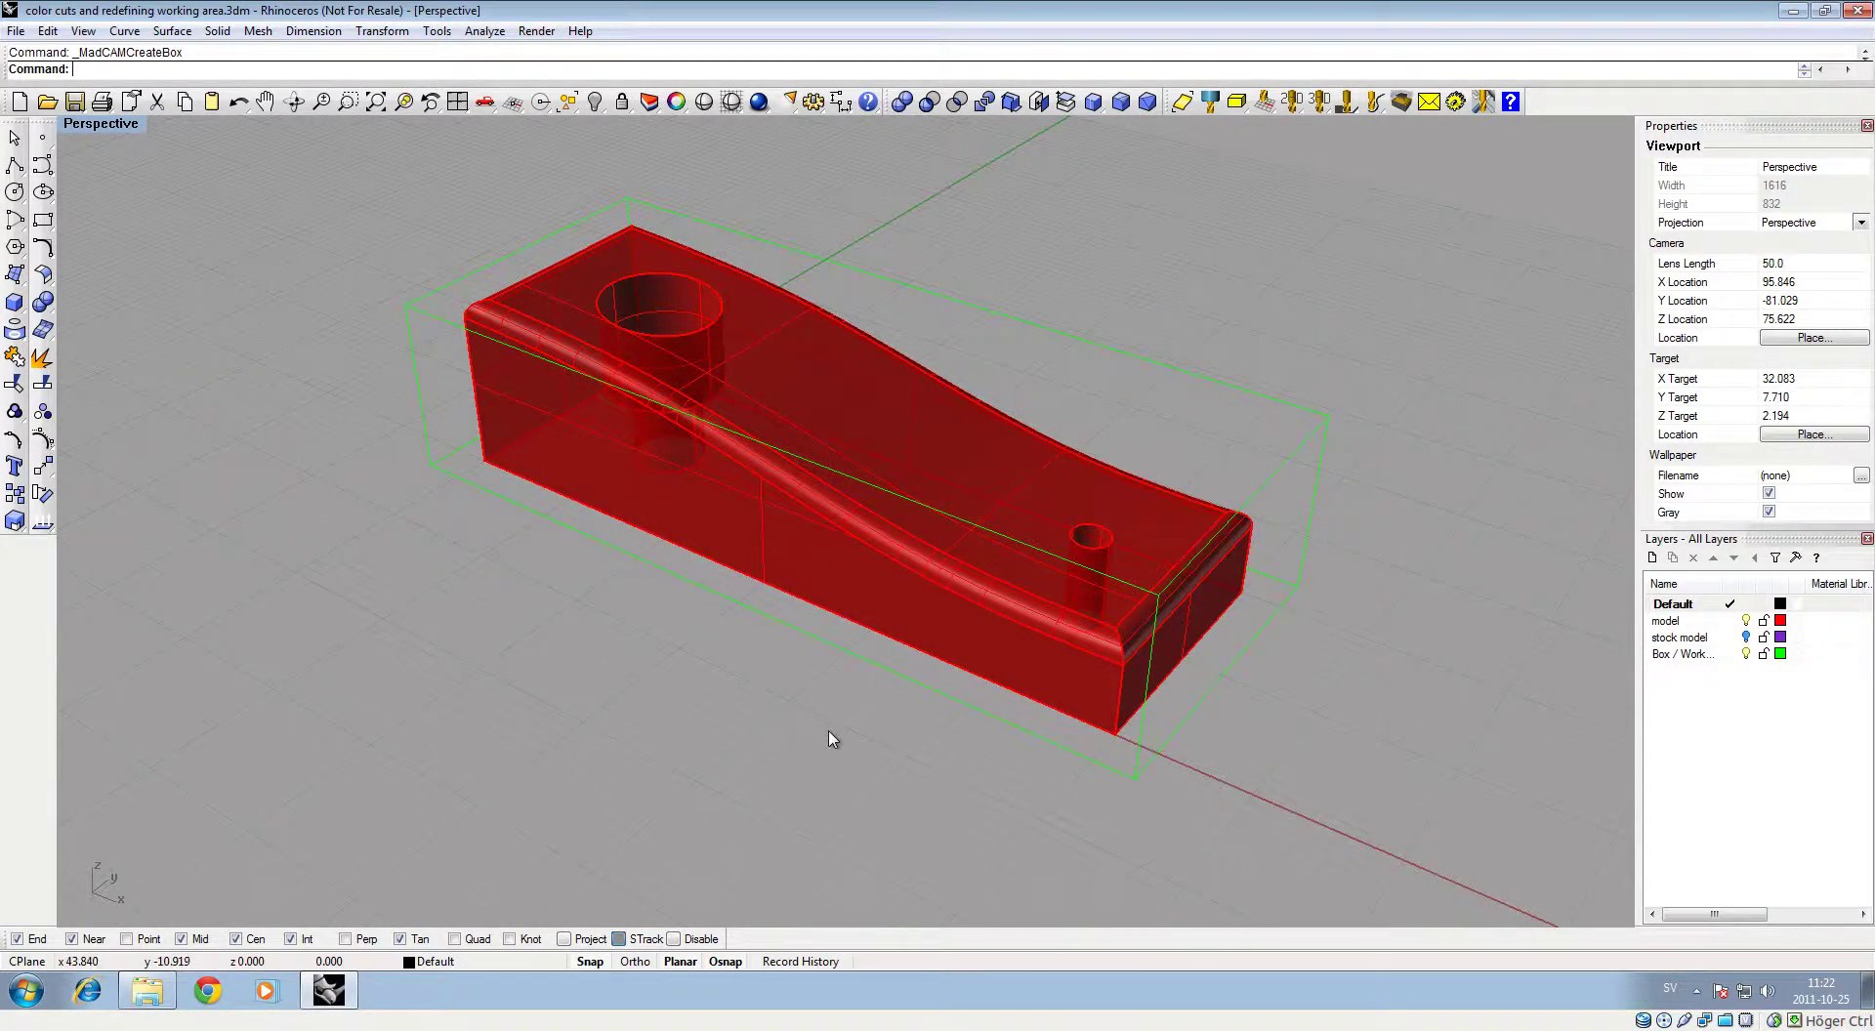
Inspect the new stock box from low, high and top angles, then reopen the madCAM stock settings
right_click_drag(833, 741, 917, 678)
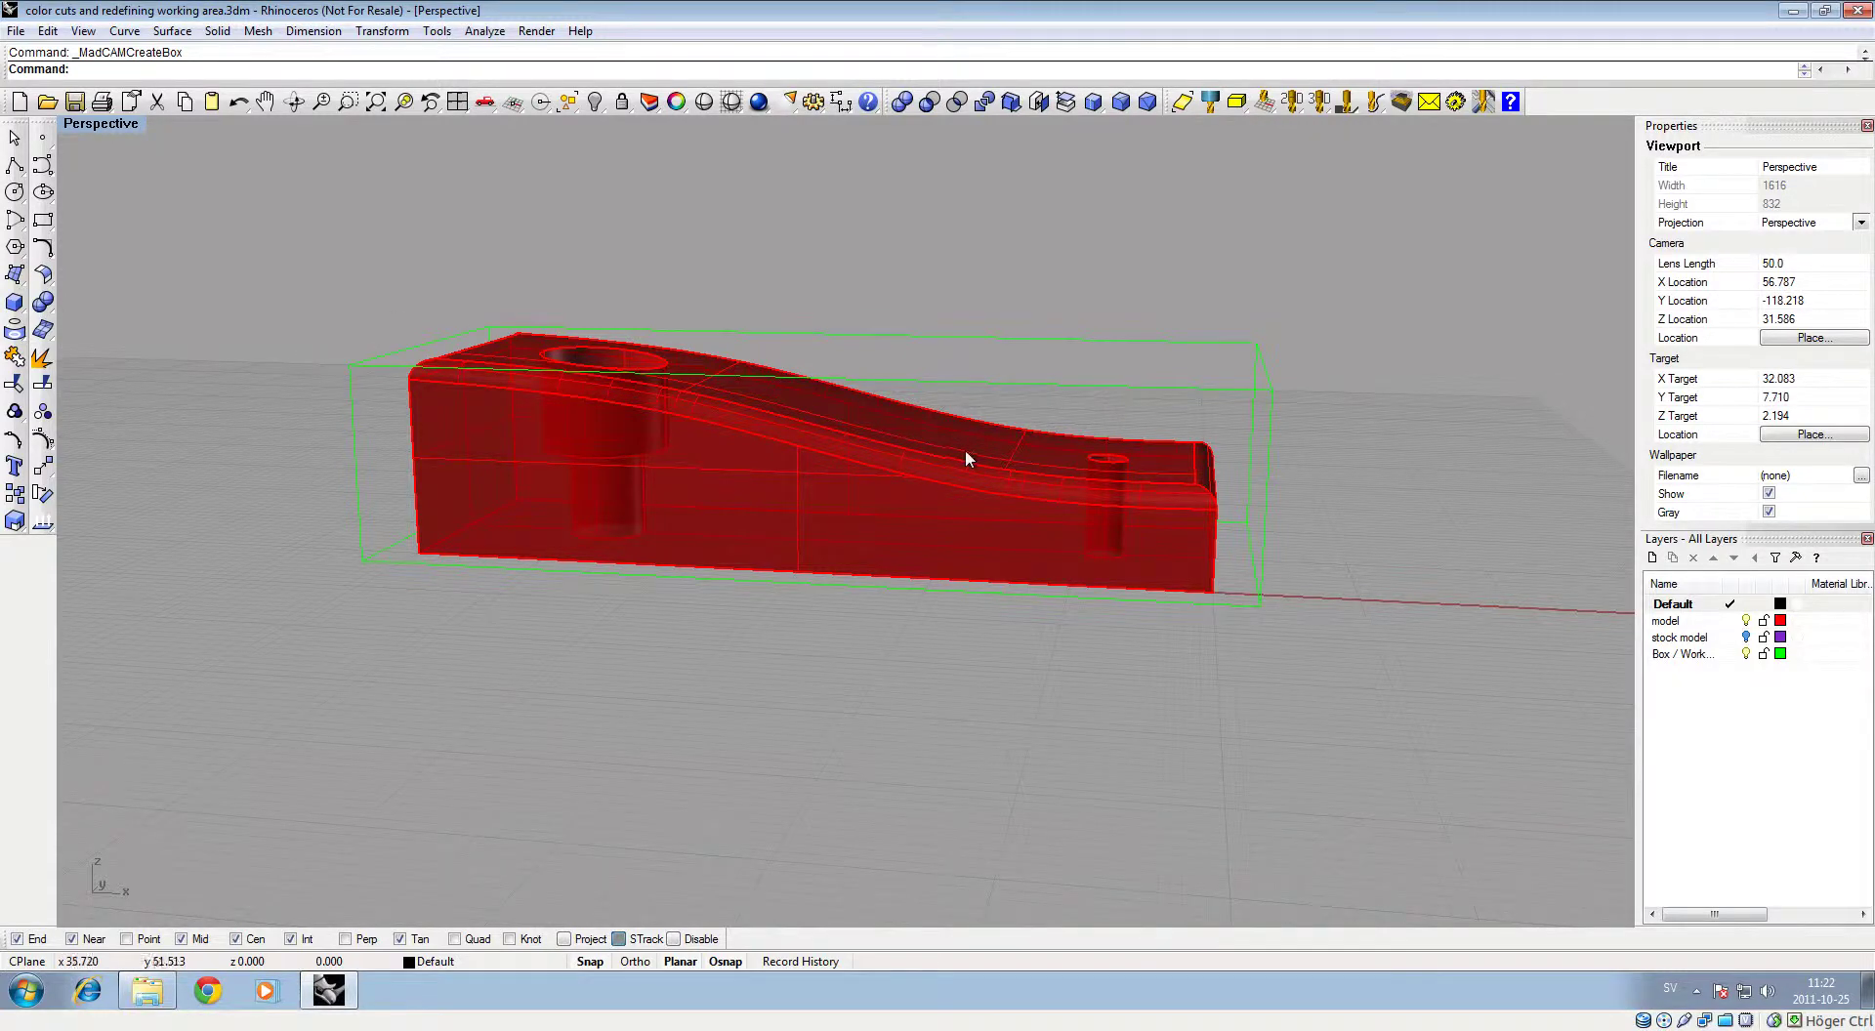
right_click_drag(965, 448, 1000, 423)
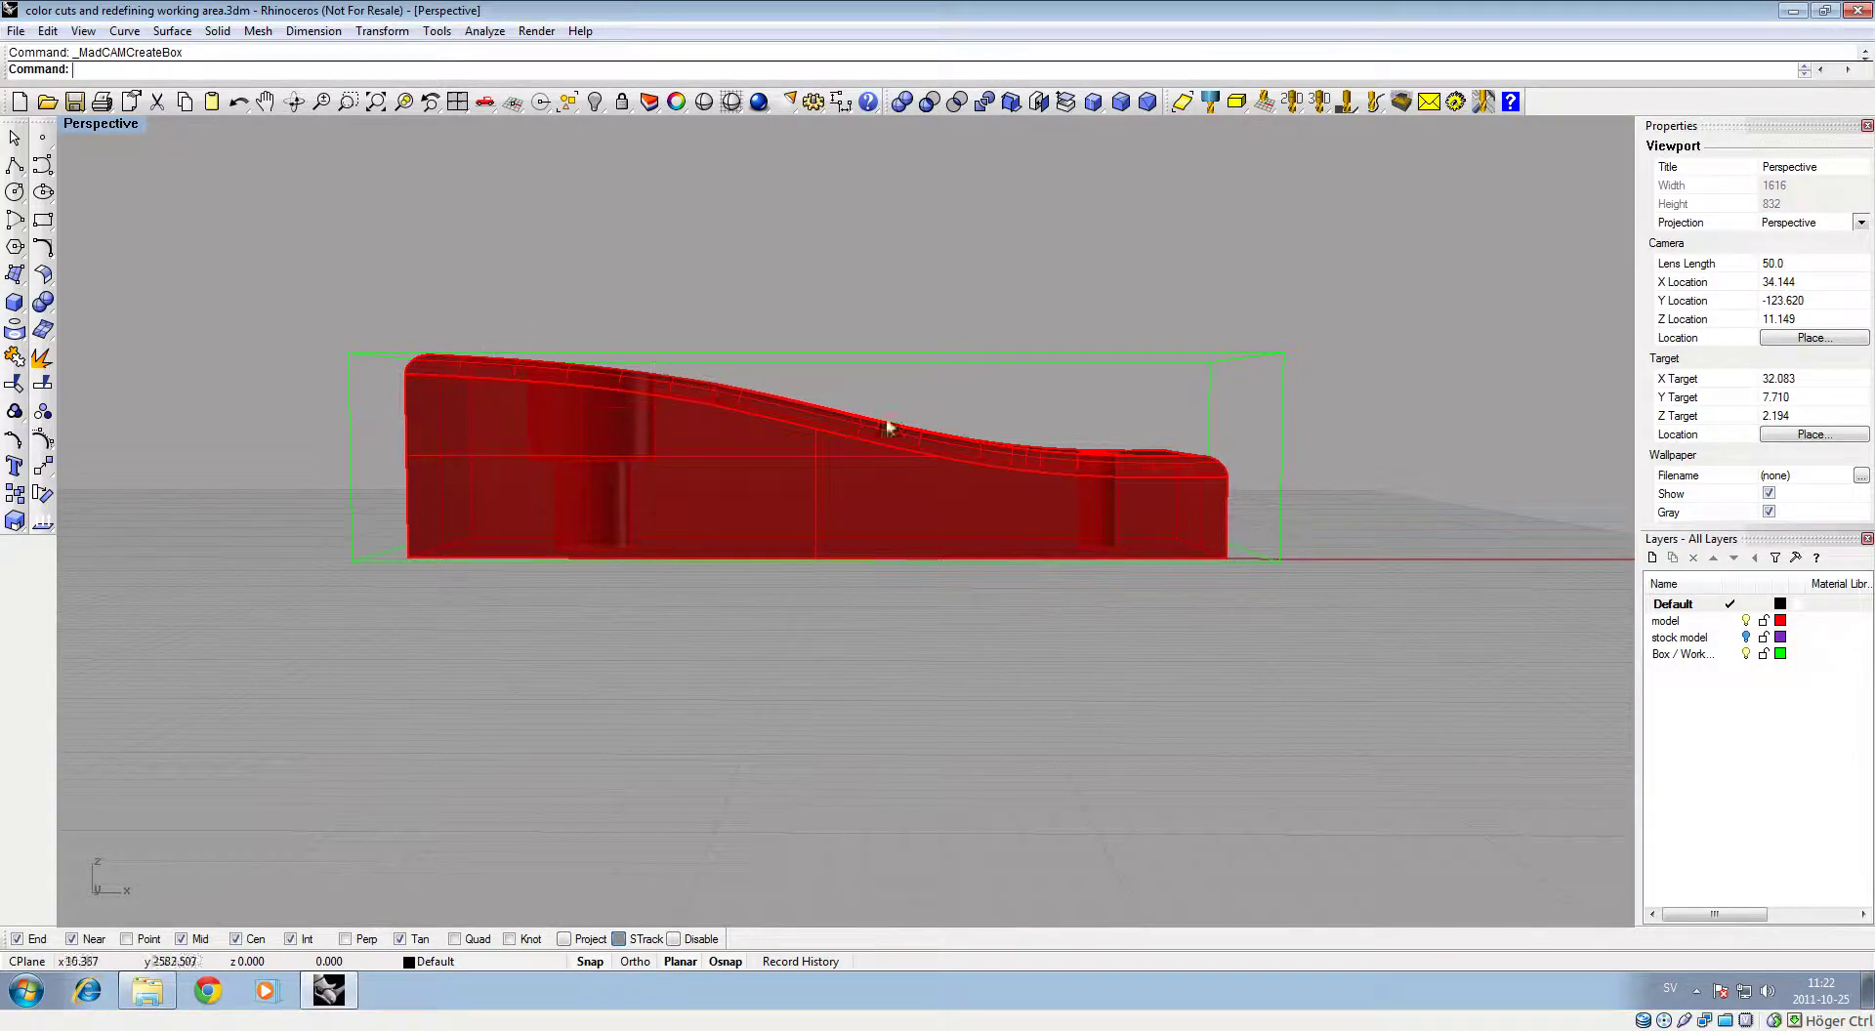
right_click_drag(1323, 453, 1182, 533)
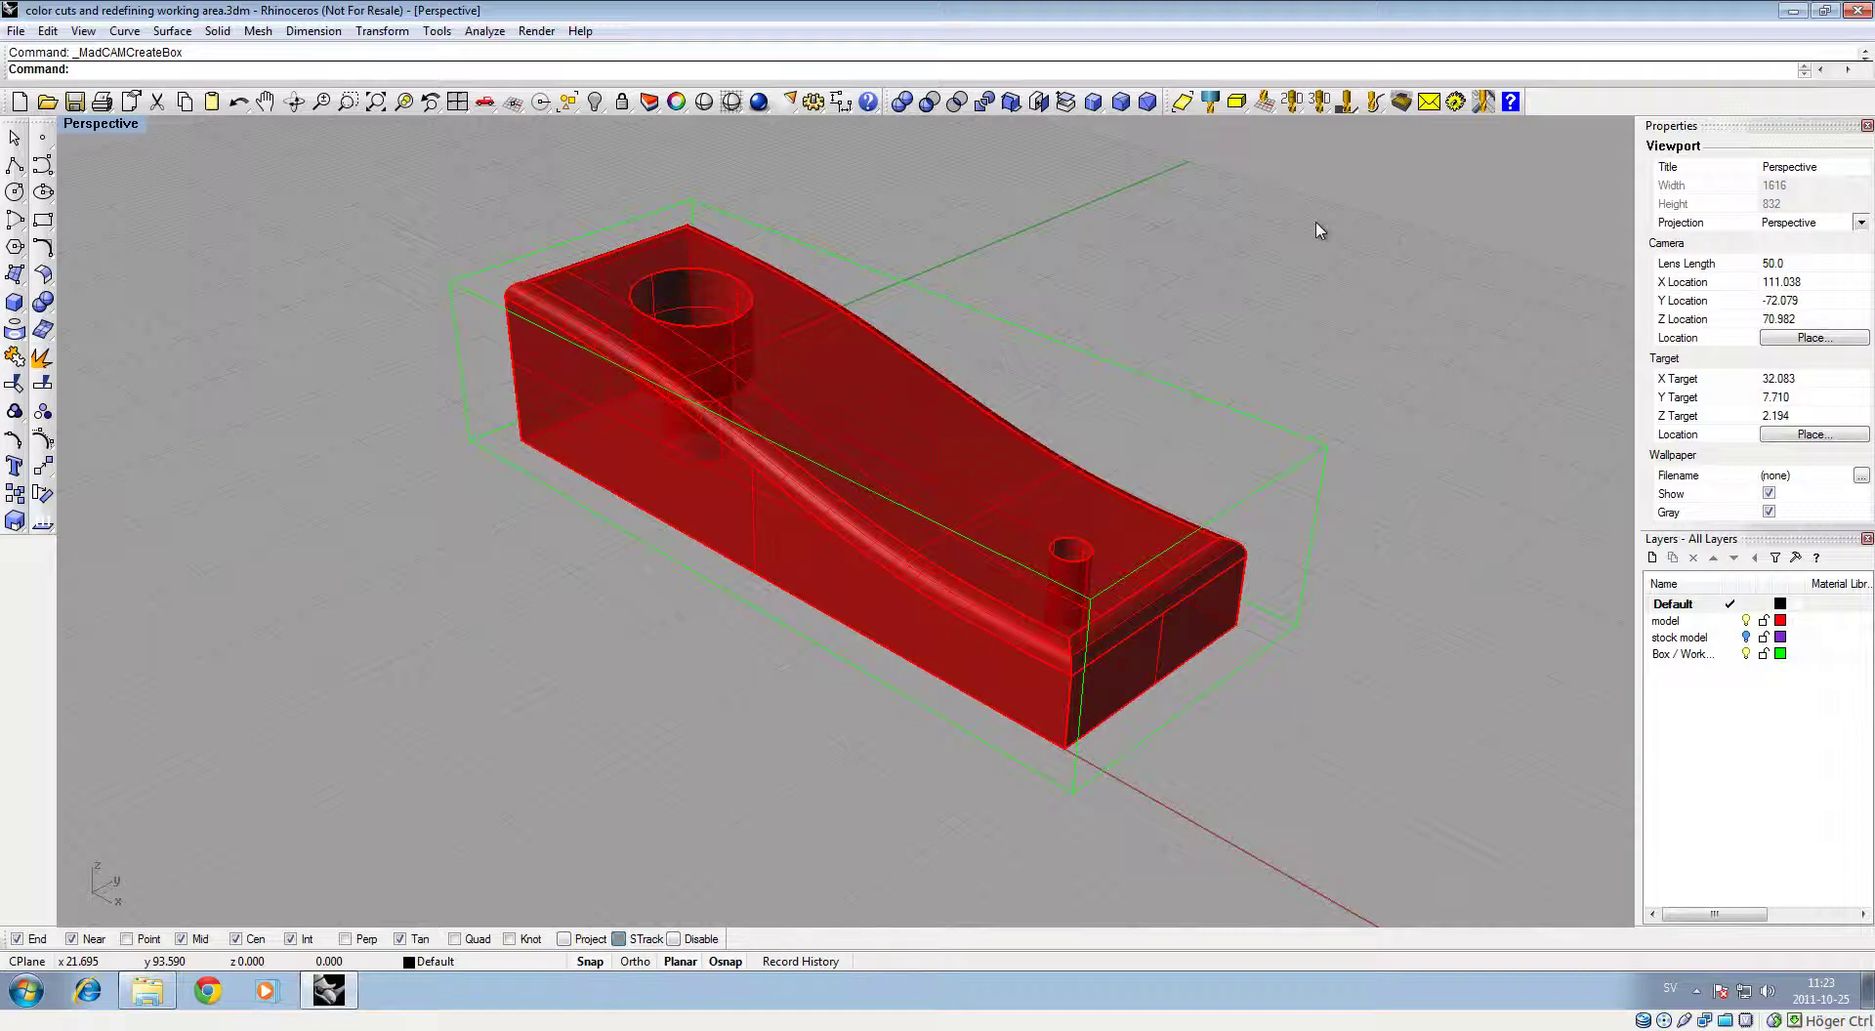
right_click_drag(820, 460, 891, 393)
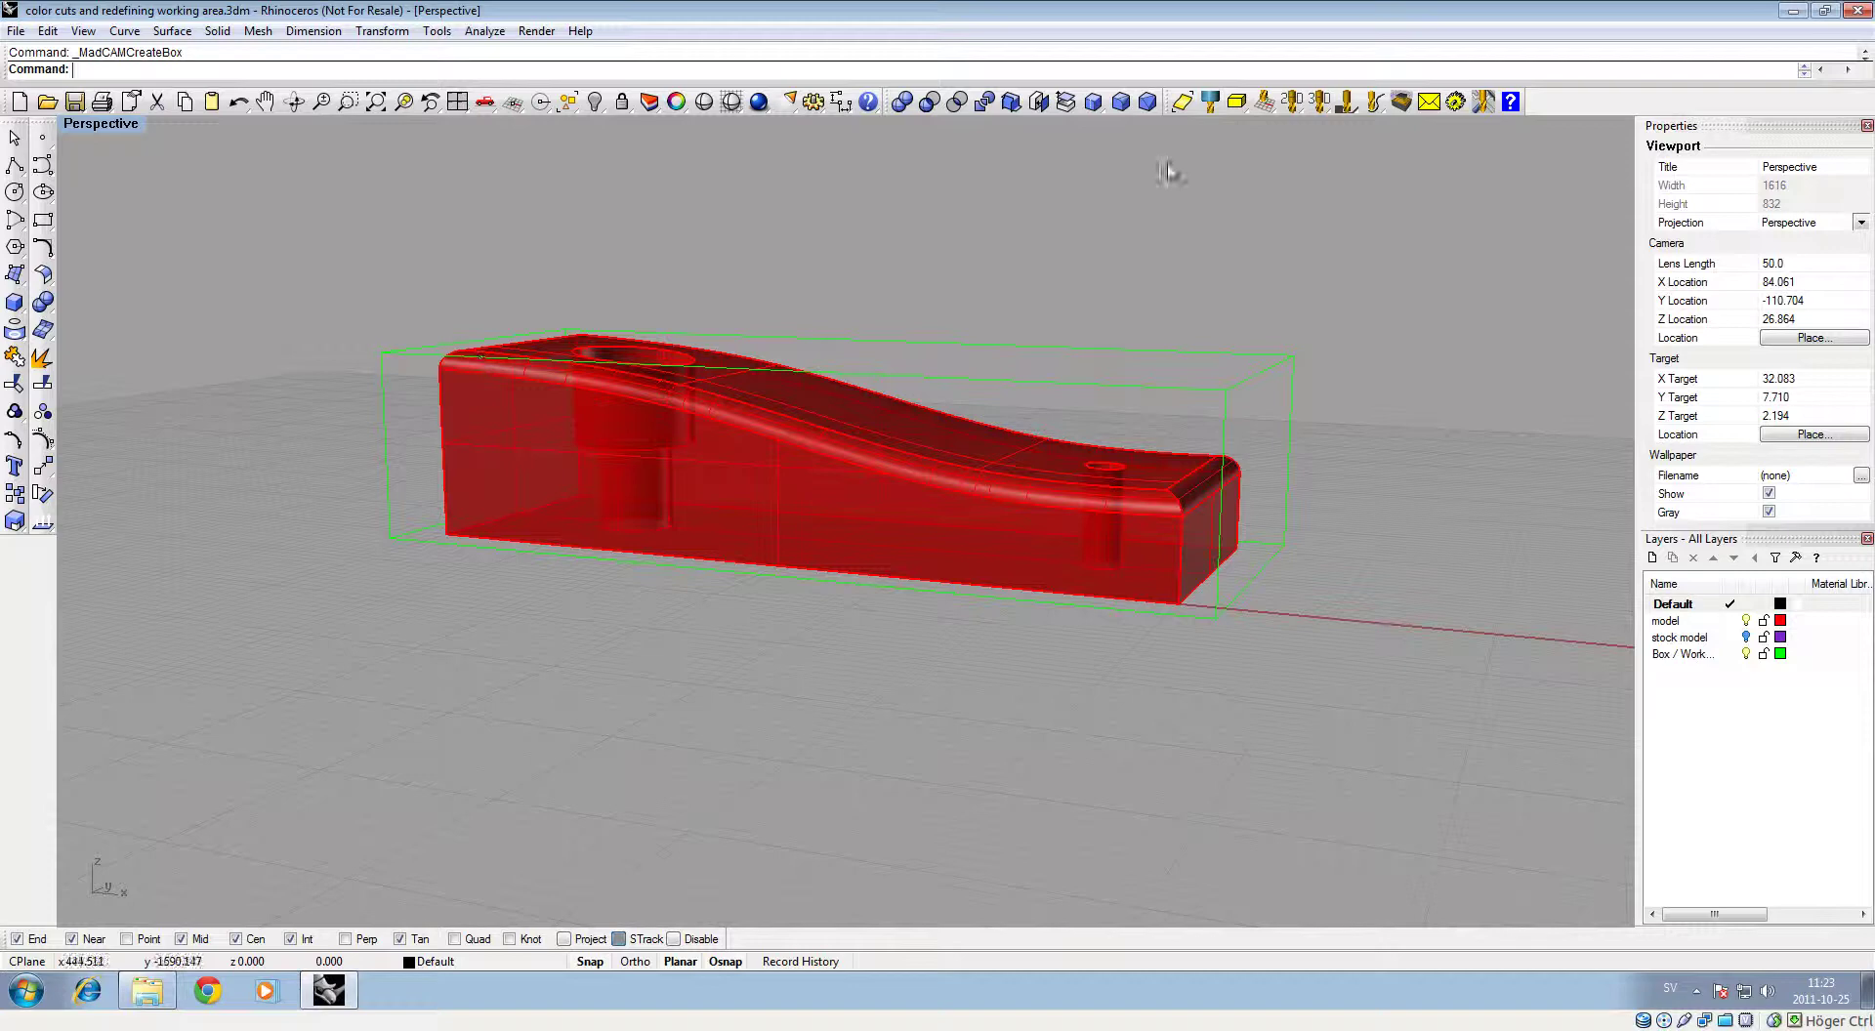
left_click(1236, 108)
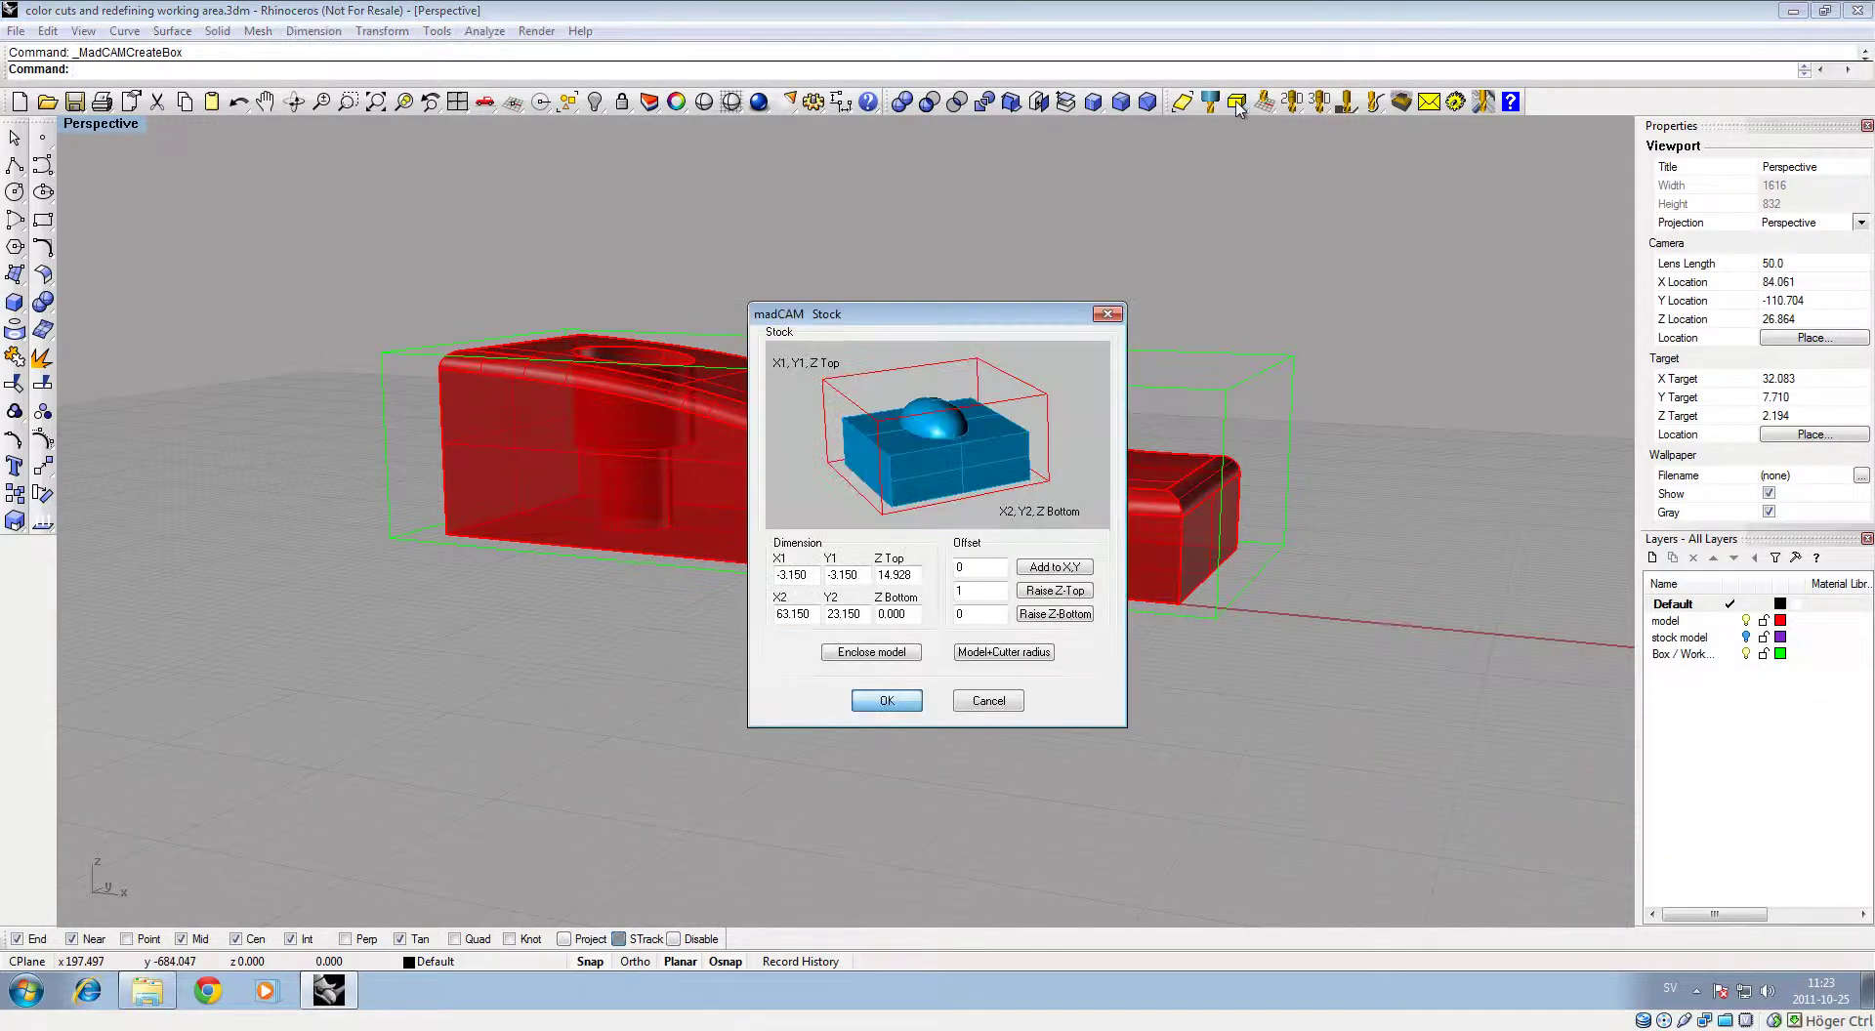
Raise the stock top by 1, from Z 14.928 to 15.928, and apply it
left_click(1038, 593)
left_click(887, 700)
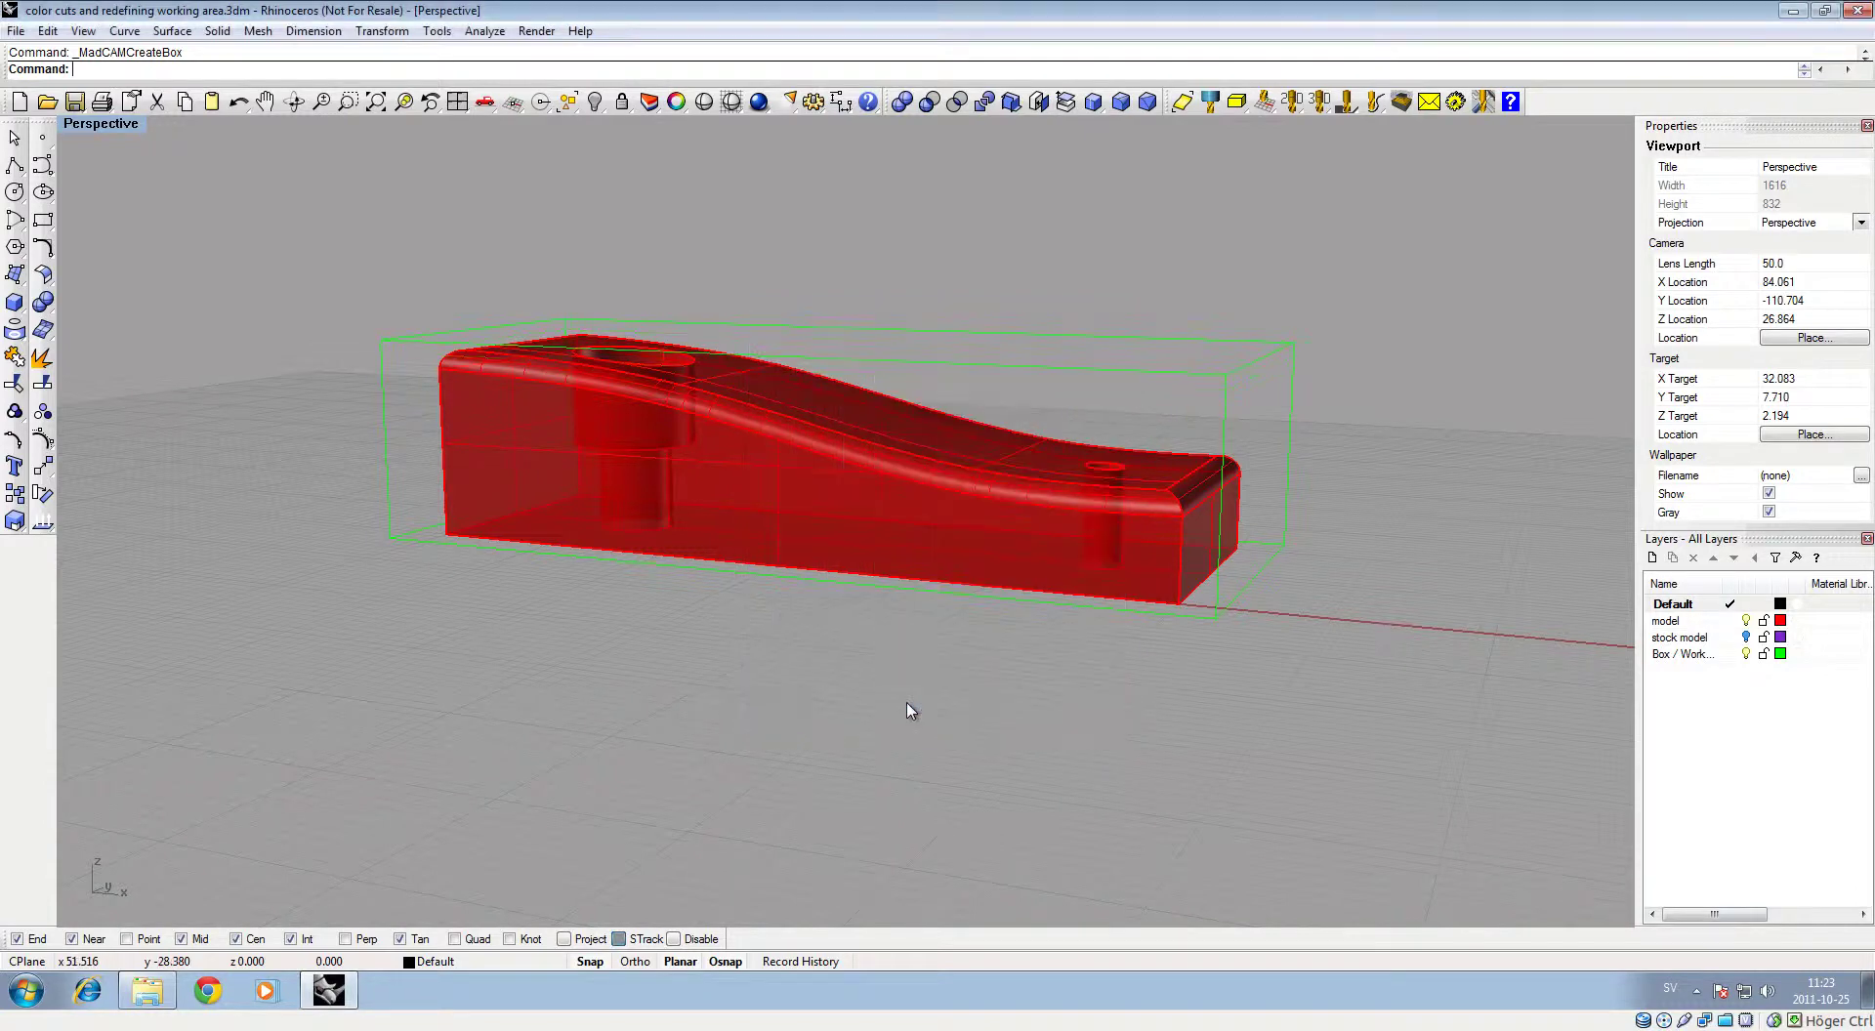
right_click_drag(854, 694, 762, 746)
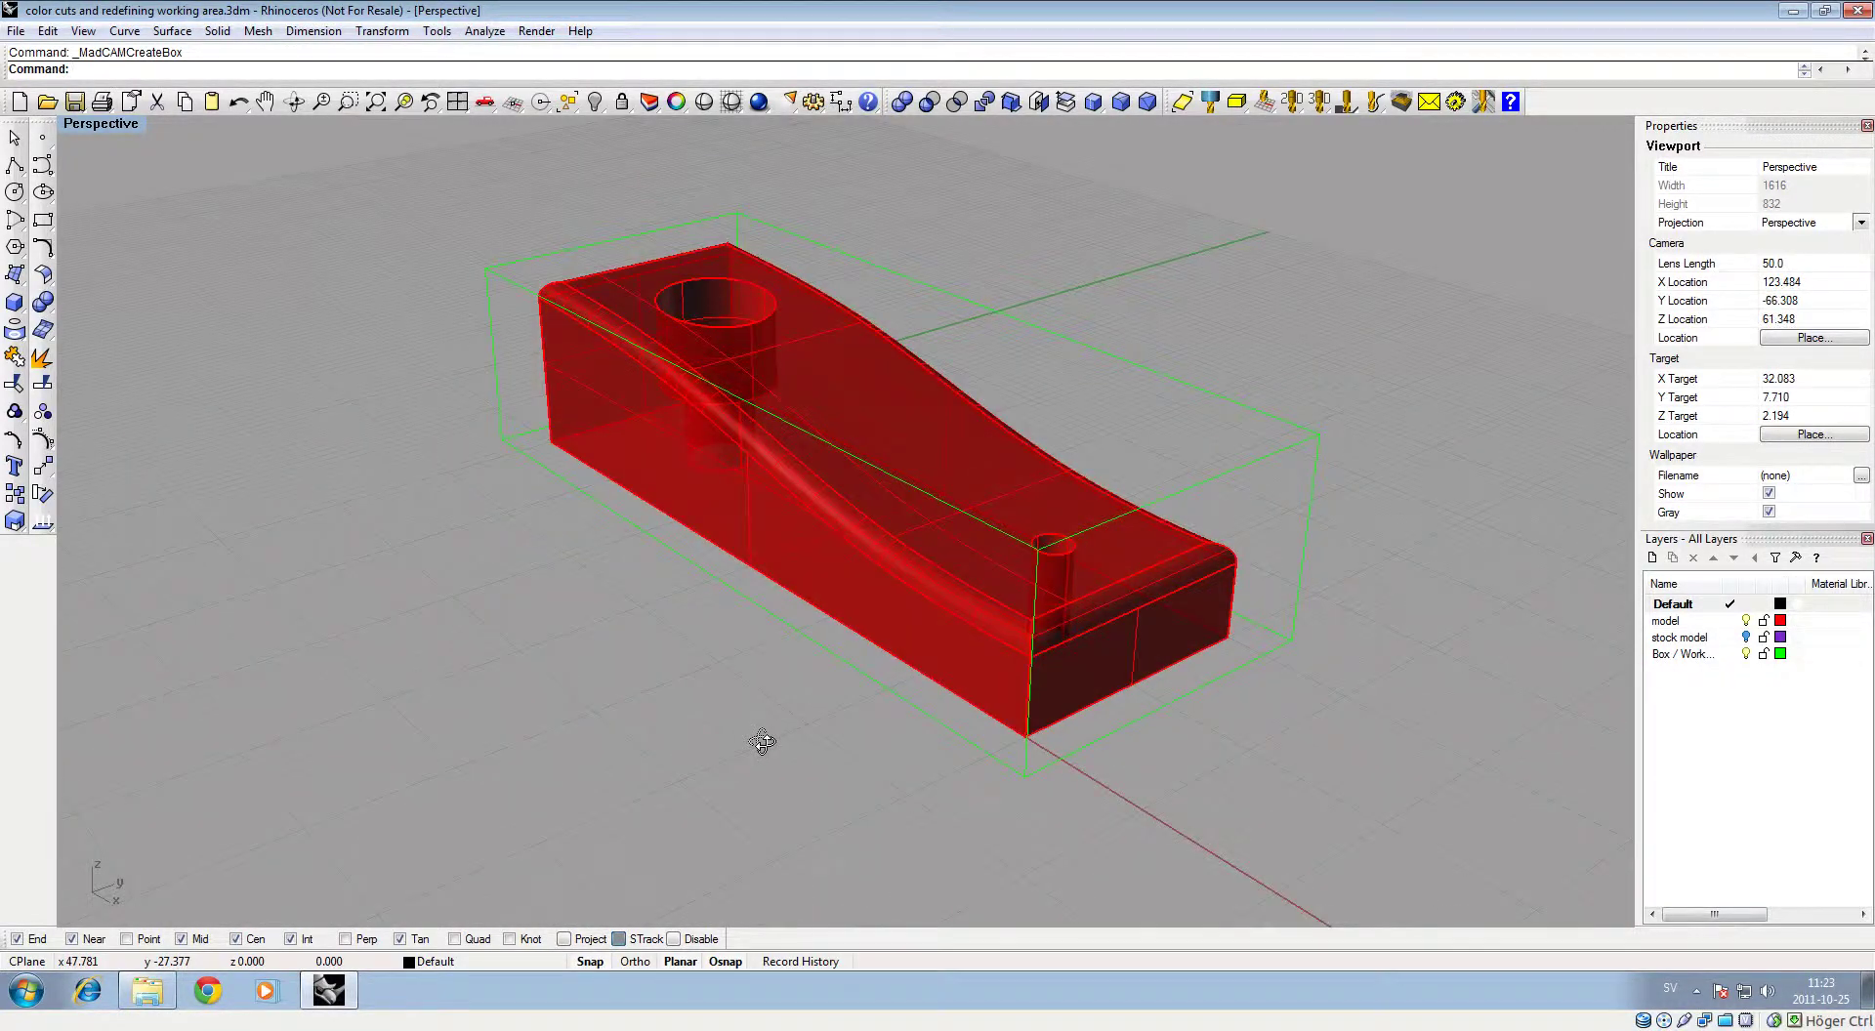
Compute FLAT_END_6 roughing passes in the enlarged stock with step-down 1.500 and step-over 3.000
left_click(1320, 103)
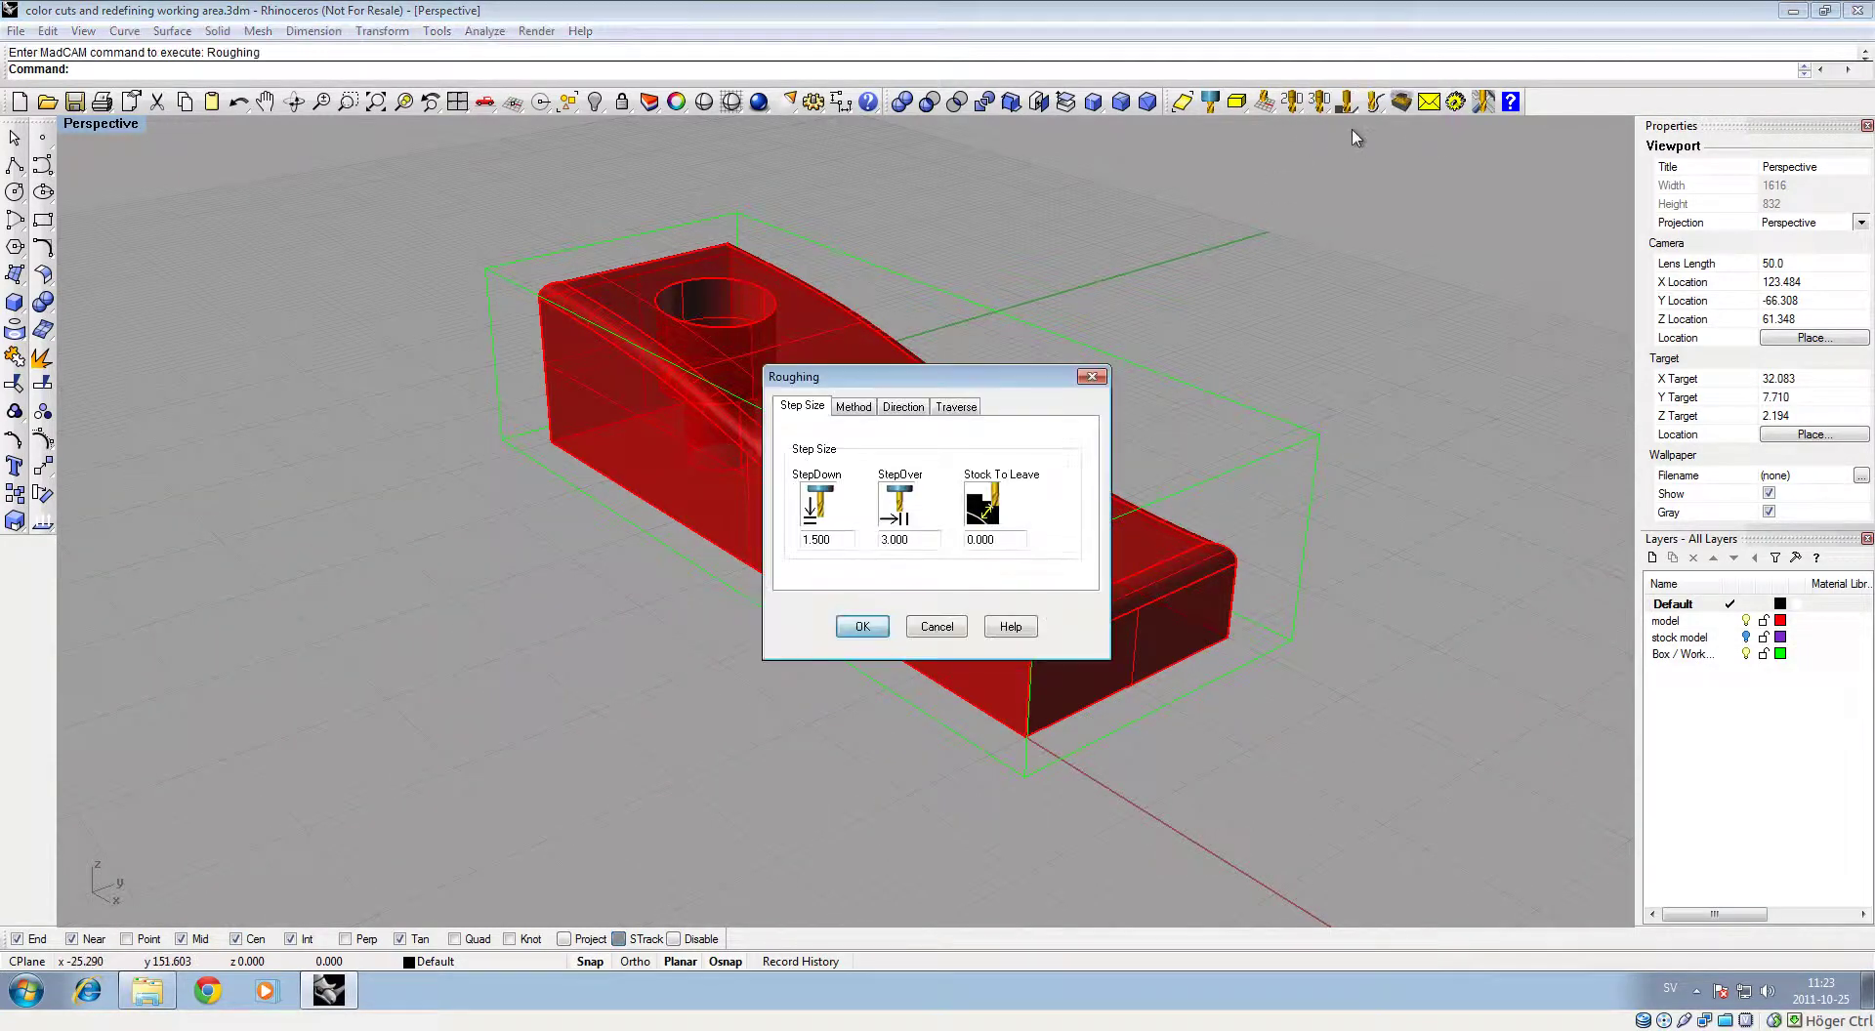
left_click(862, 626)
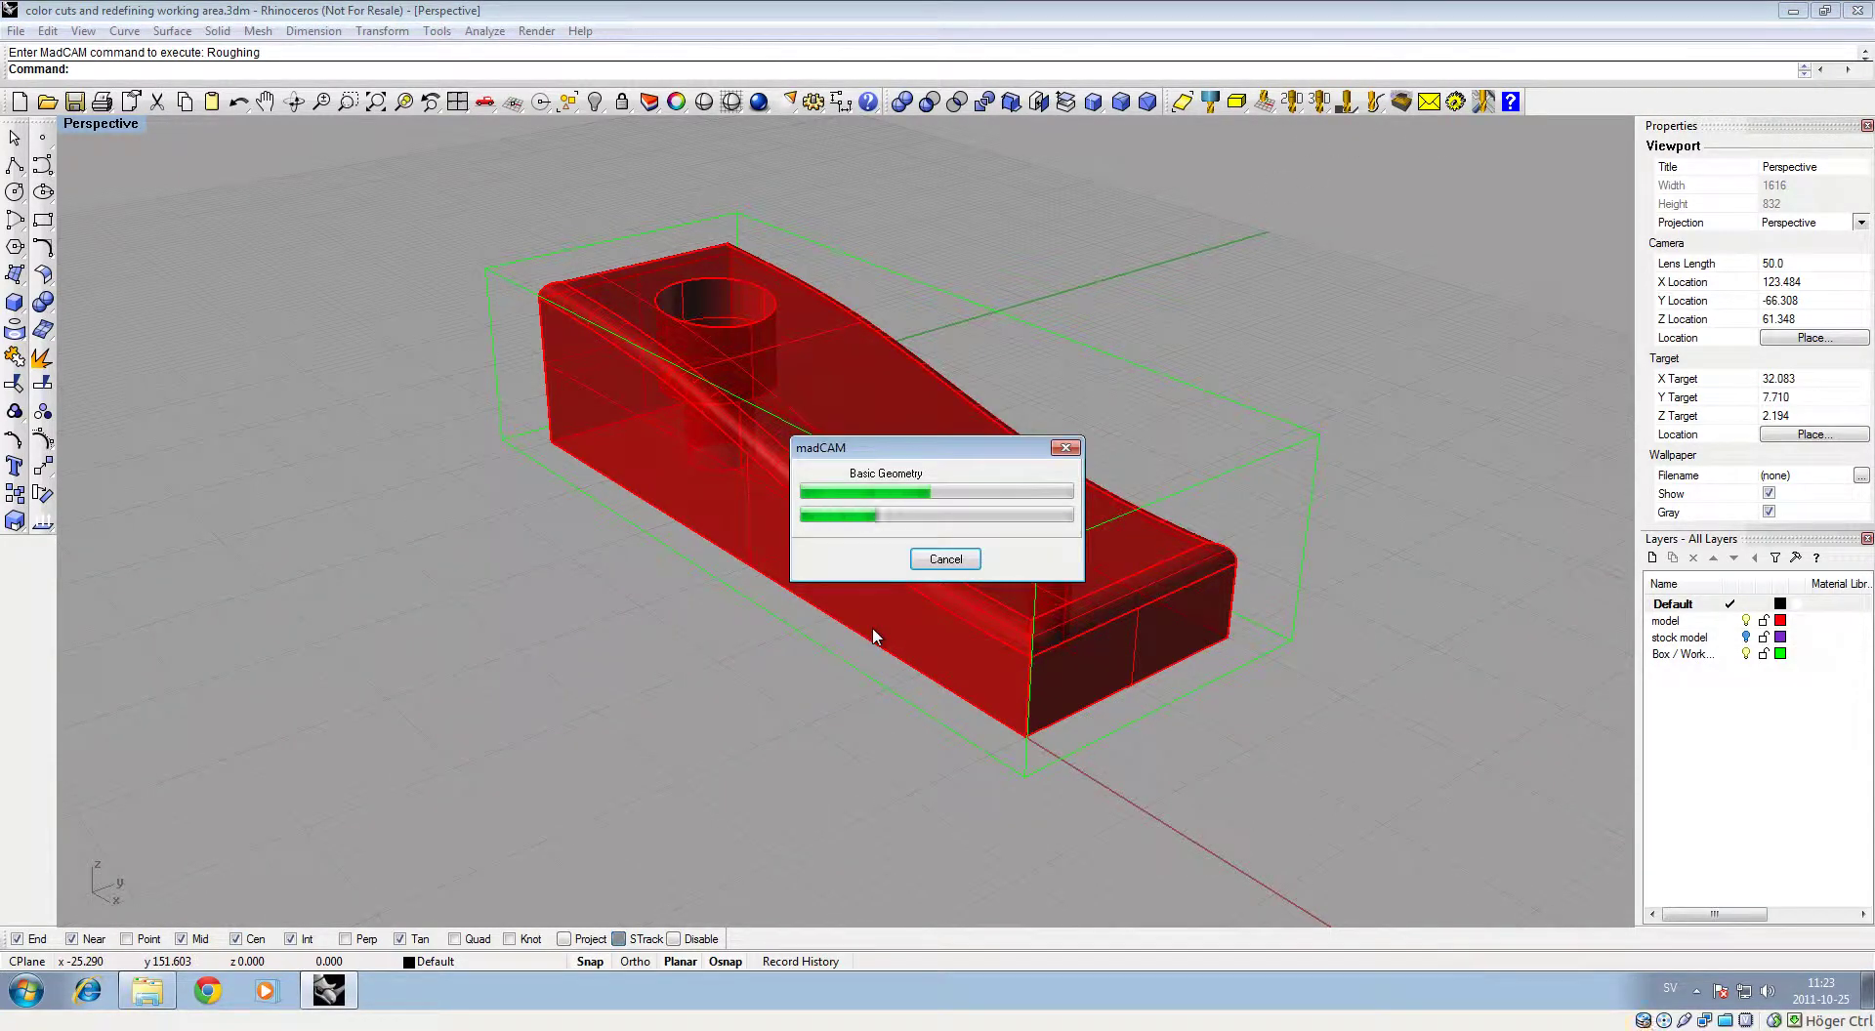
right_click_drag(808, 452, 863, 480)
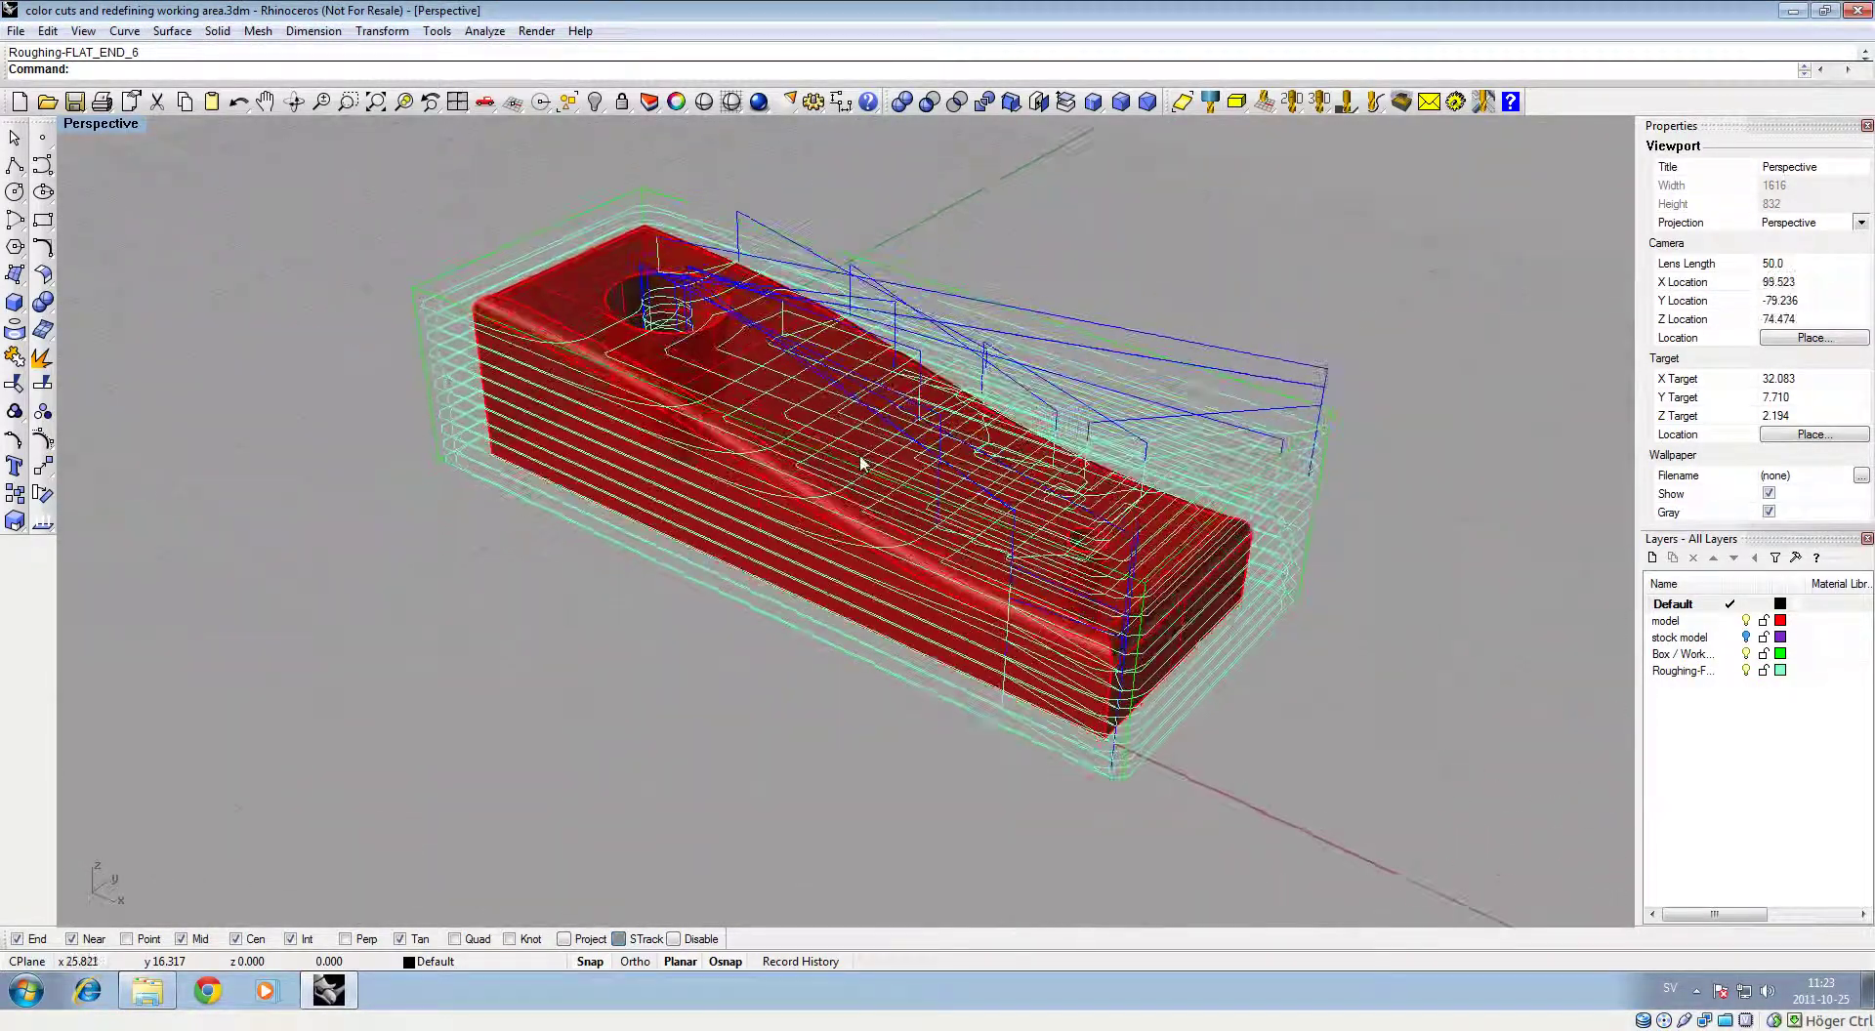
left_click(1401, 101)
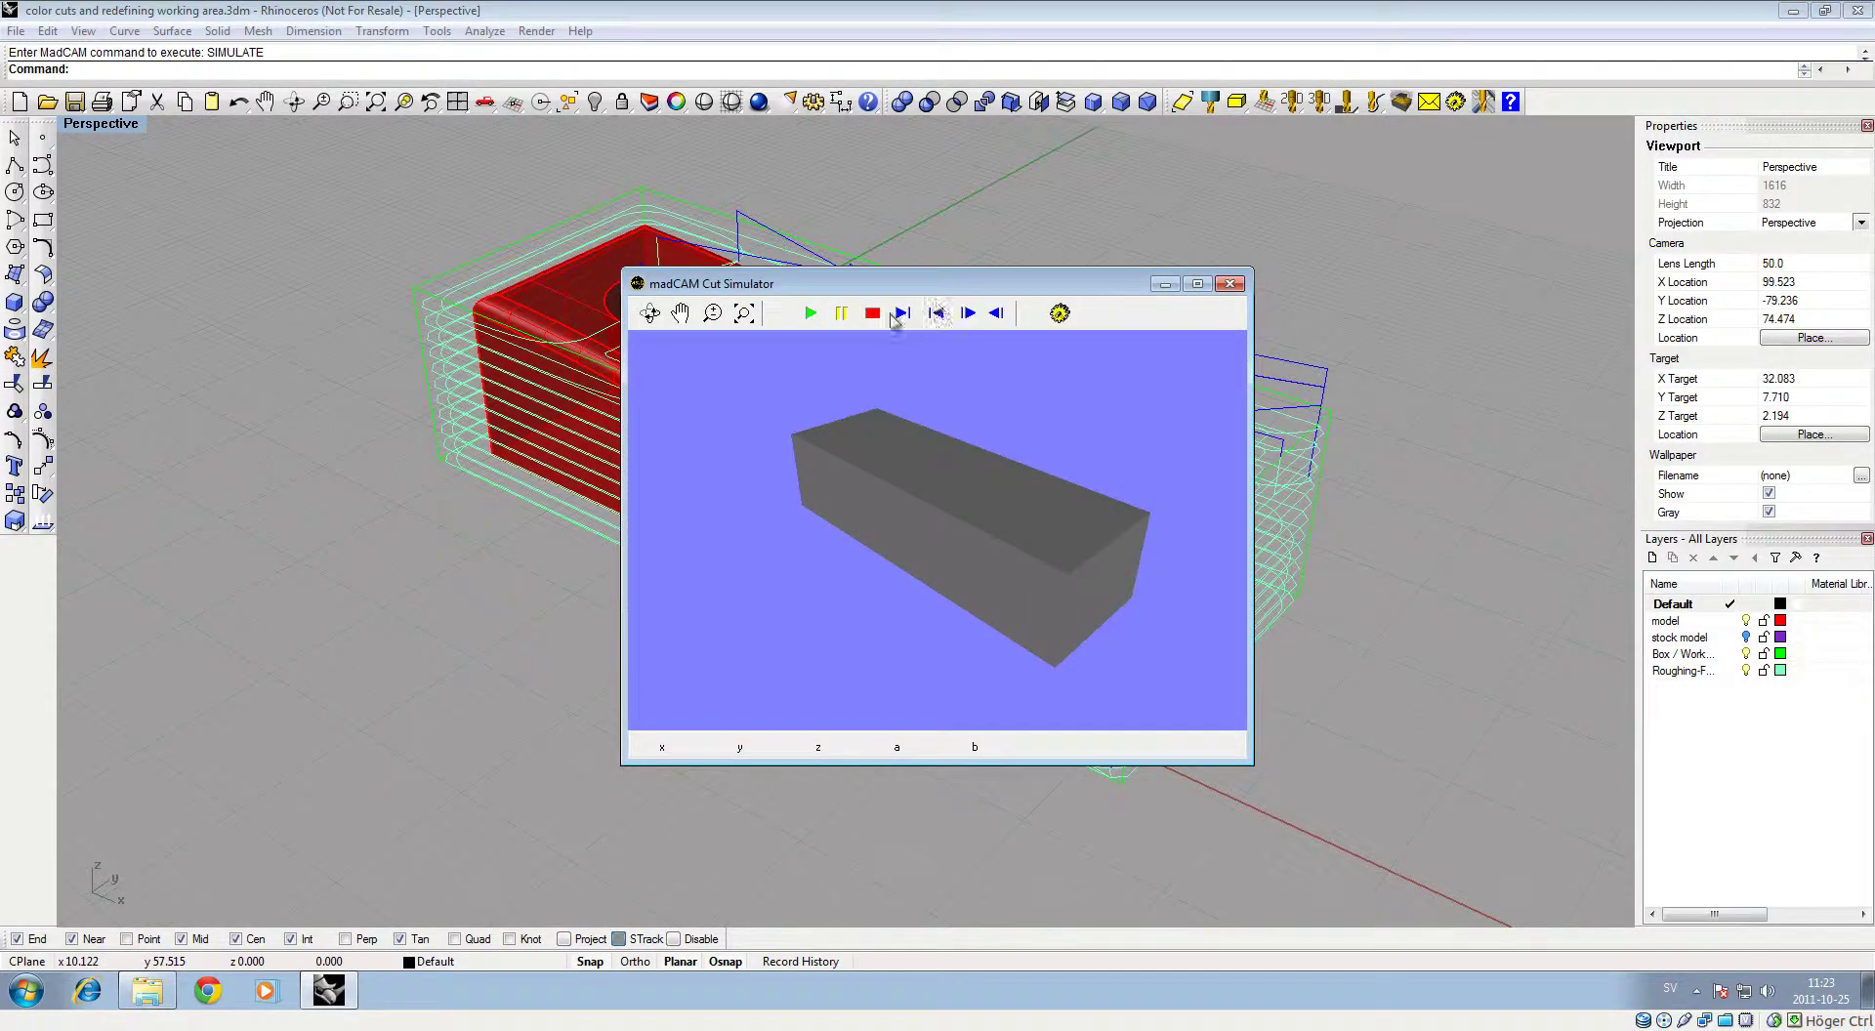
left_click(899, 318)
left_click(899, 313)
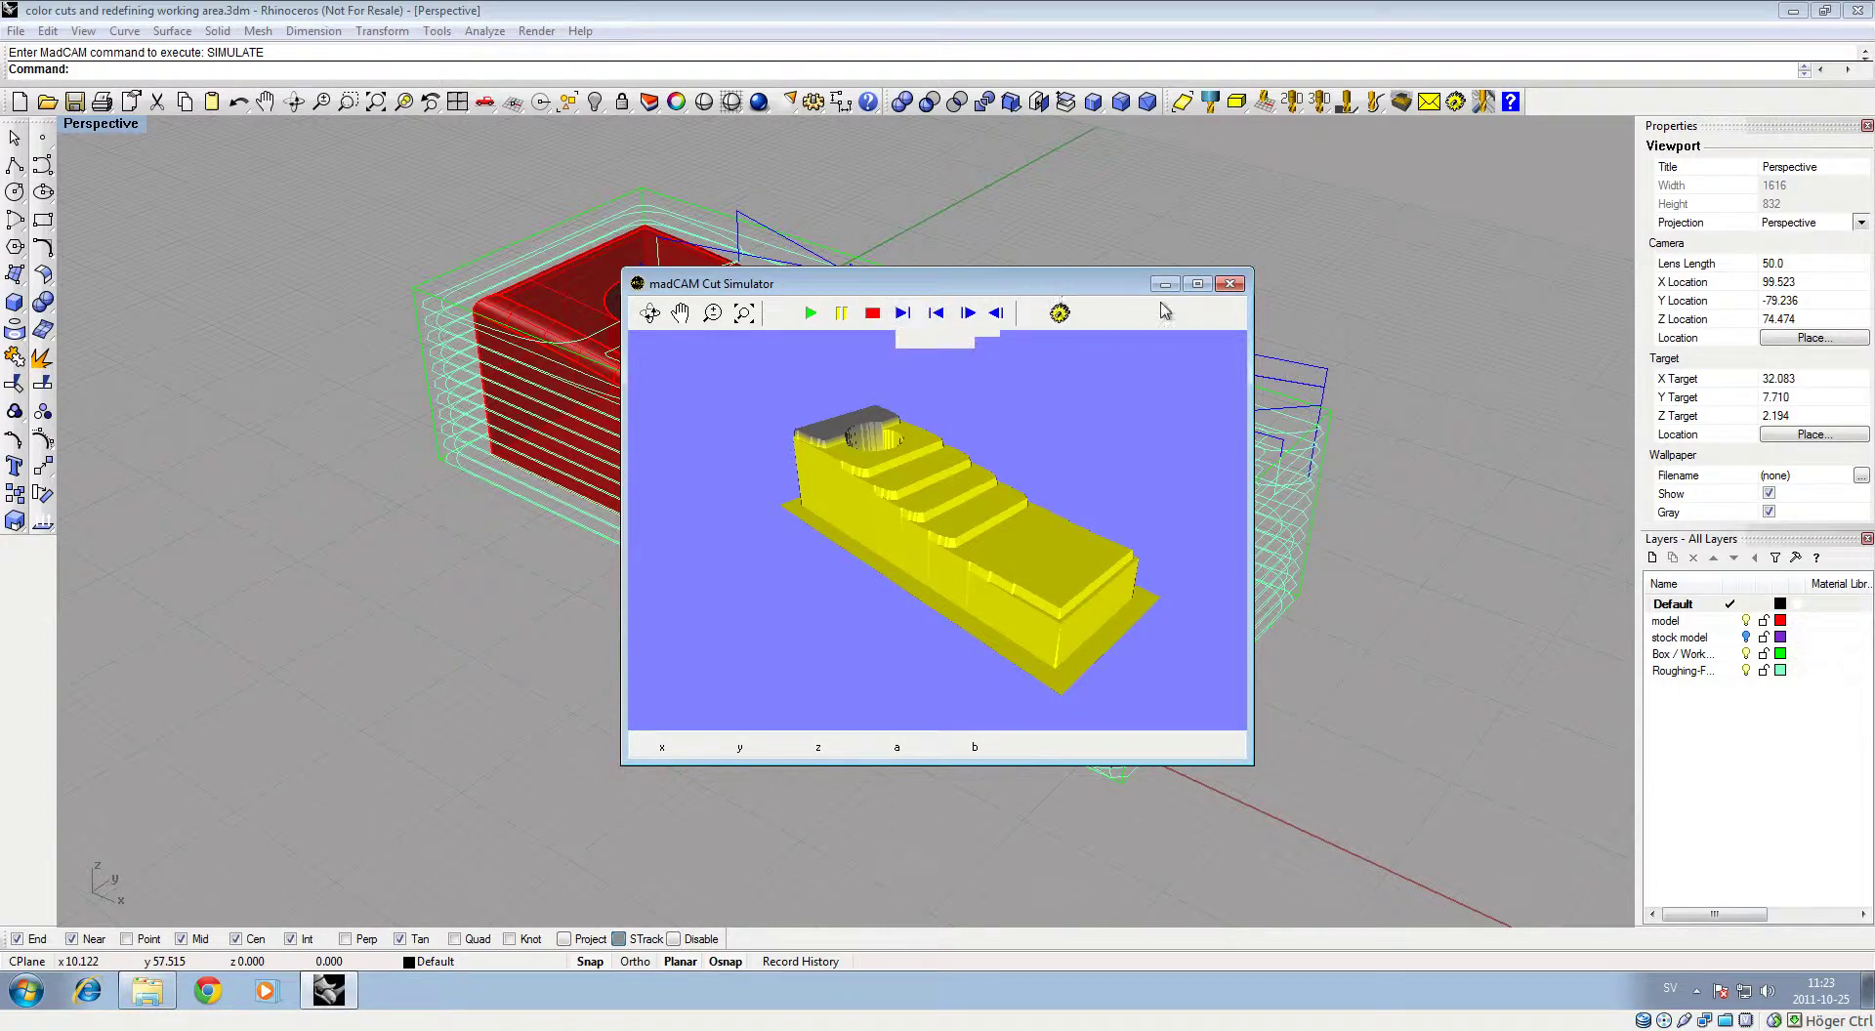
left_click(1228, 284)
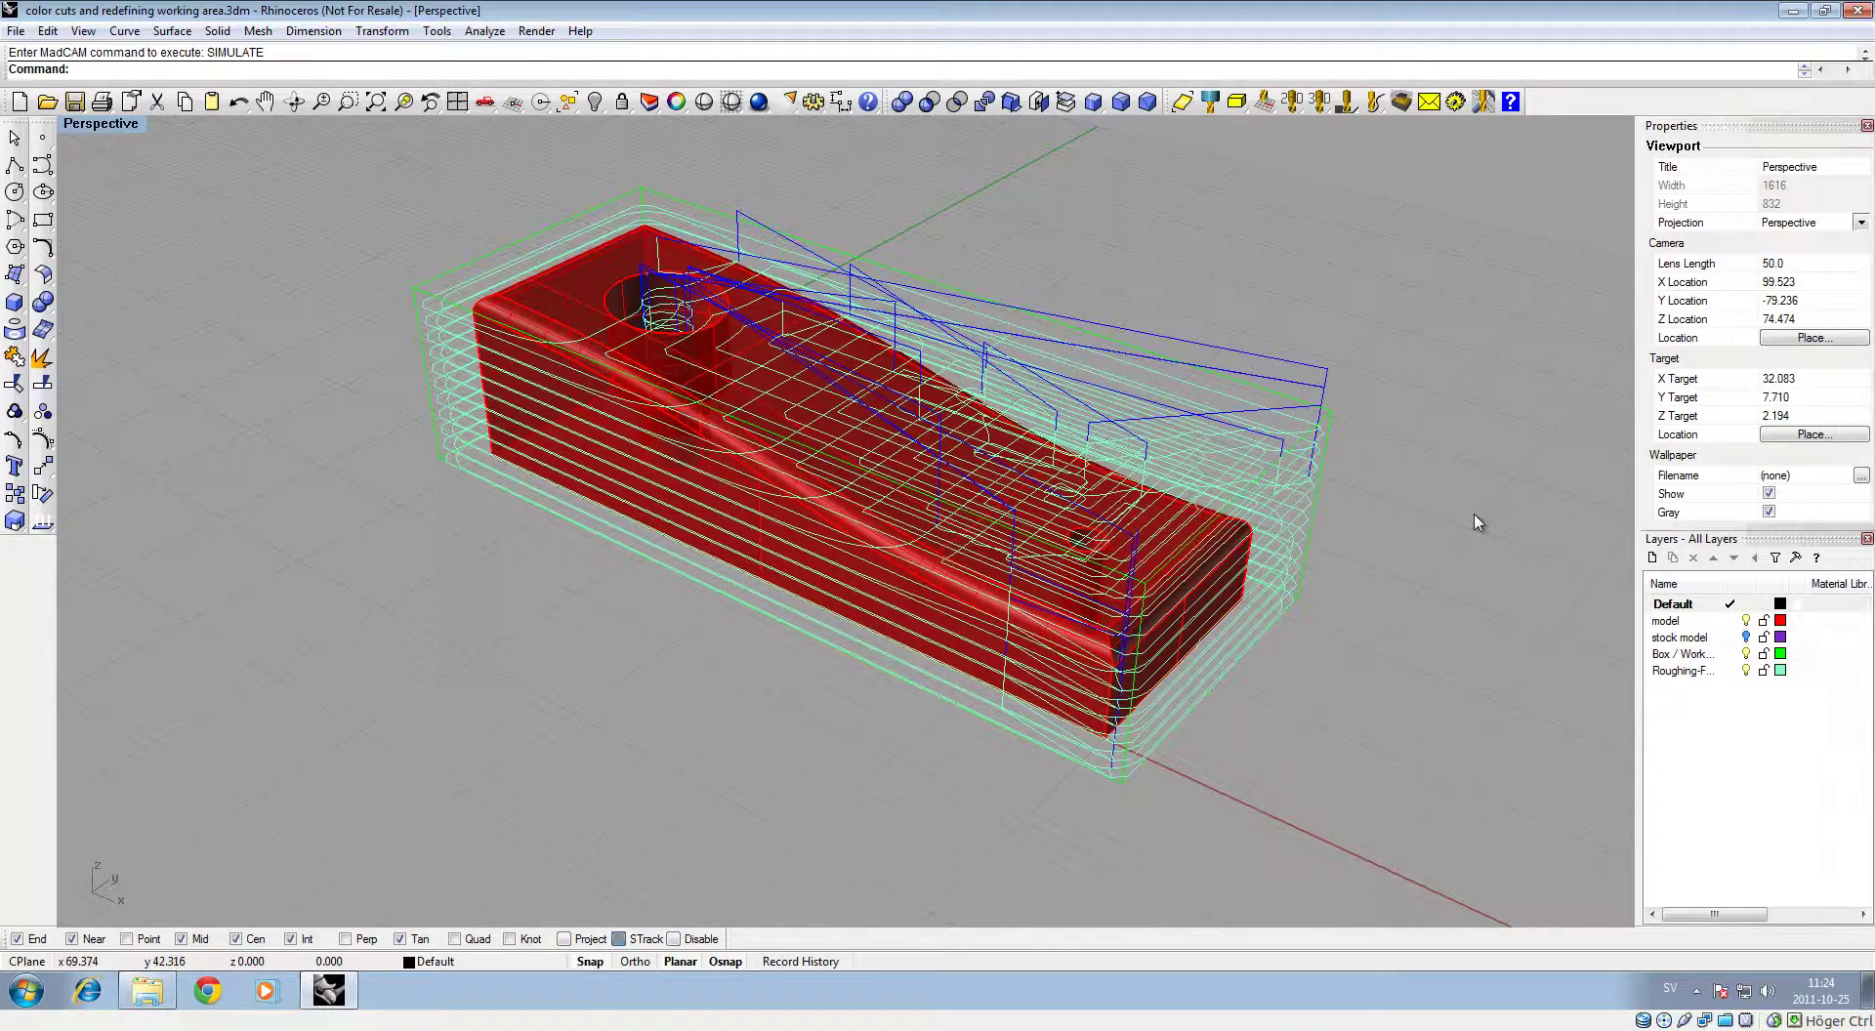
Delete the Roughing-FLAT_END_6 layer together with its 93 toolpath objects
right_click(1683, 674)
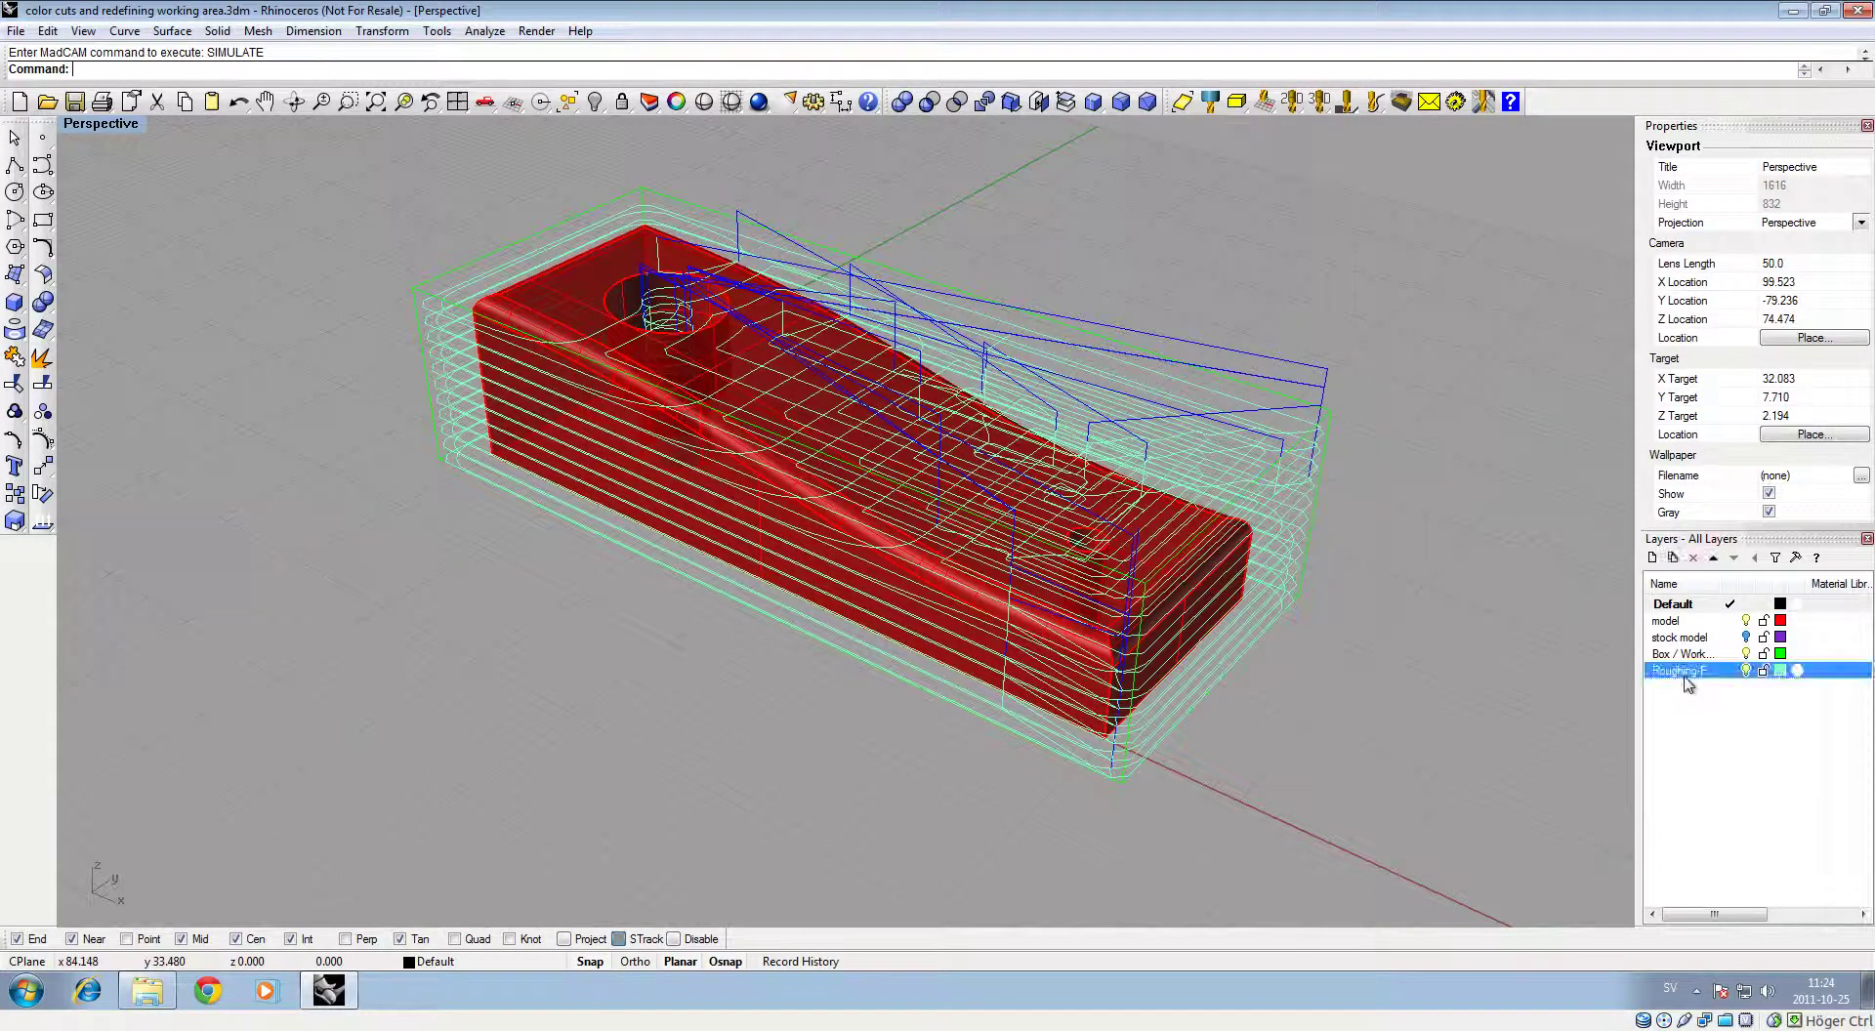
left_click(1735, 804)
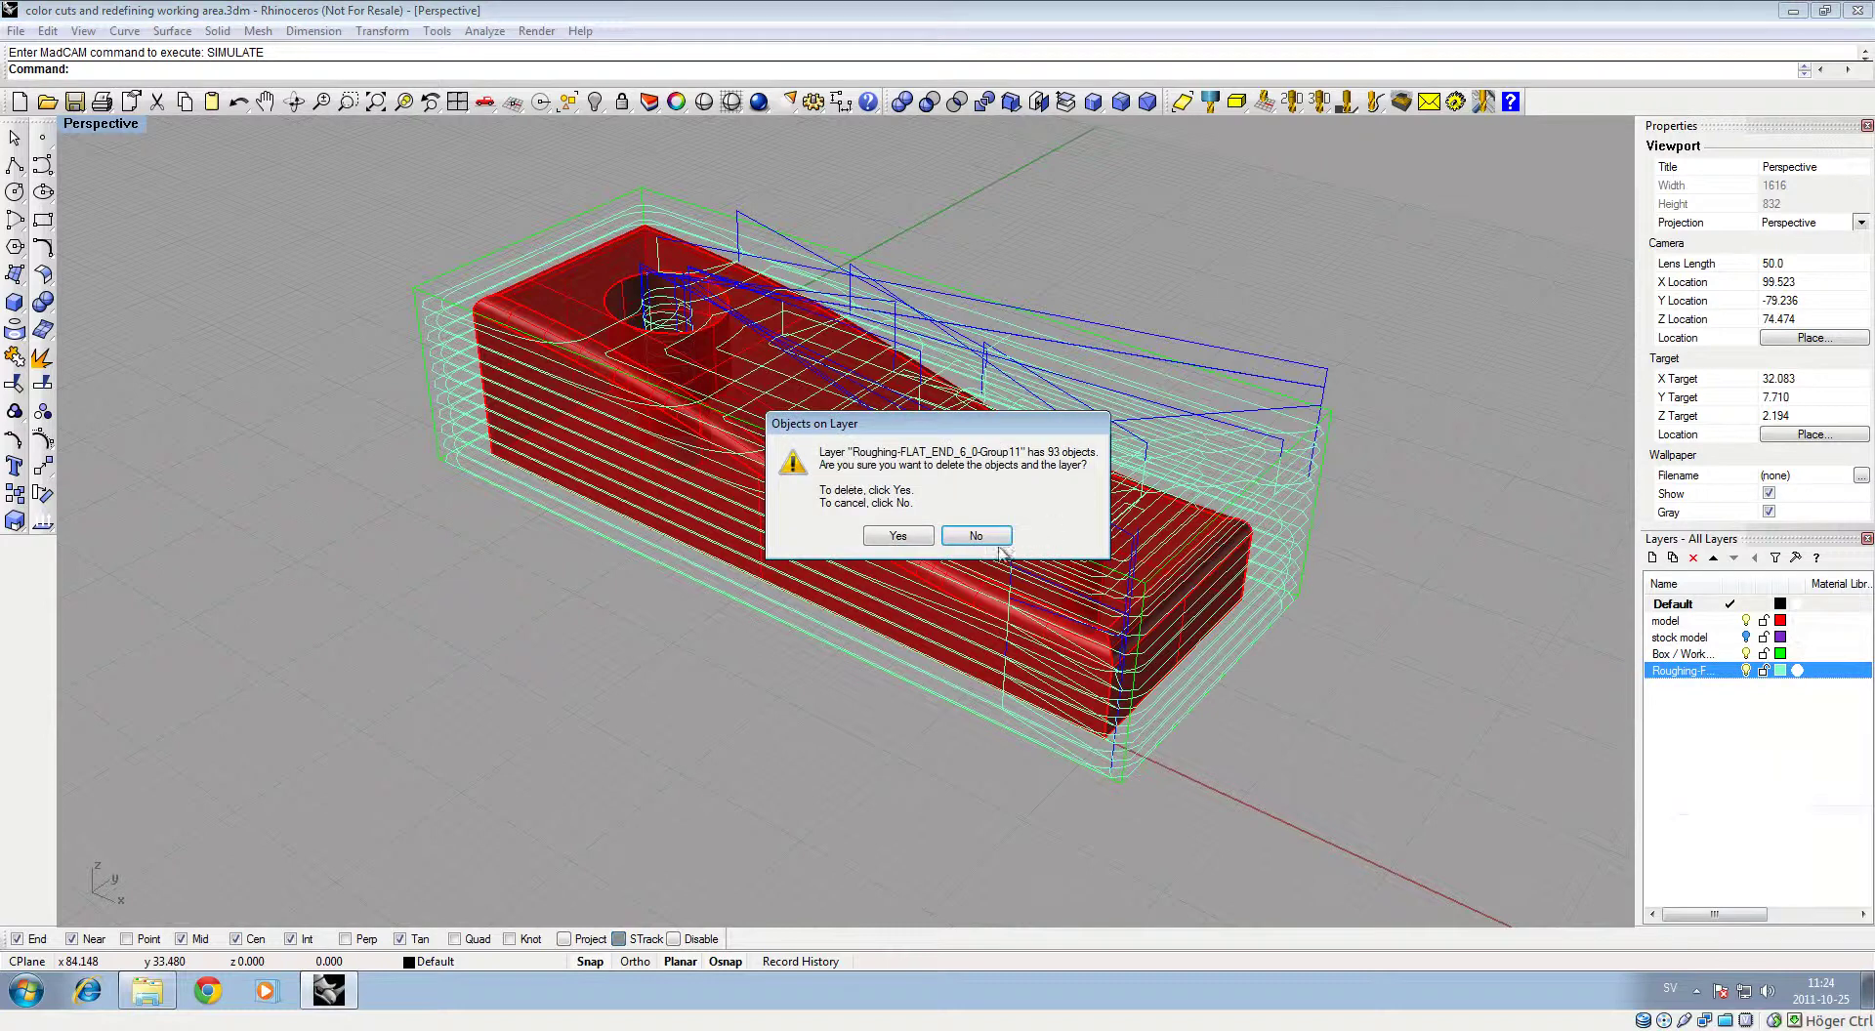
left_click(909, 547)
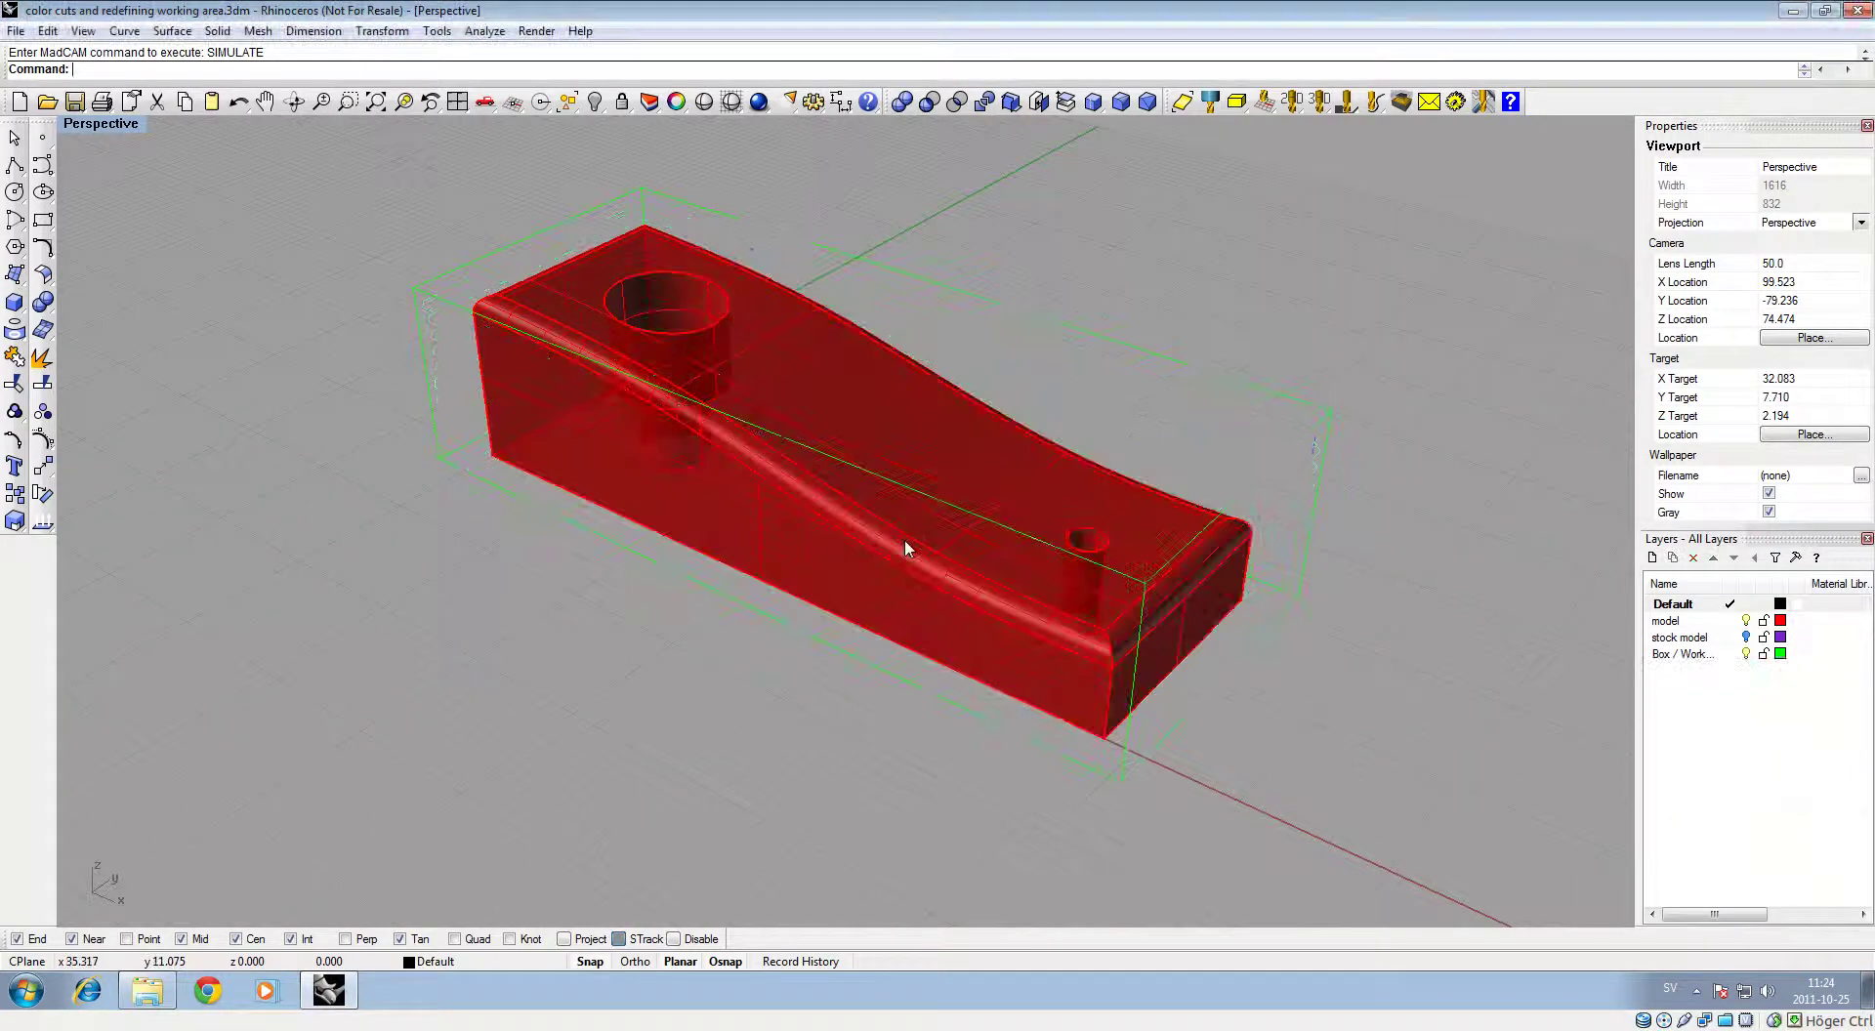
left_click(1237, 102)
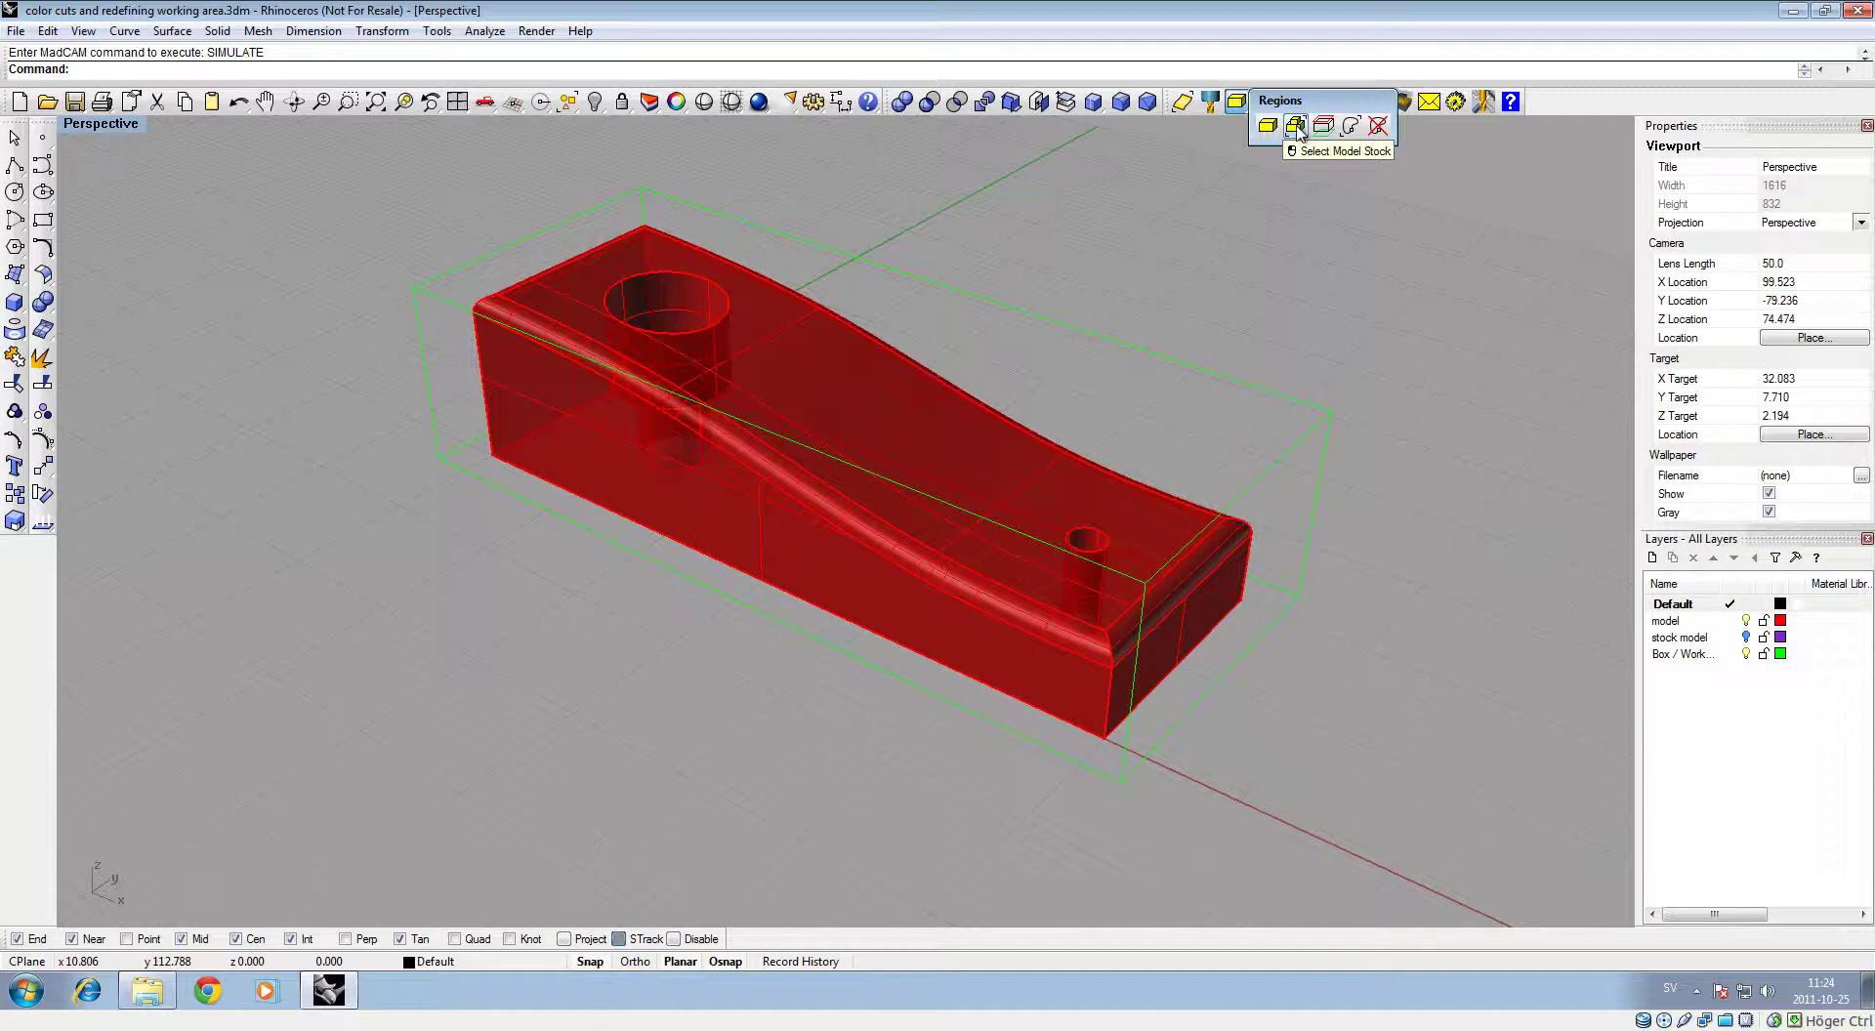
Show the stock model layer and pick the purple curved-top box as madCAM's custom stock
left_click(1297, 127)
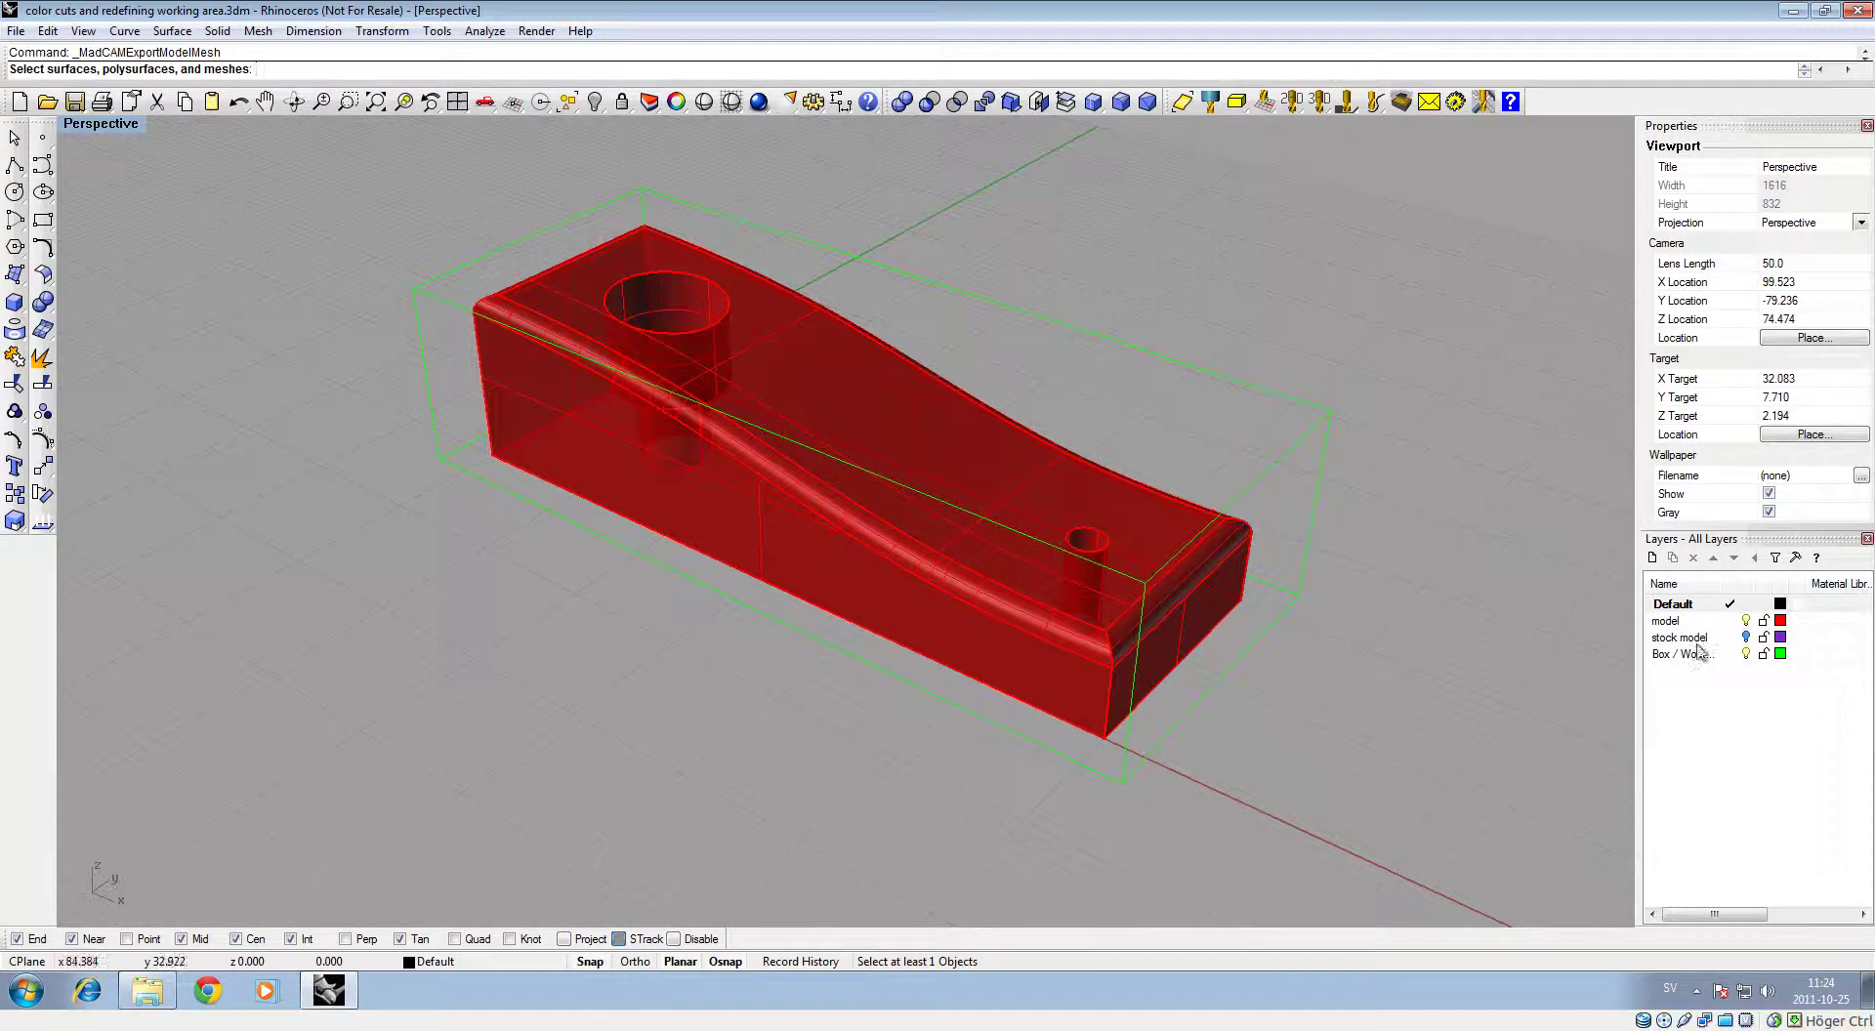
left_click(1746, 637)
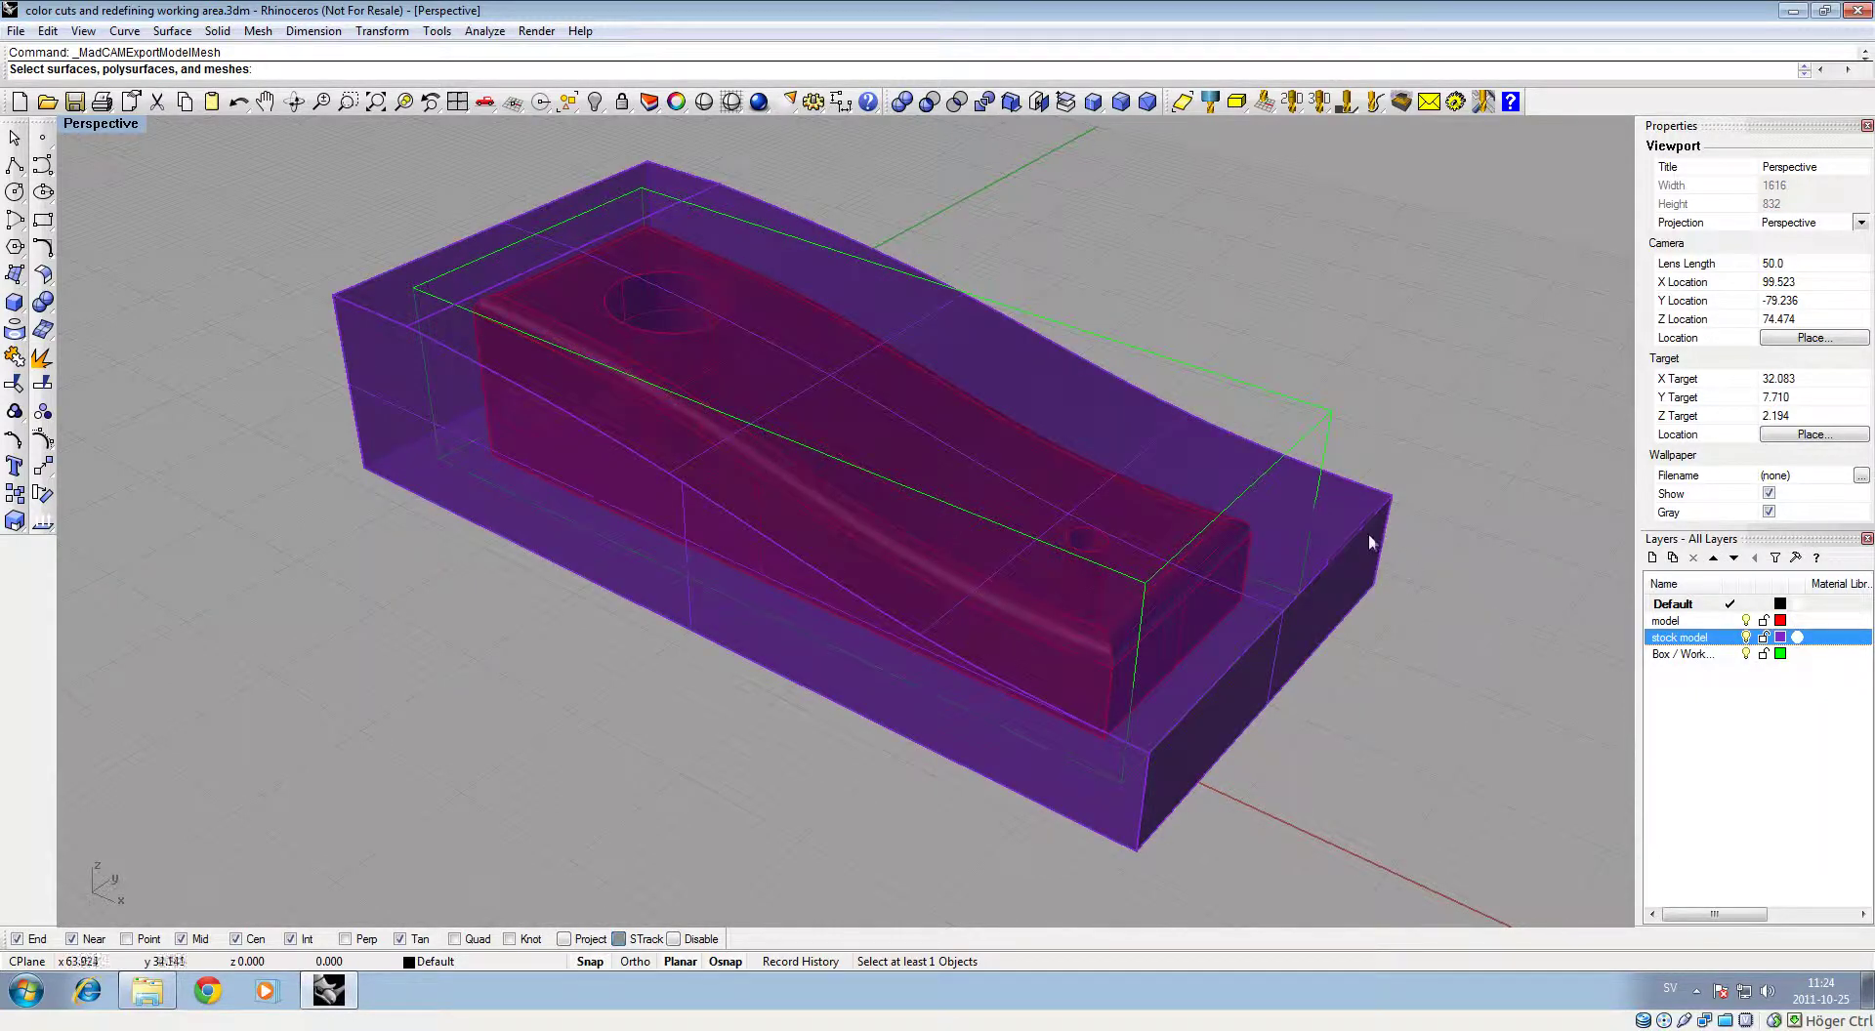
left_click(1368, 536)
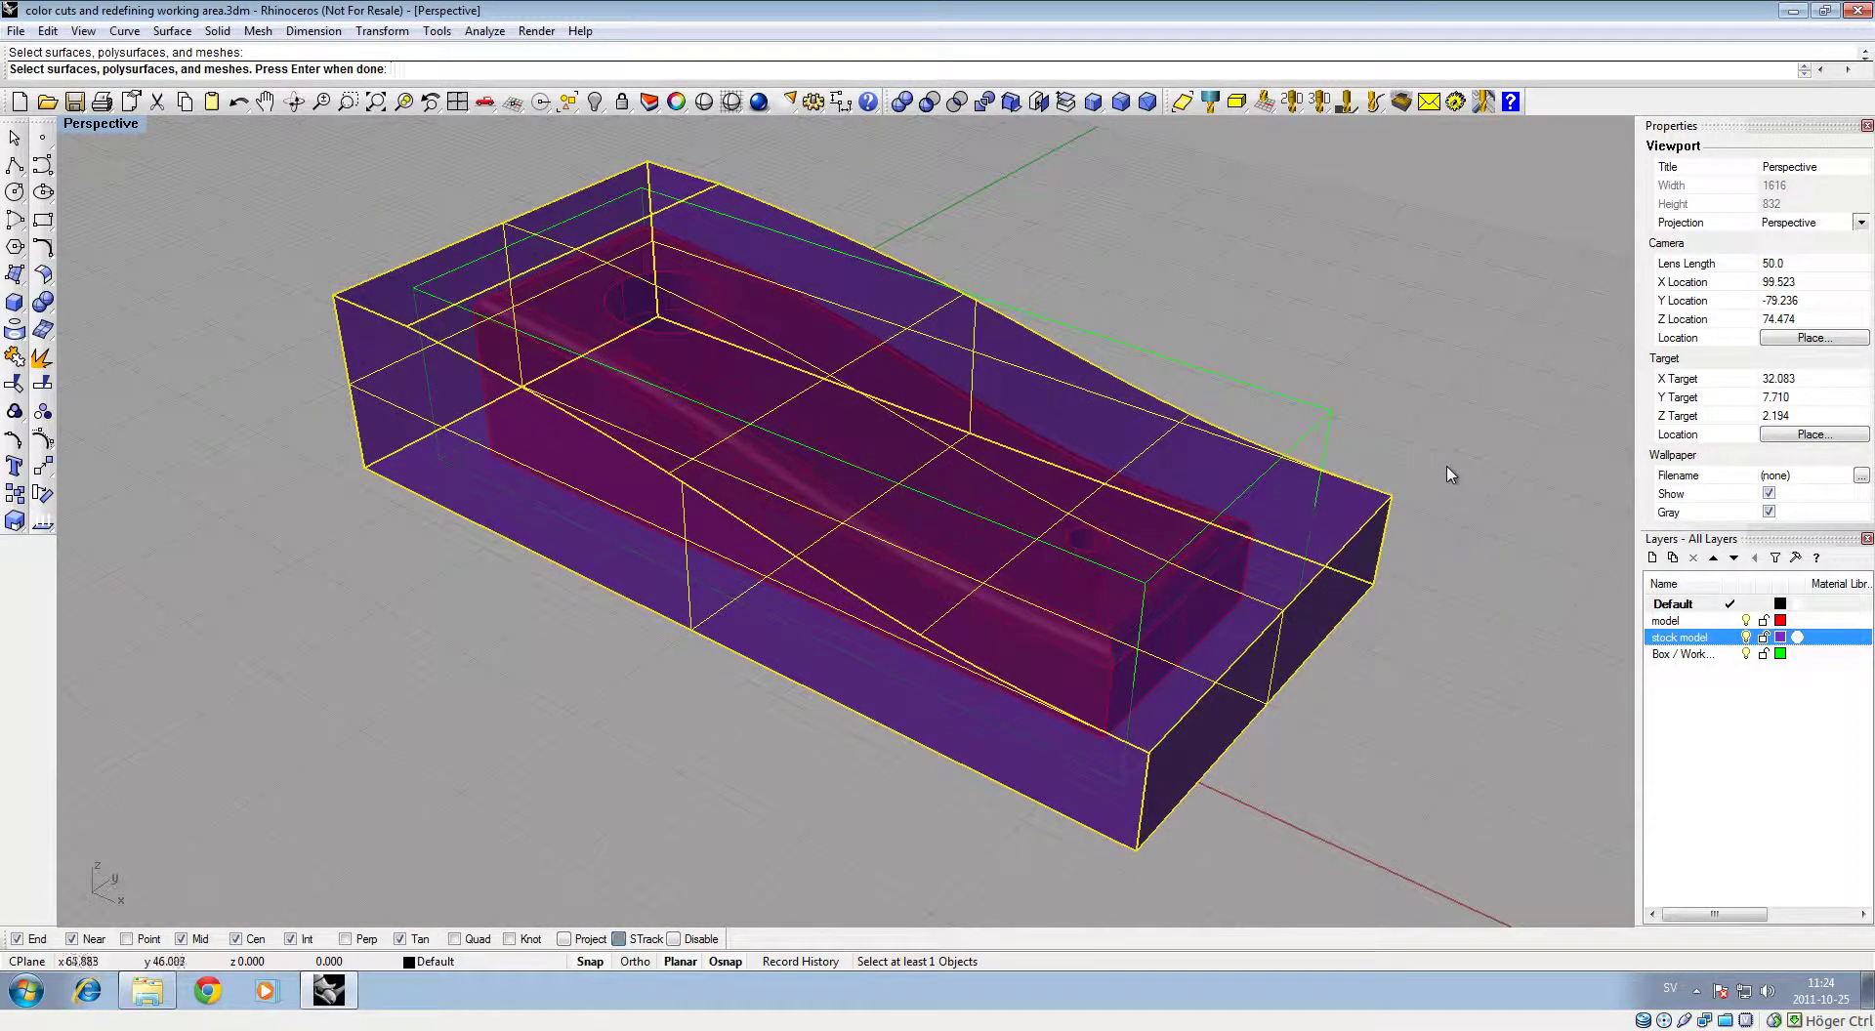
key("Return")
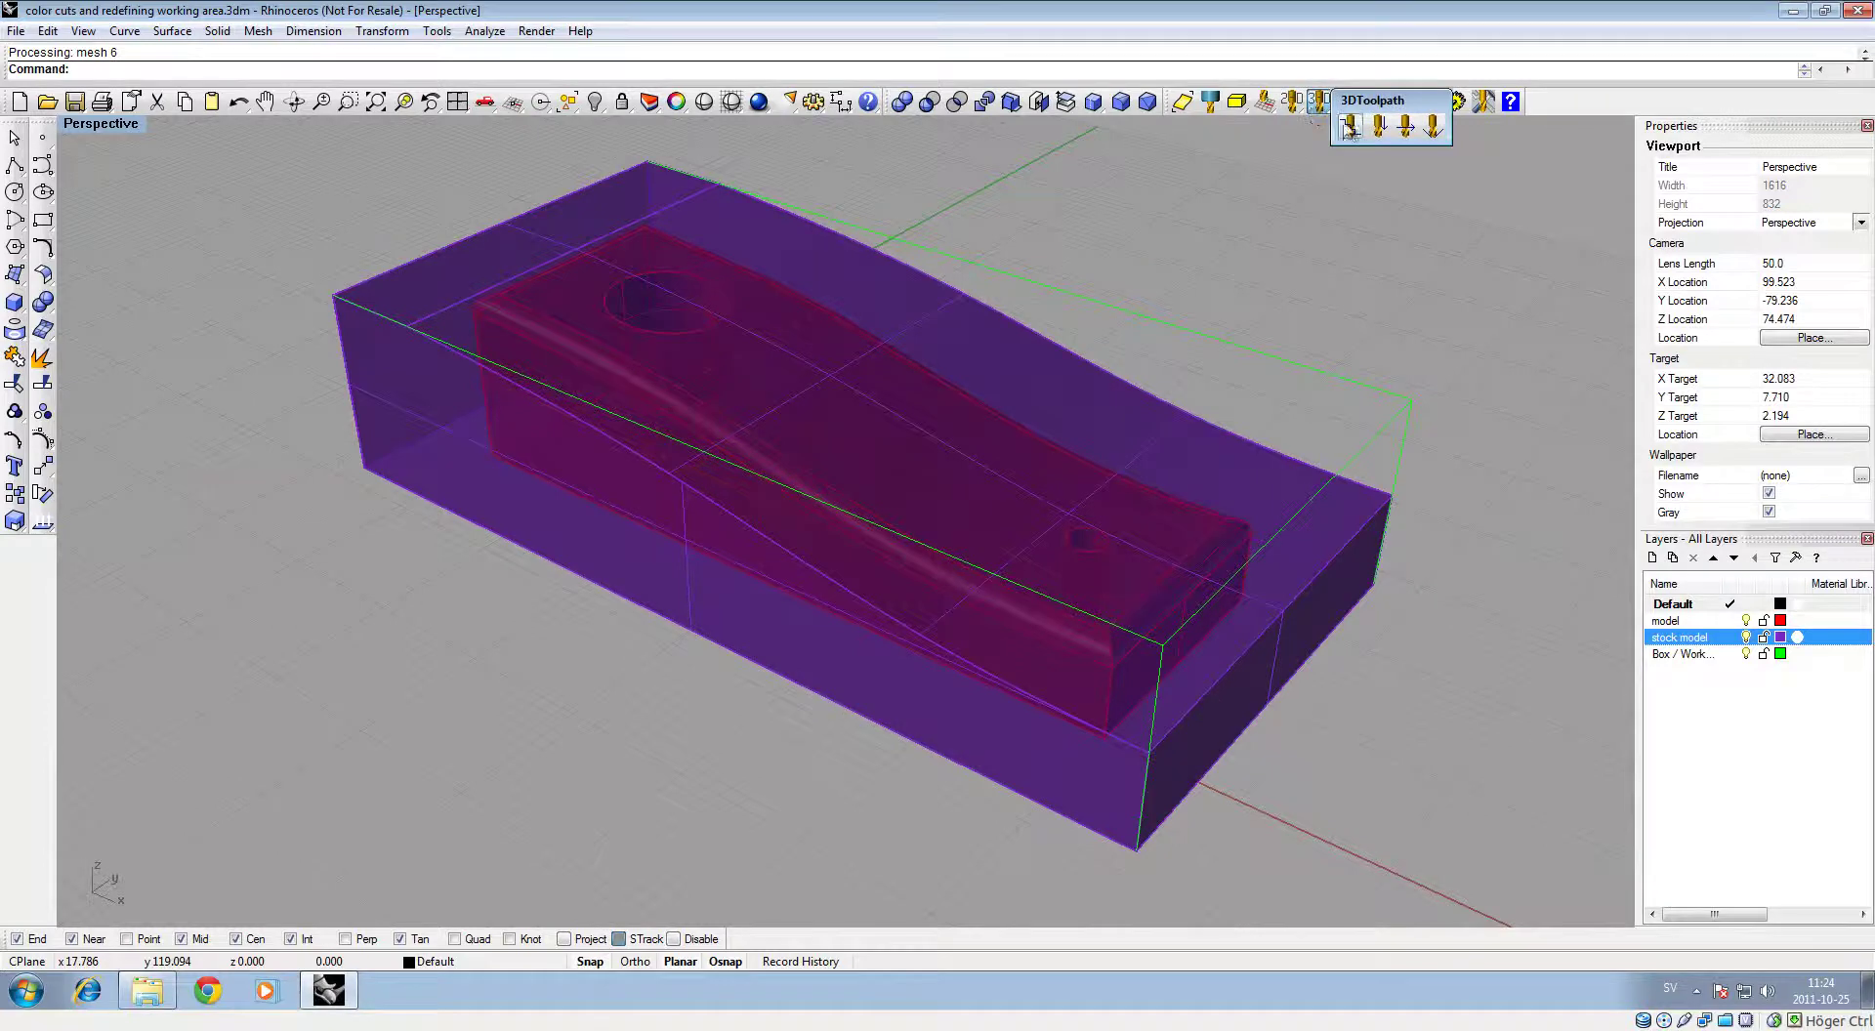
Recompute the FLAT_END_6 roughing toolpaths over the purple stock, undoing an accidental nudge of the part
left_click(1343, 107)
left_click(861, 626)
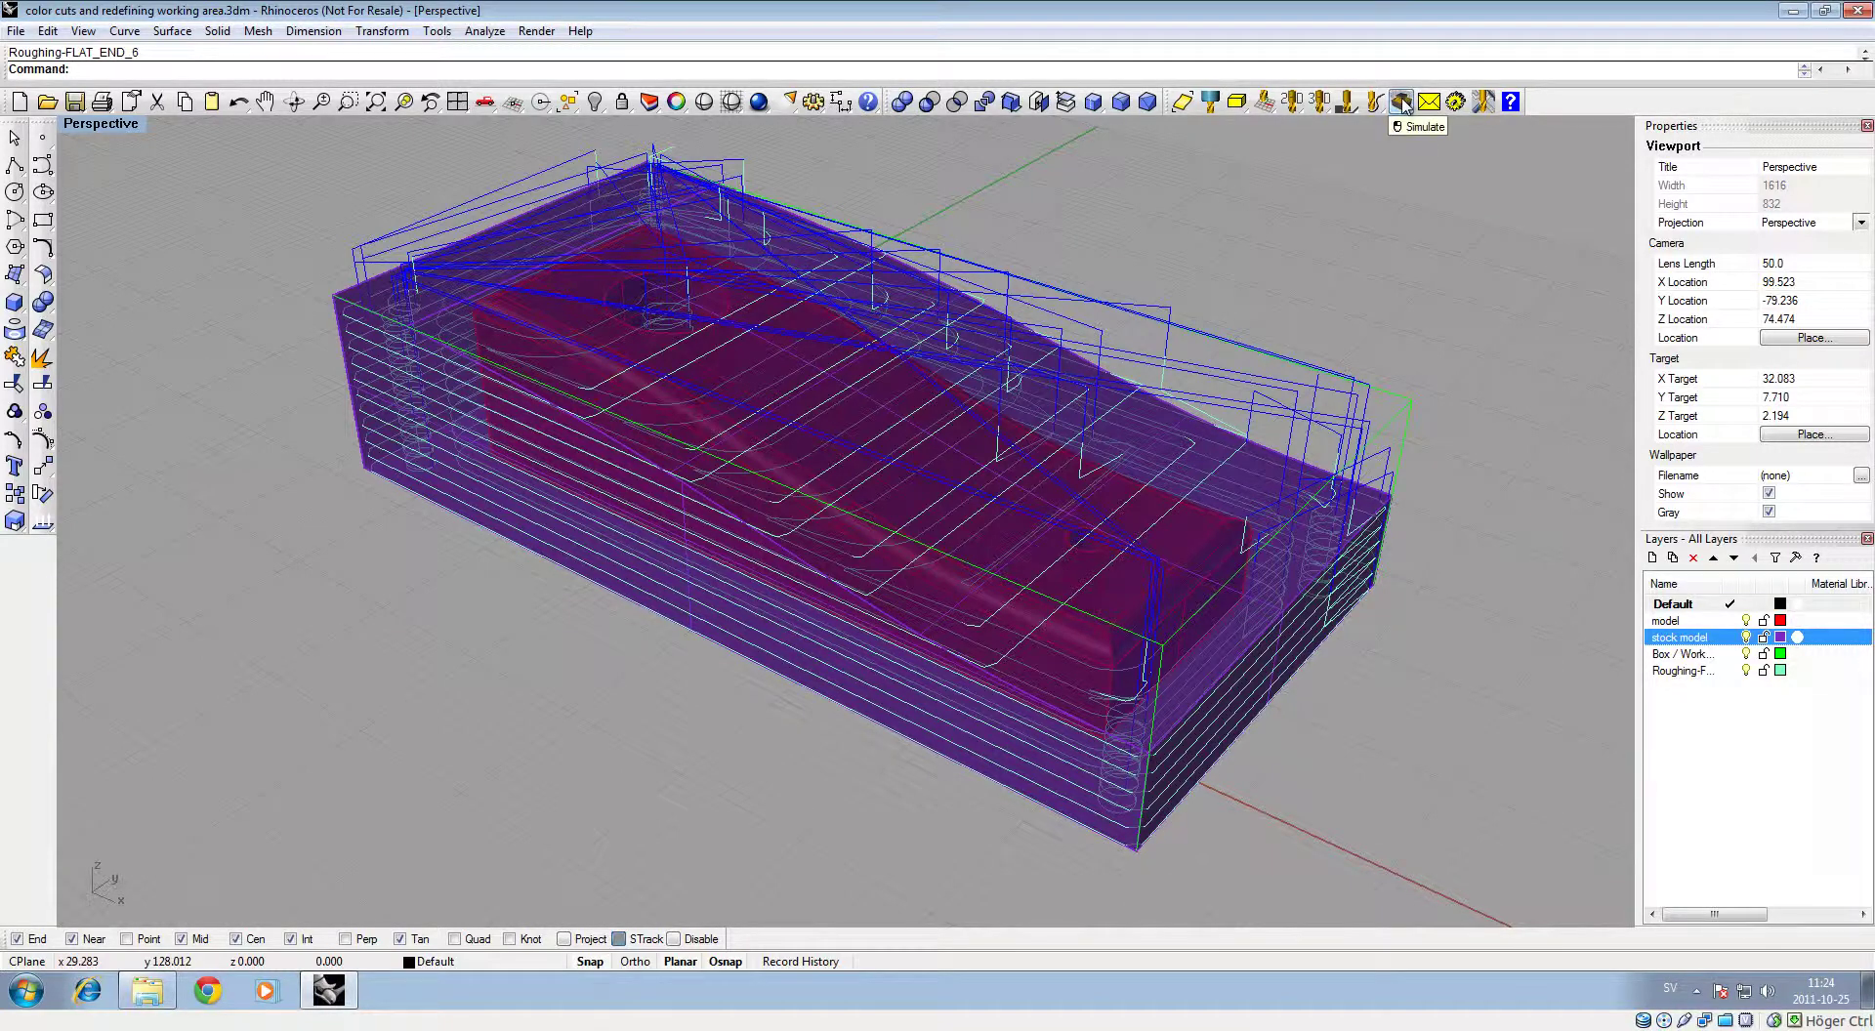
left_click(799, 542)
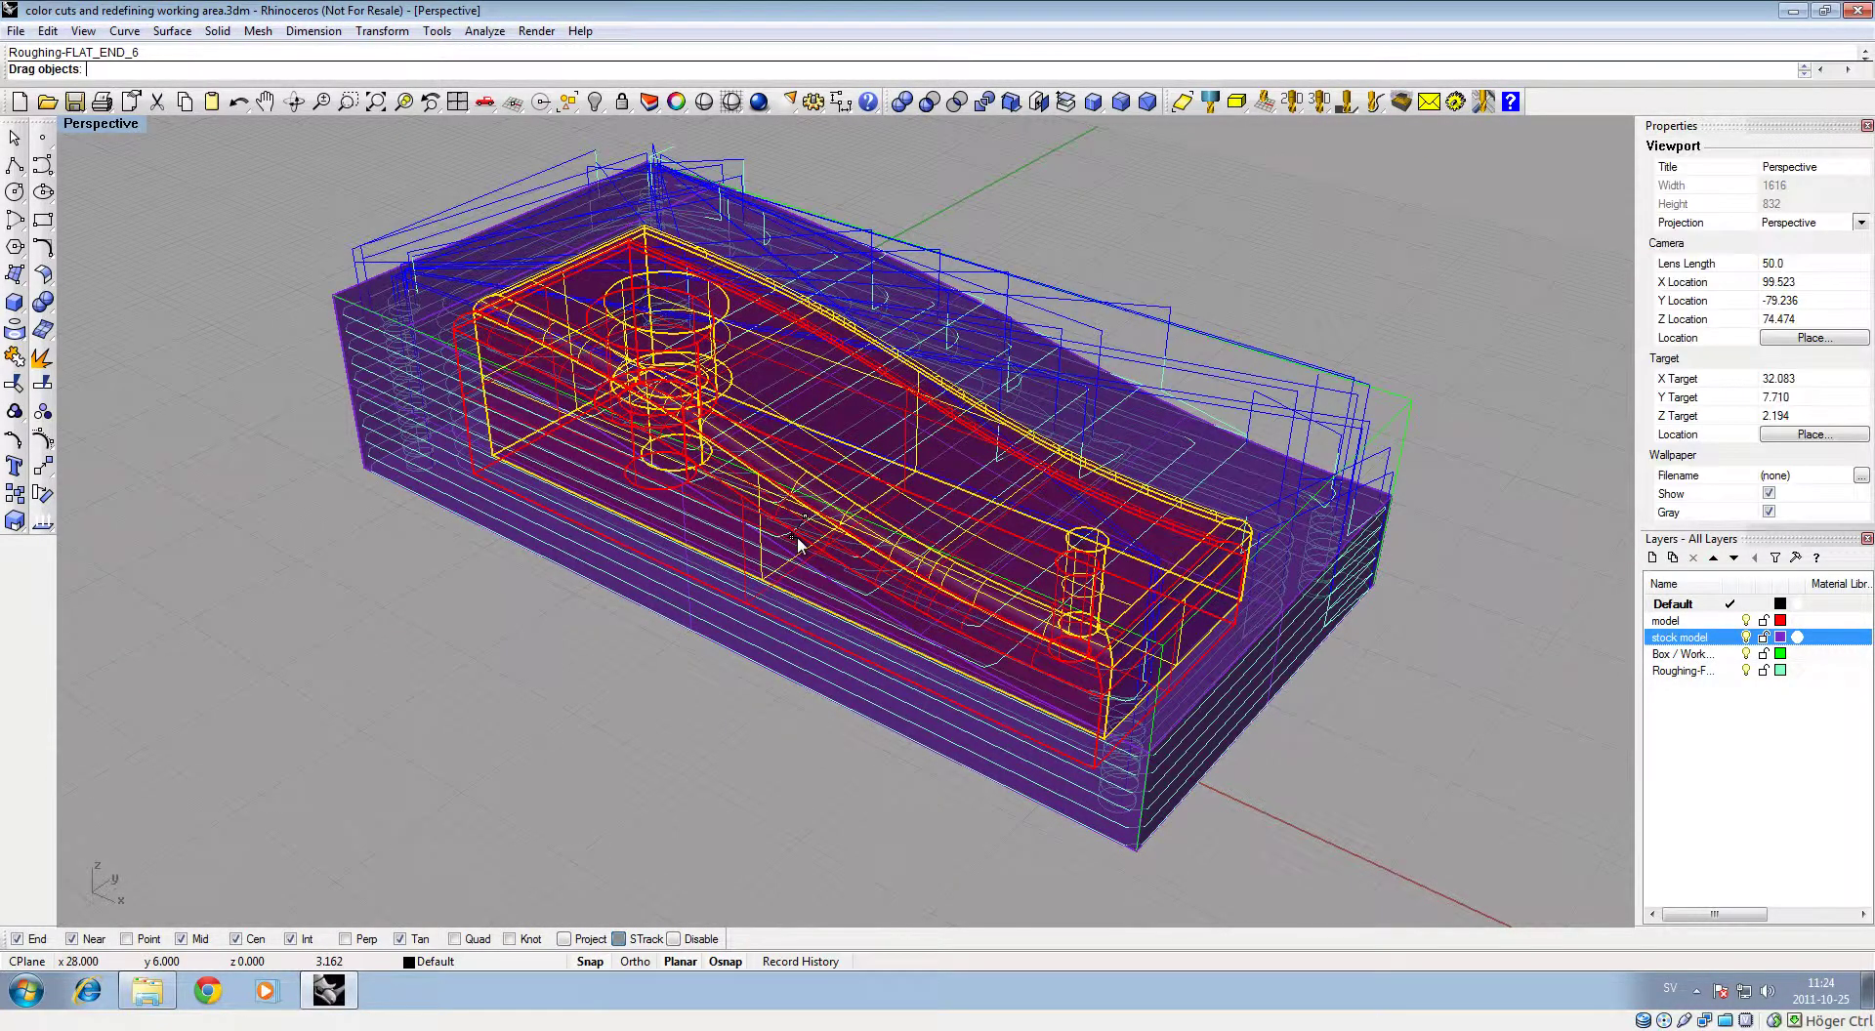
left_click_drag(798, 542, 796, 533)
key("ctrl+z")
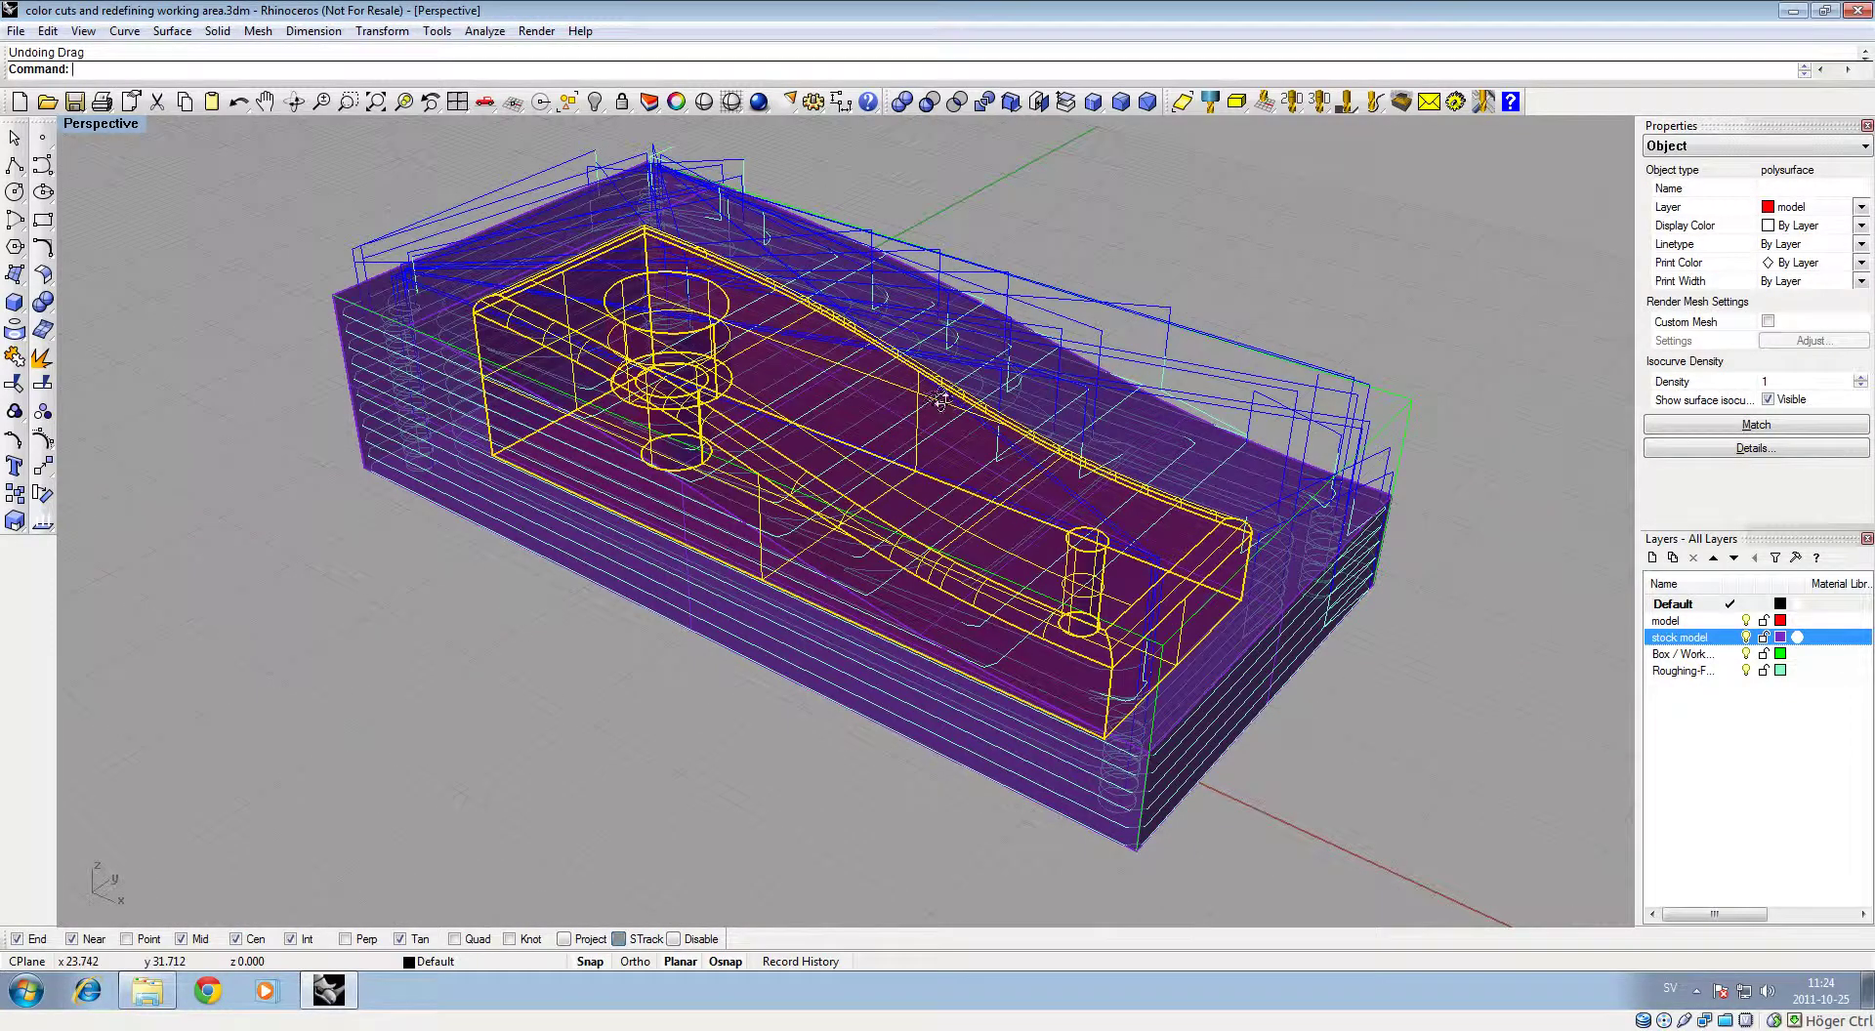
right_click_drag(927, 403, 906, 477)
key("Escape")
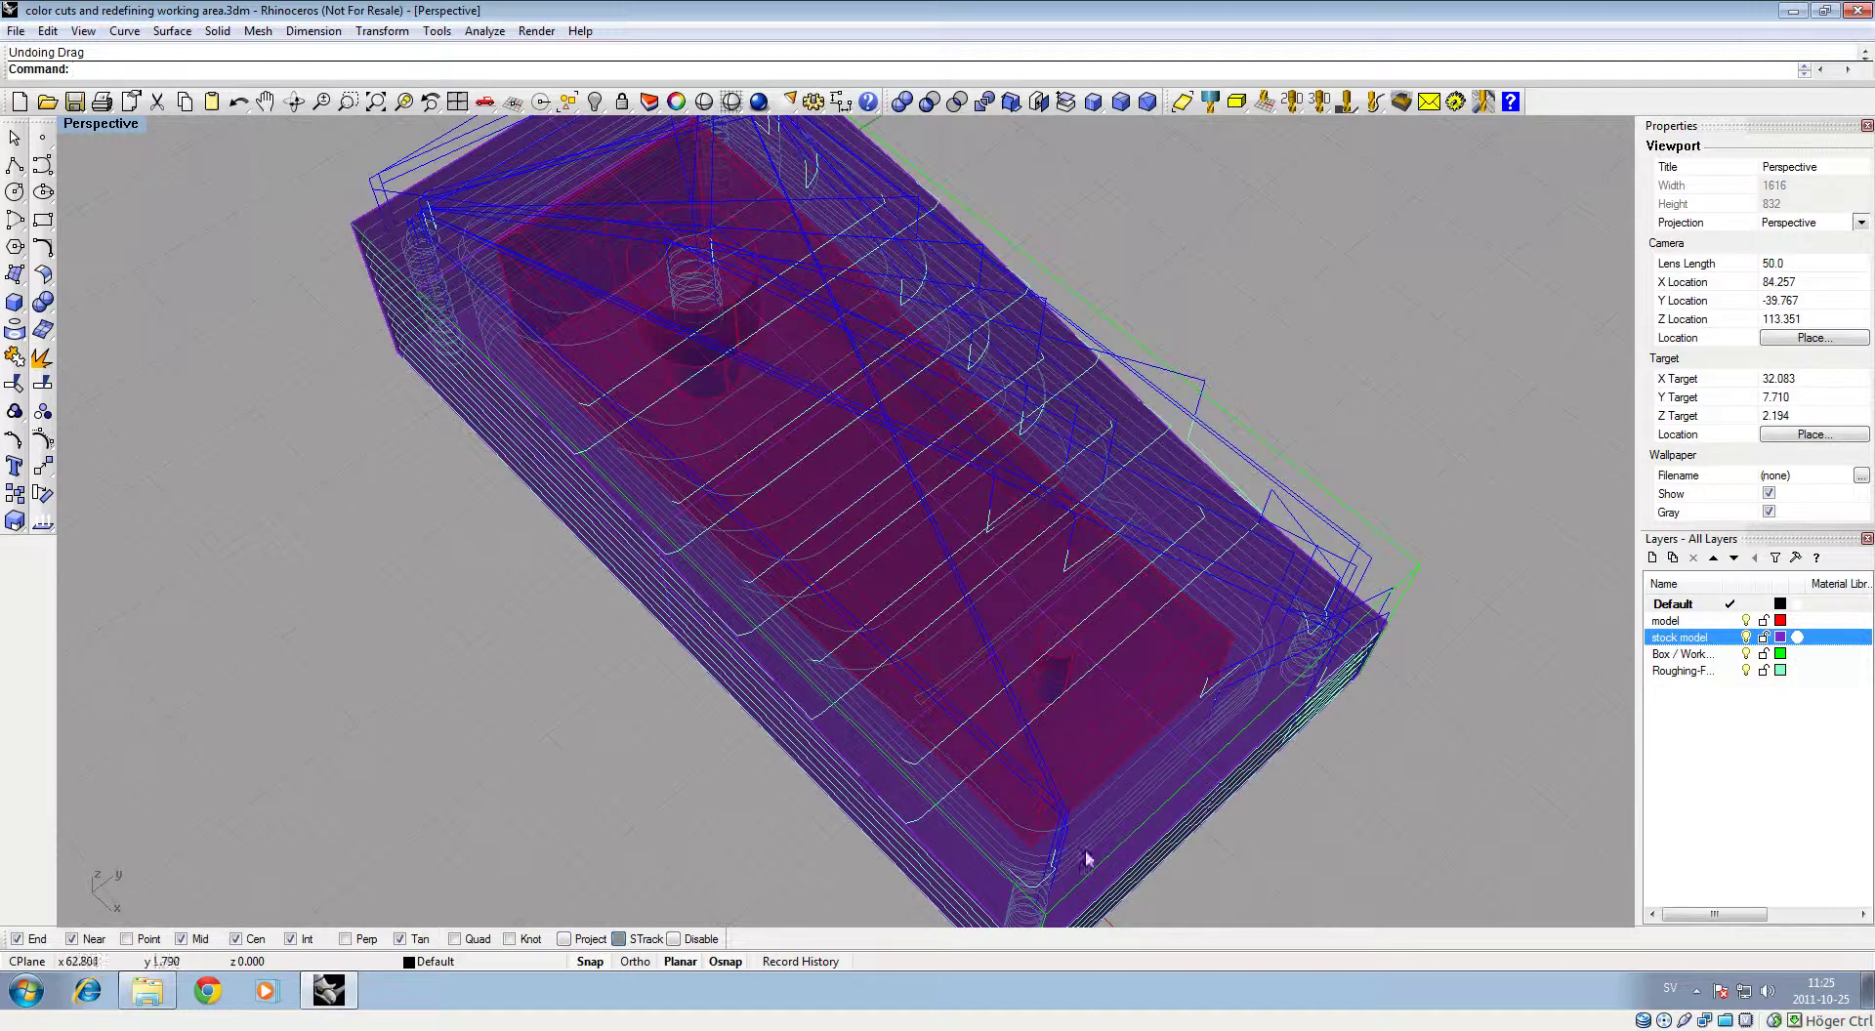
right_click_drag(1342, 561, 1362, 340)
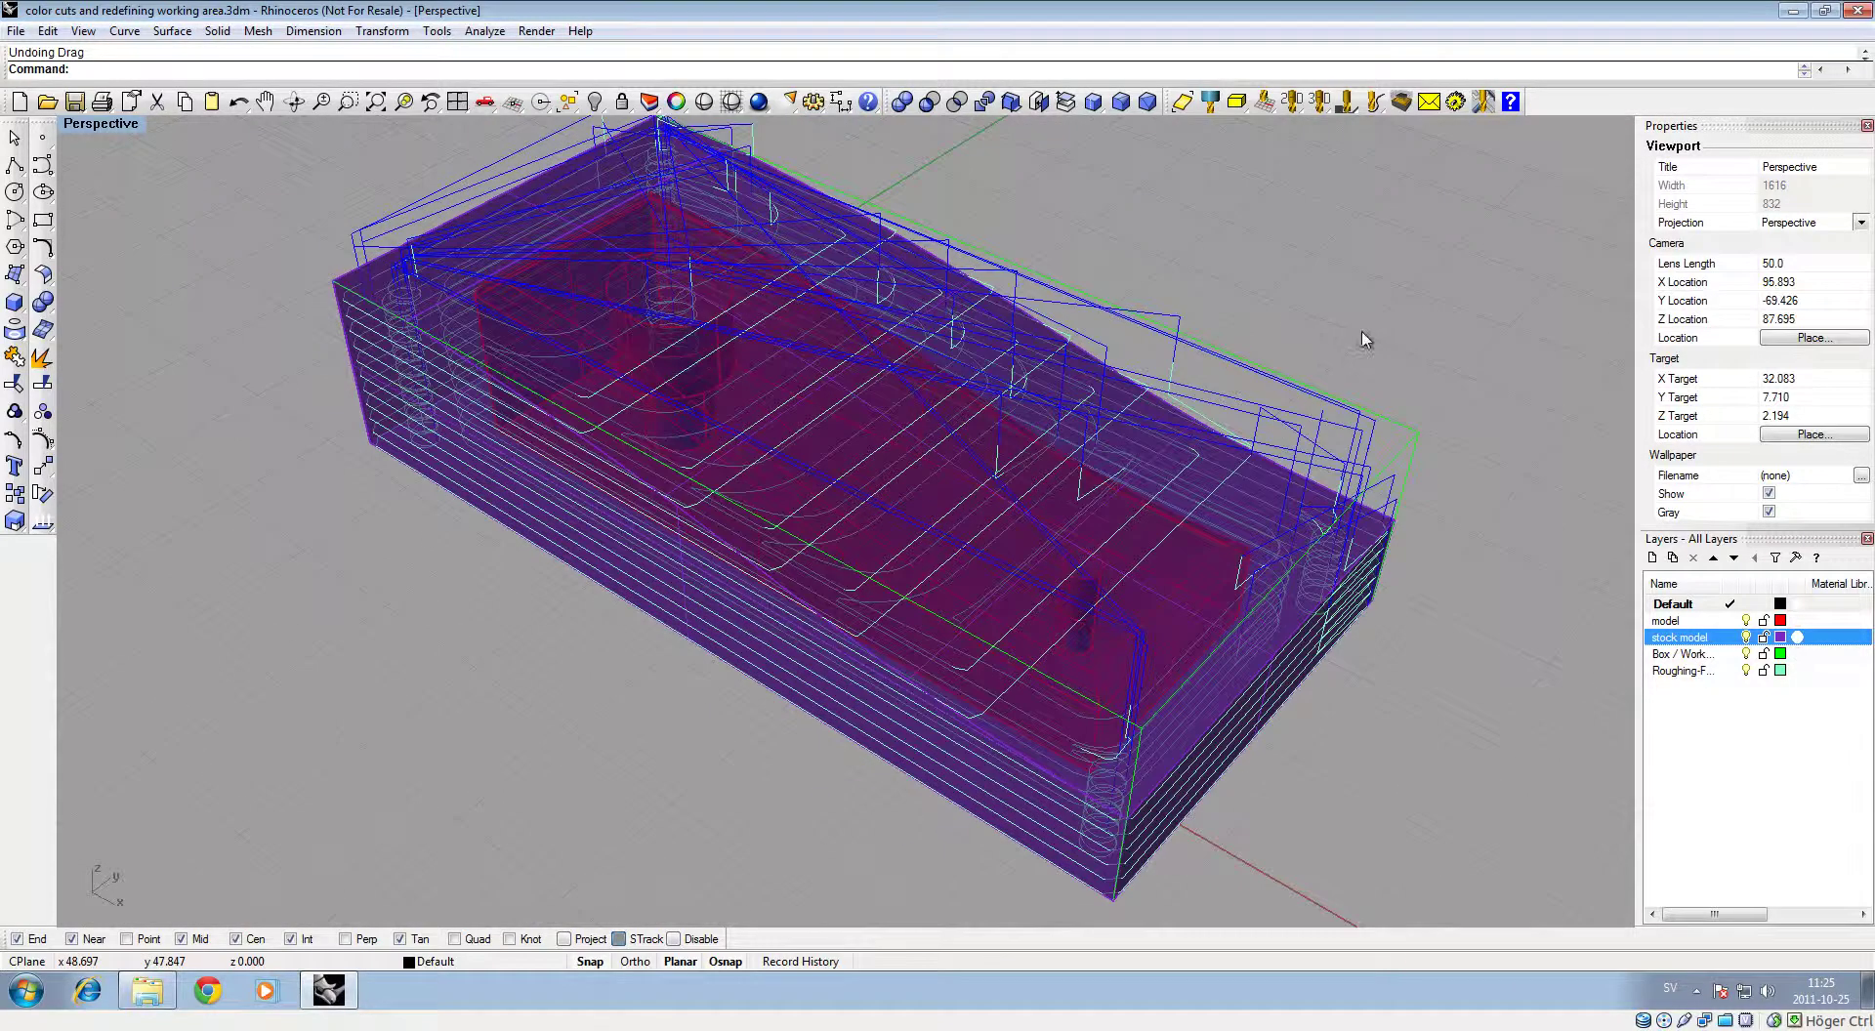
left_click(1400, 101)
left_click(872, 313)
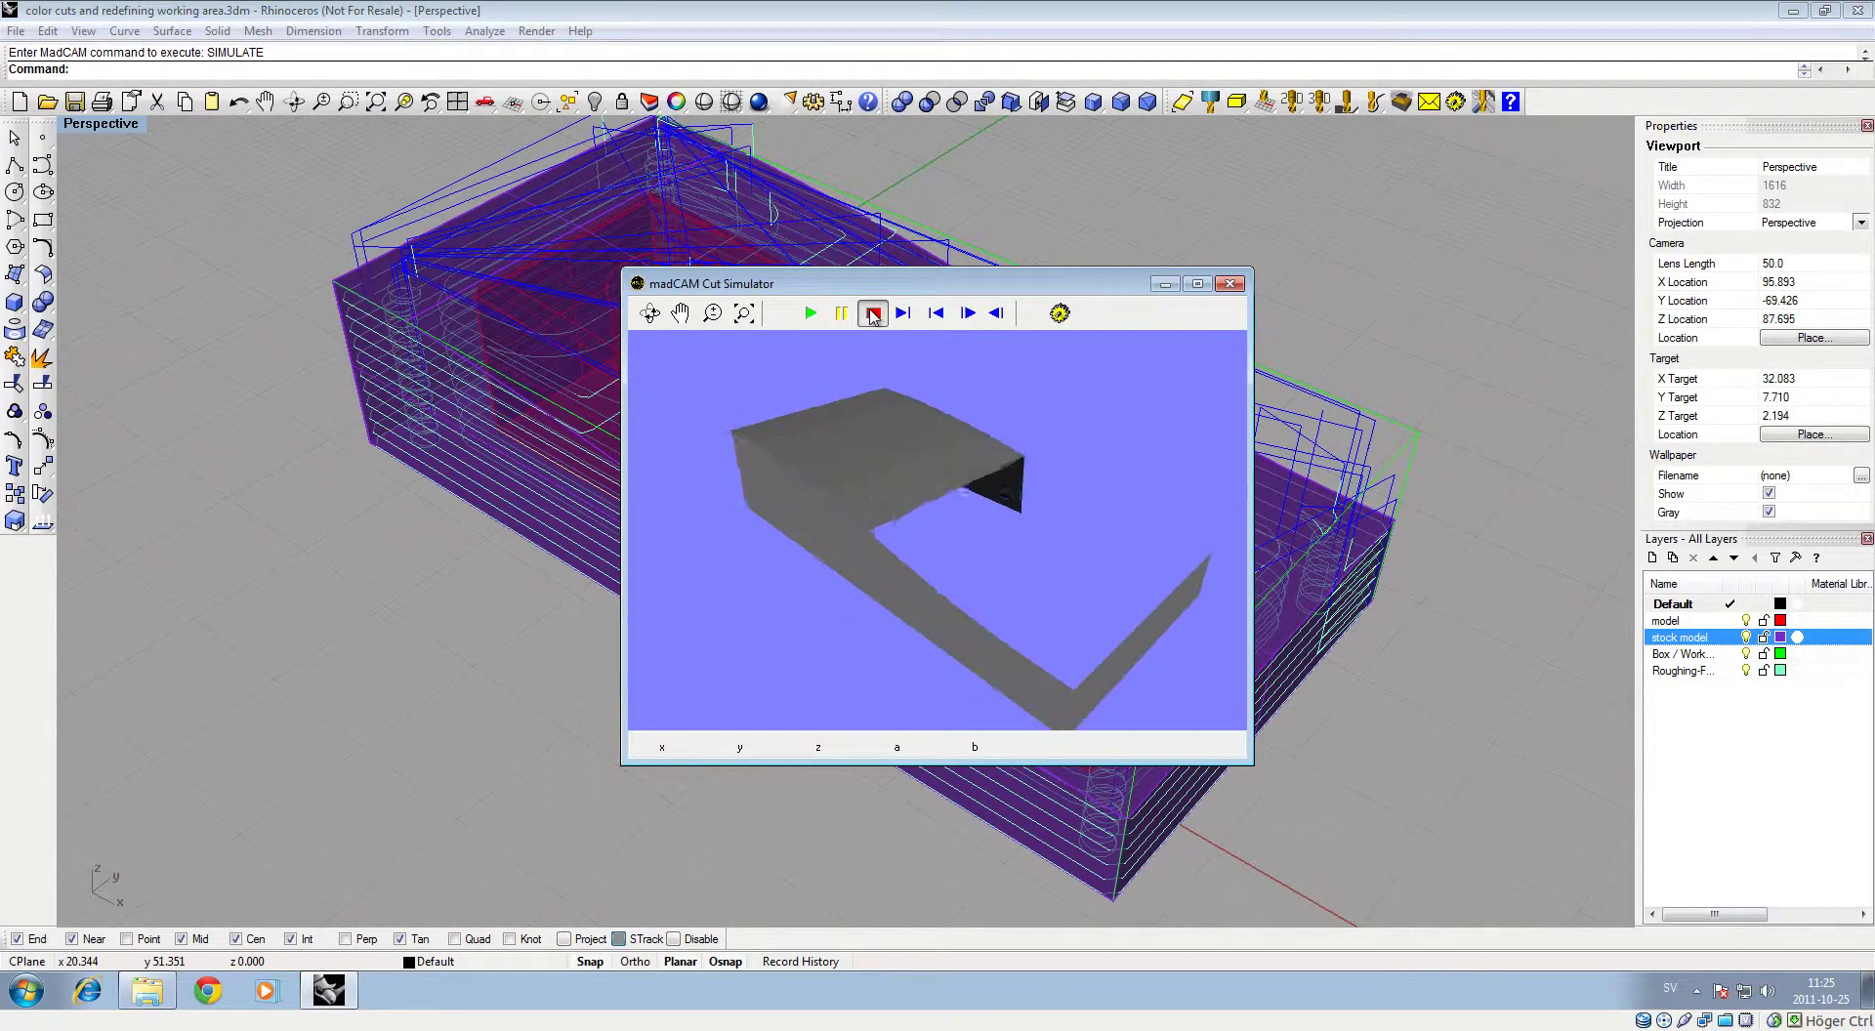
left_click(902, 313)
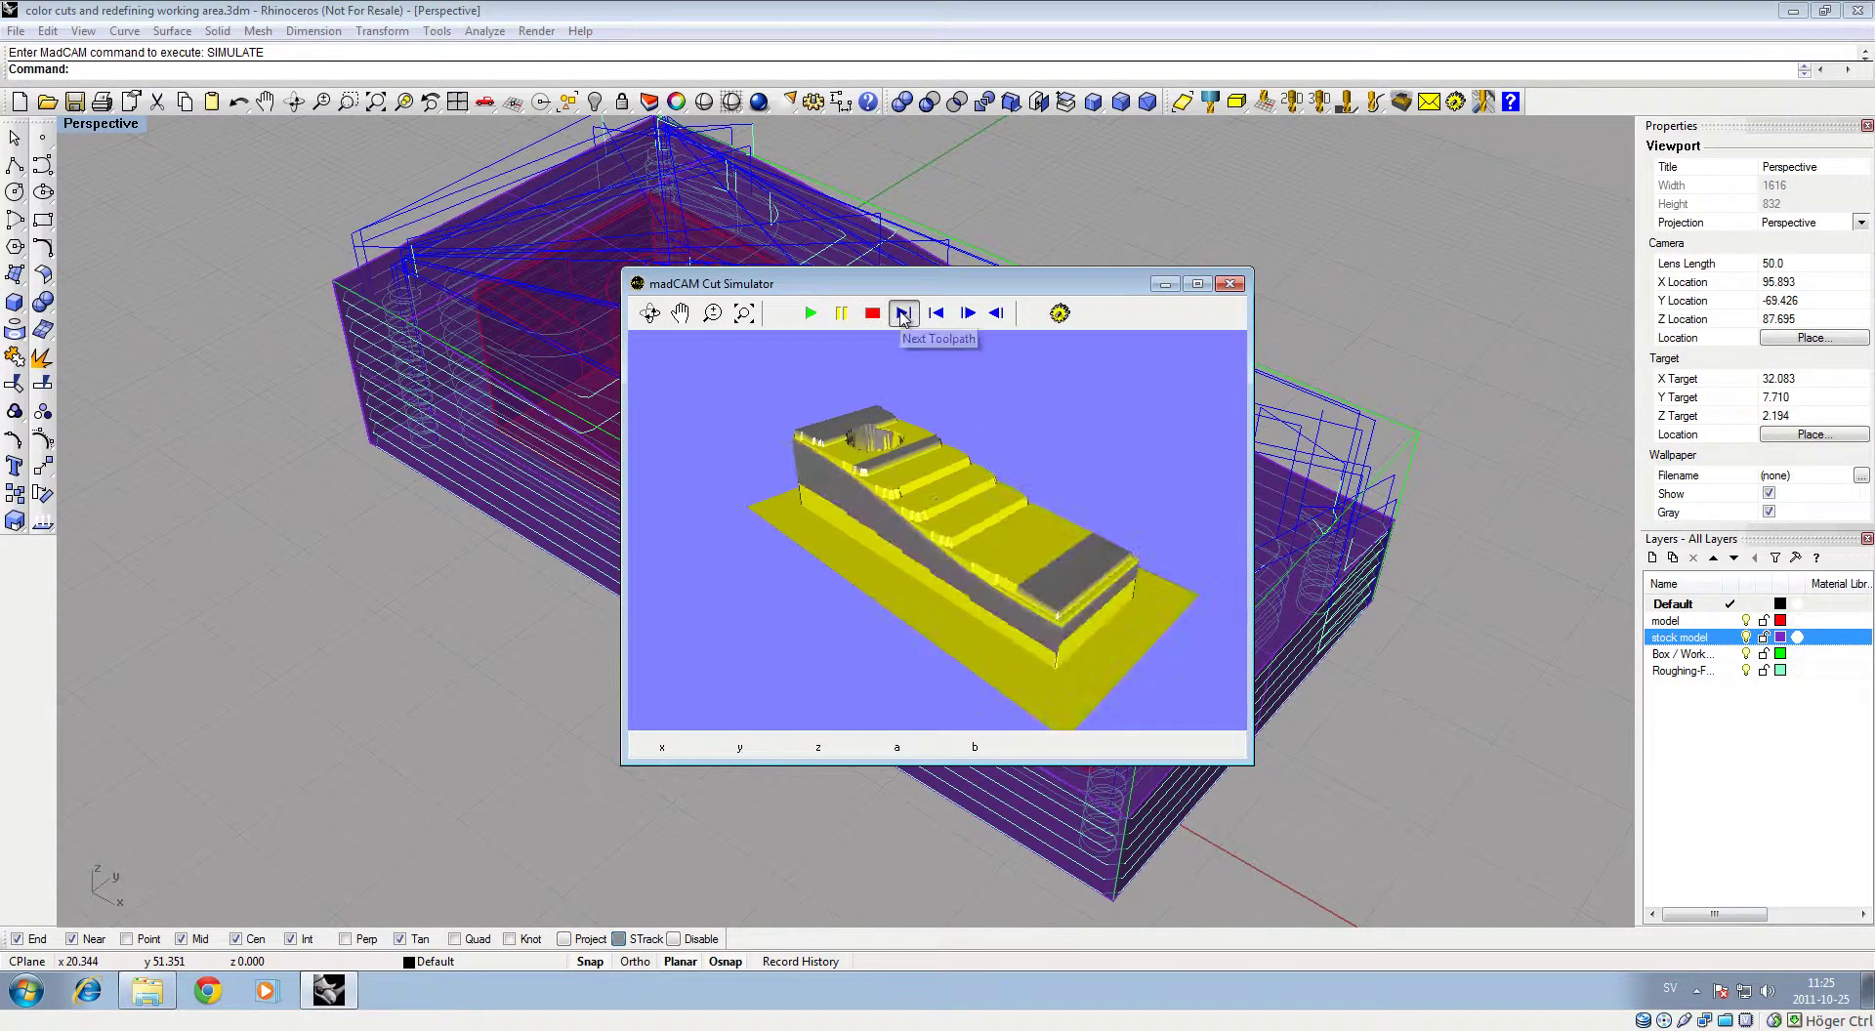
left_click(1229, 284)
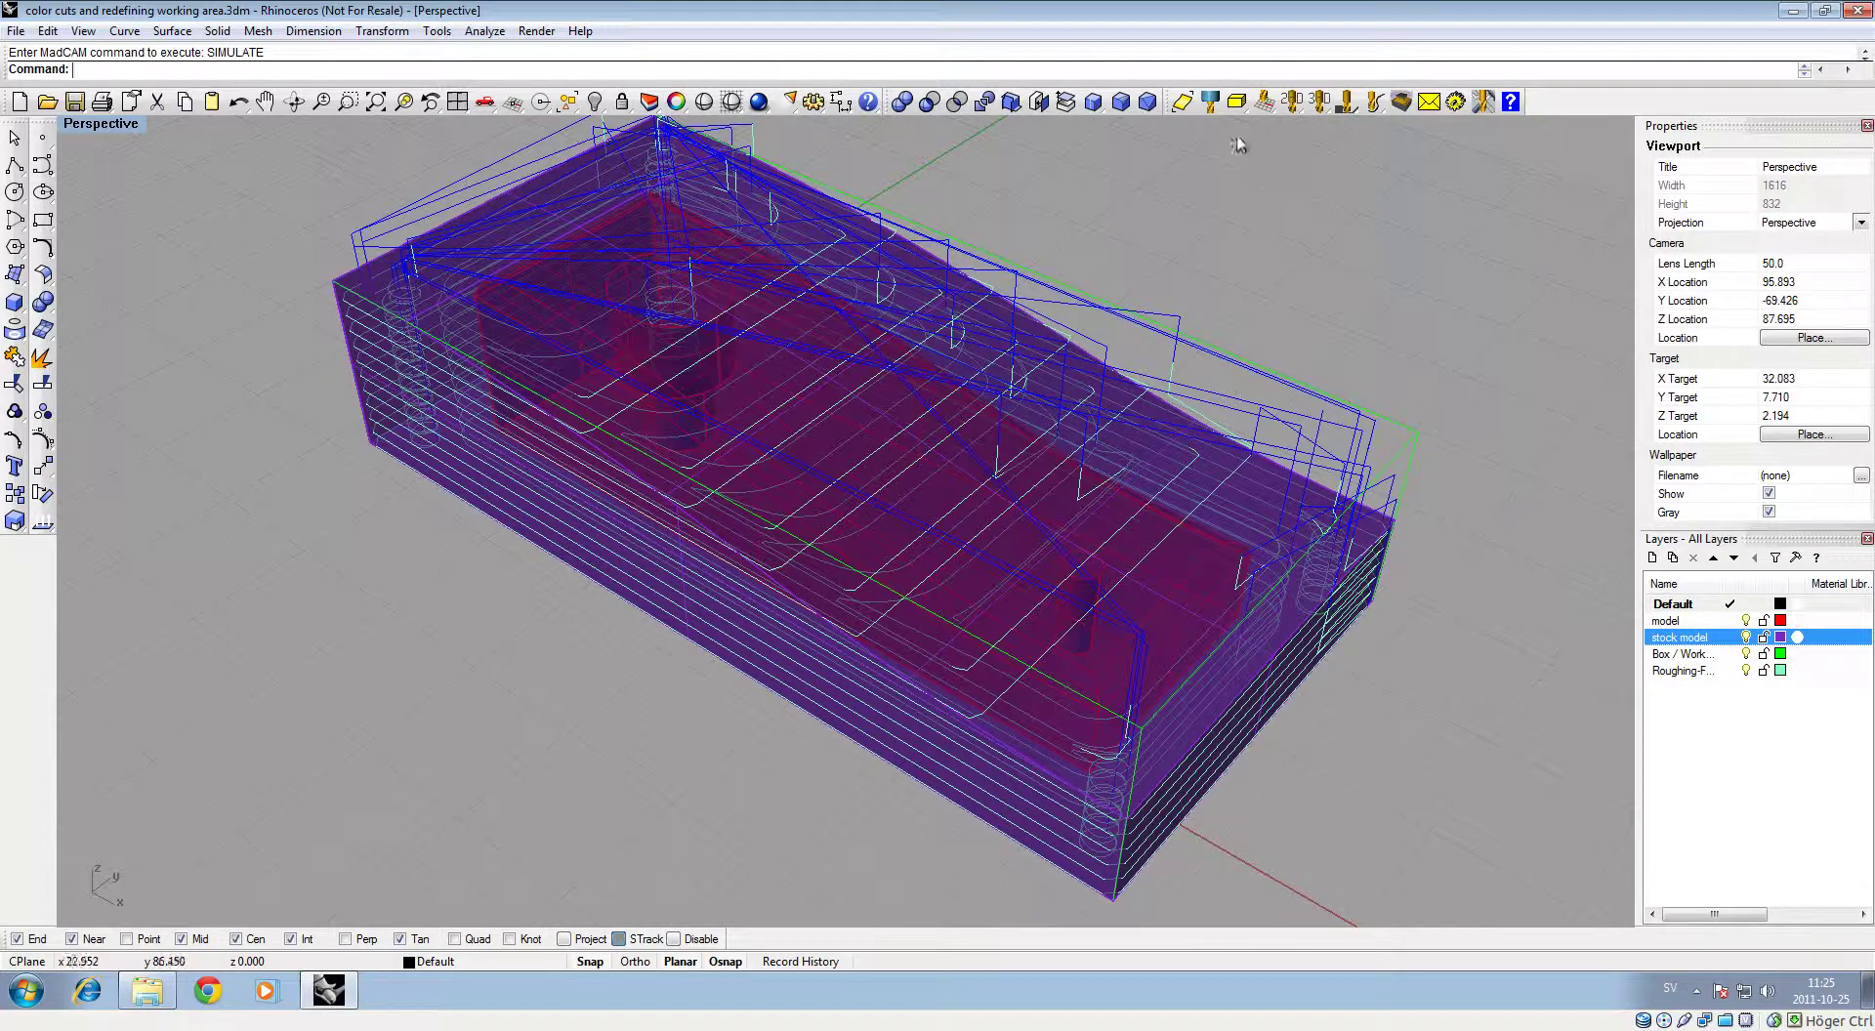
Switch the active cutter from FLAT_END_6 to the 6 mm ball-end BALL_END_6 with aqua cut colour
left_click(1210, 104)
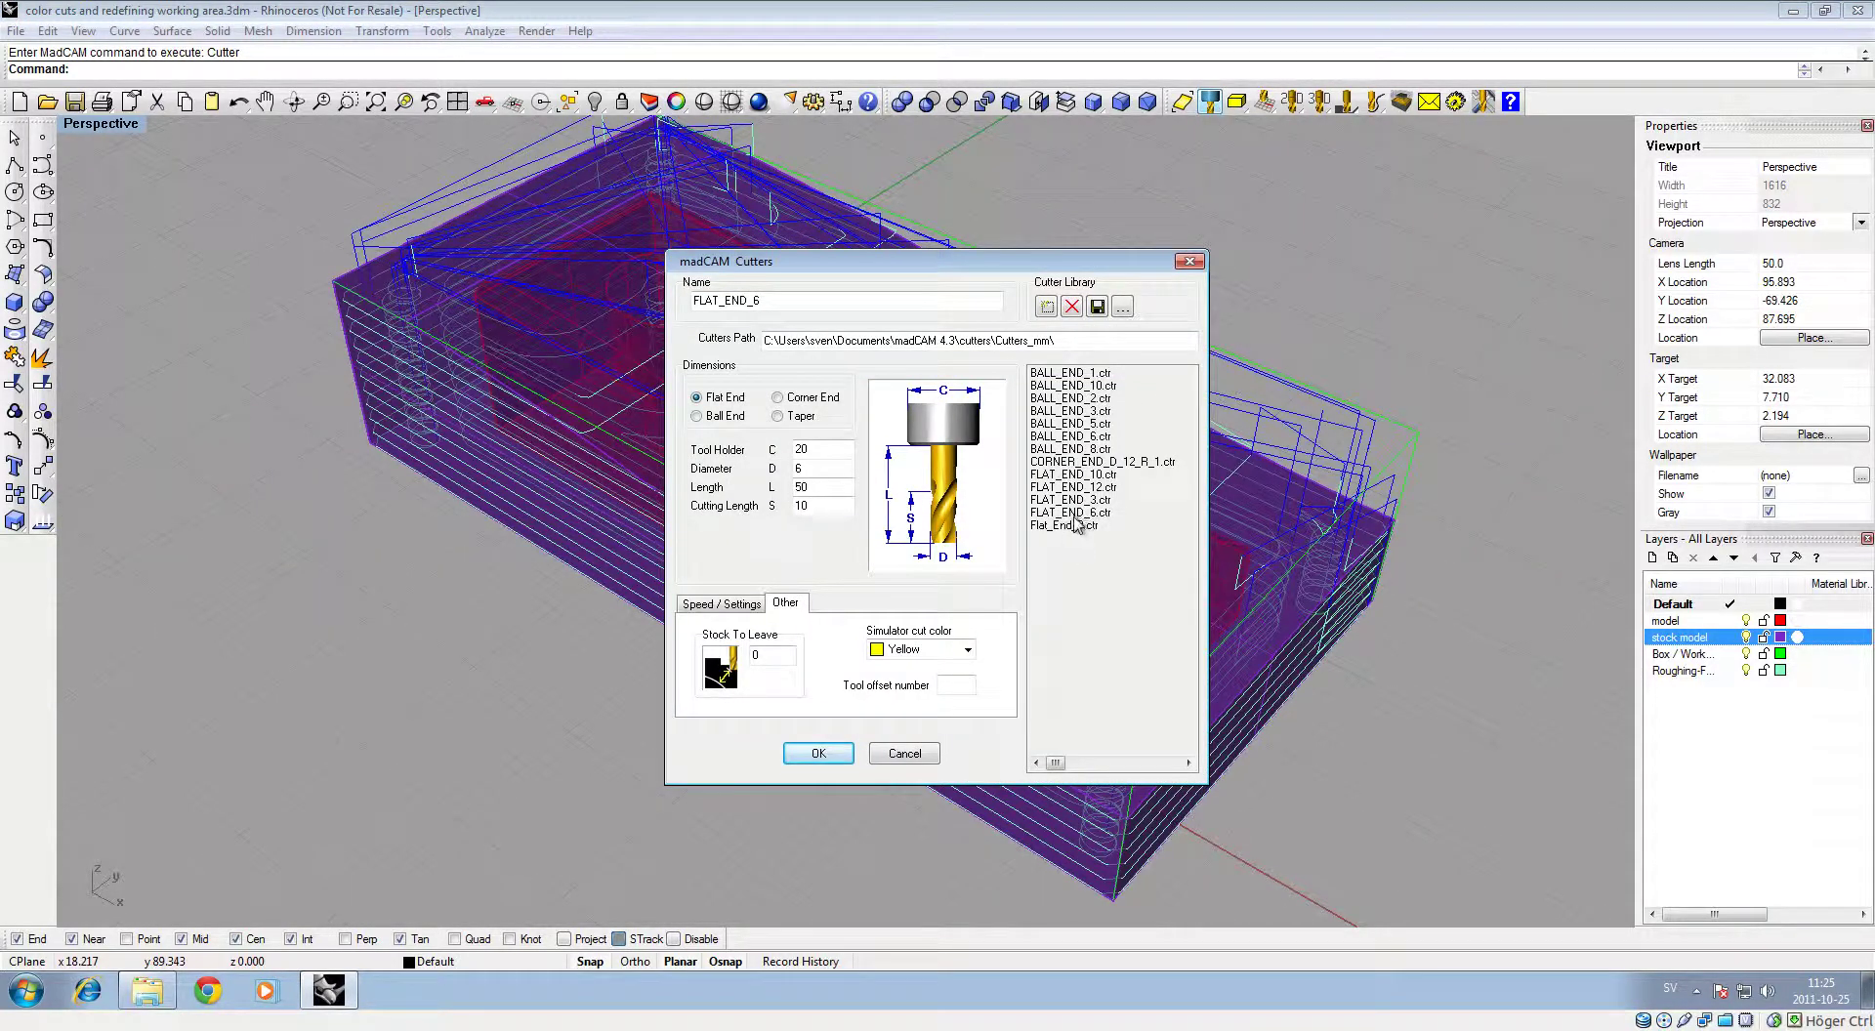
left_click(1074, 515)
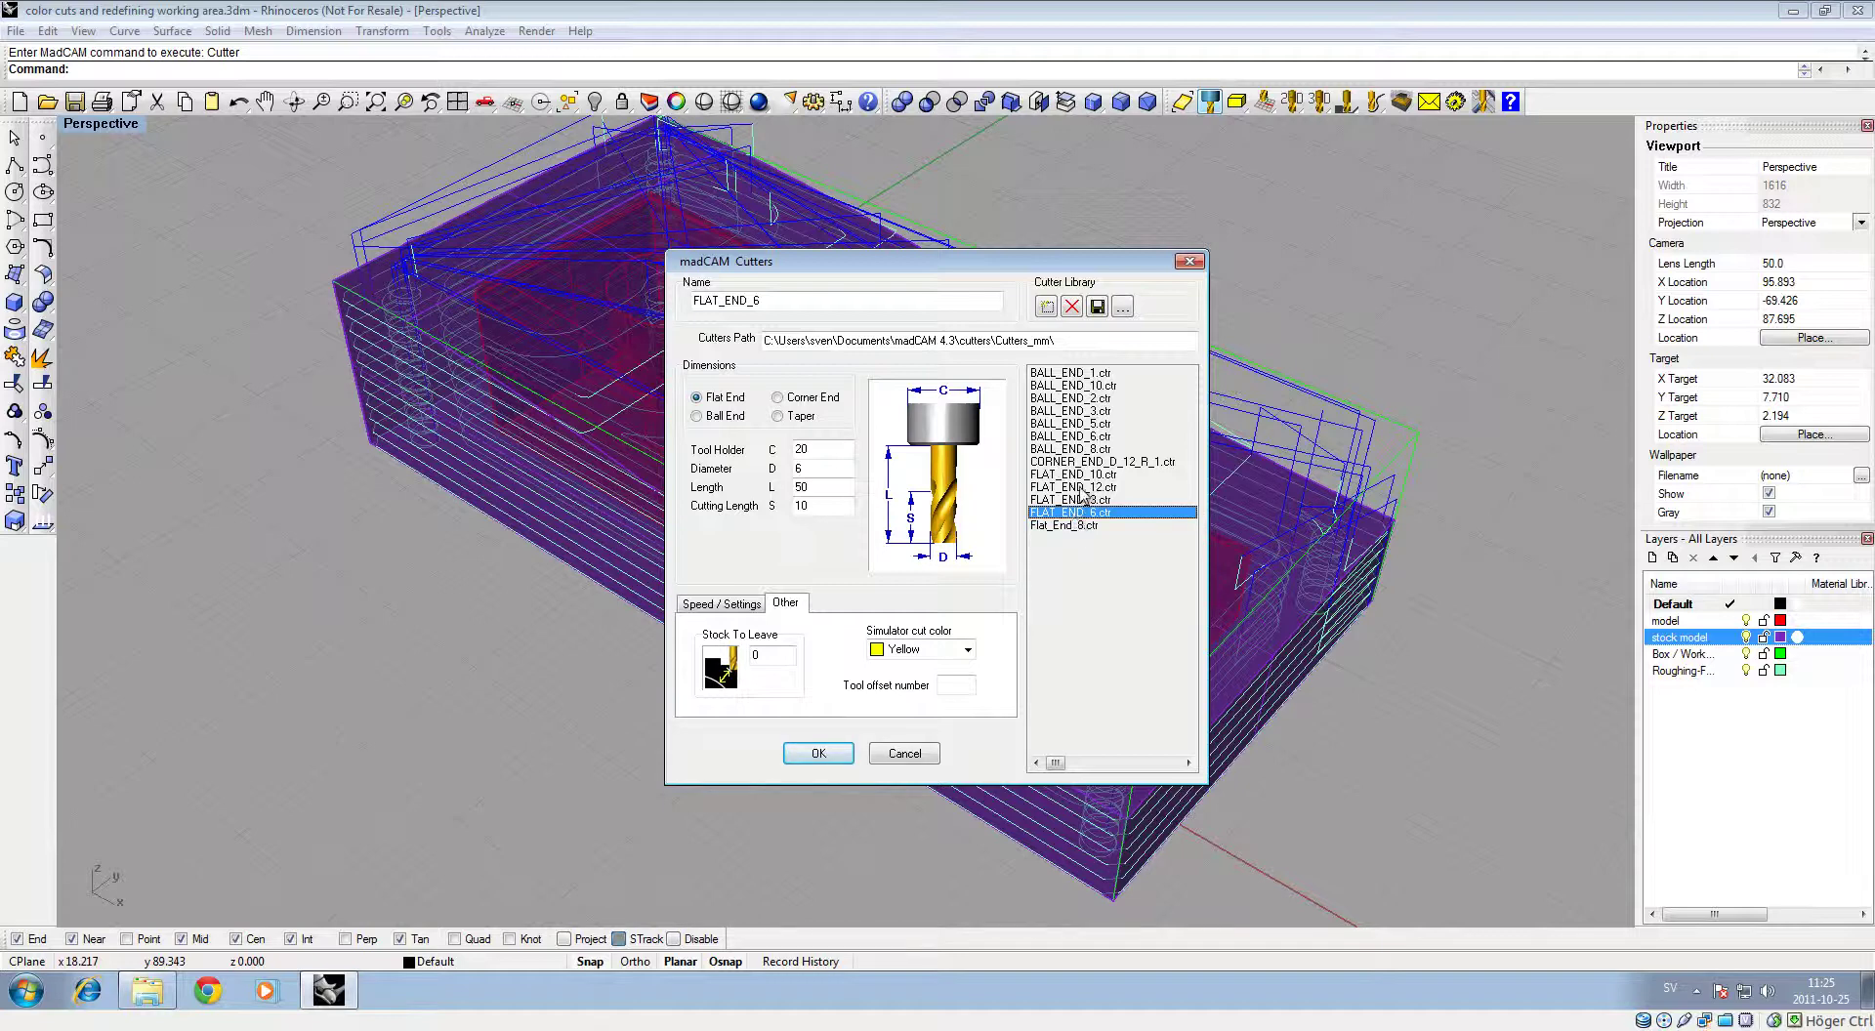
left_click(1077, 436)
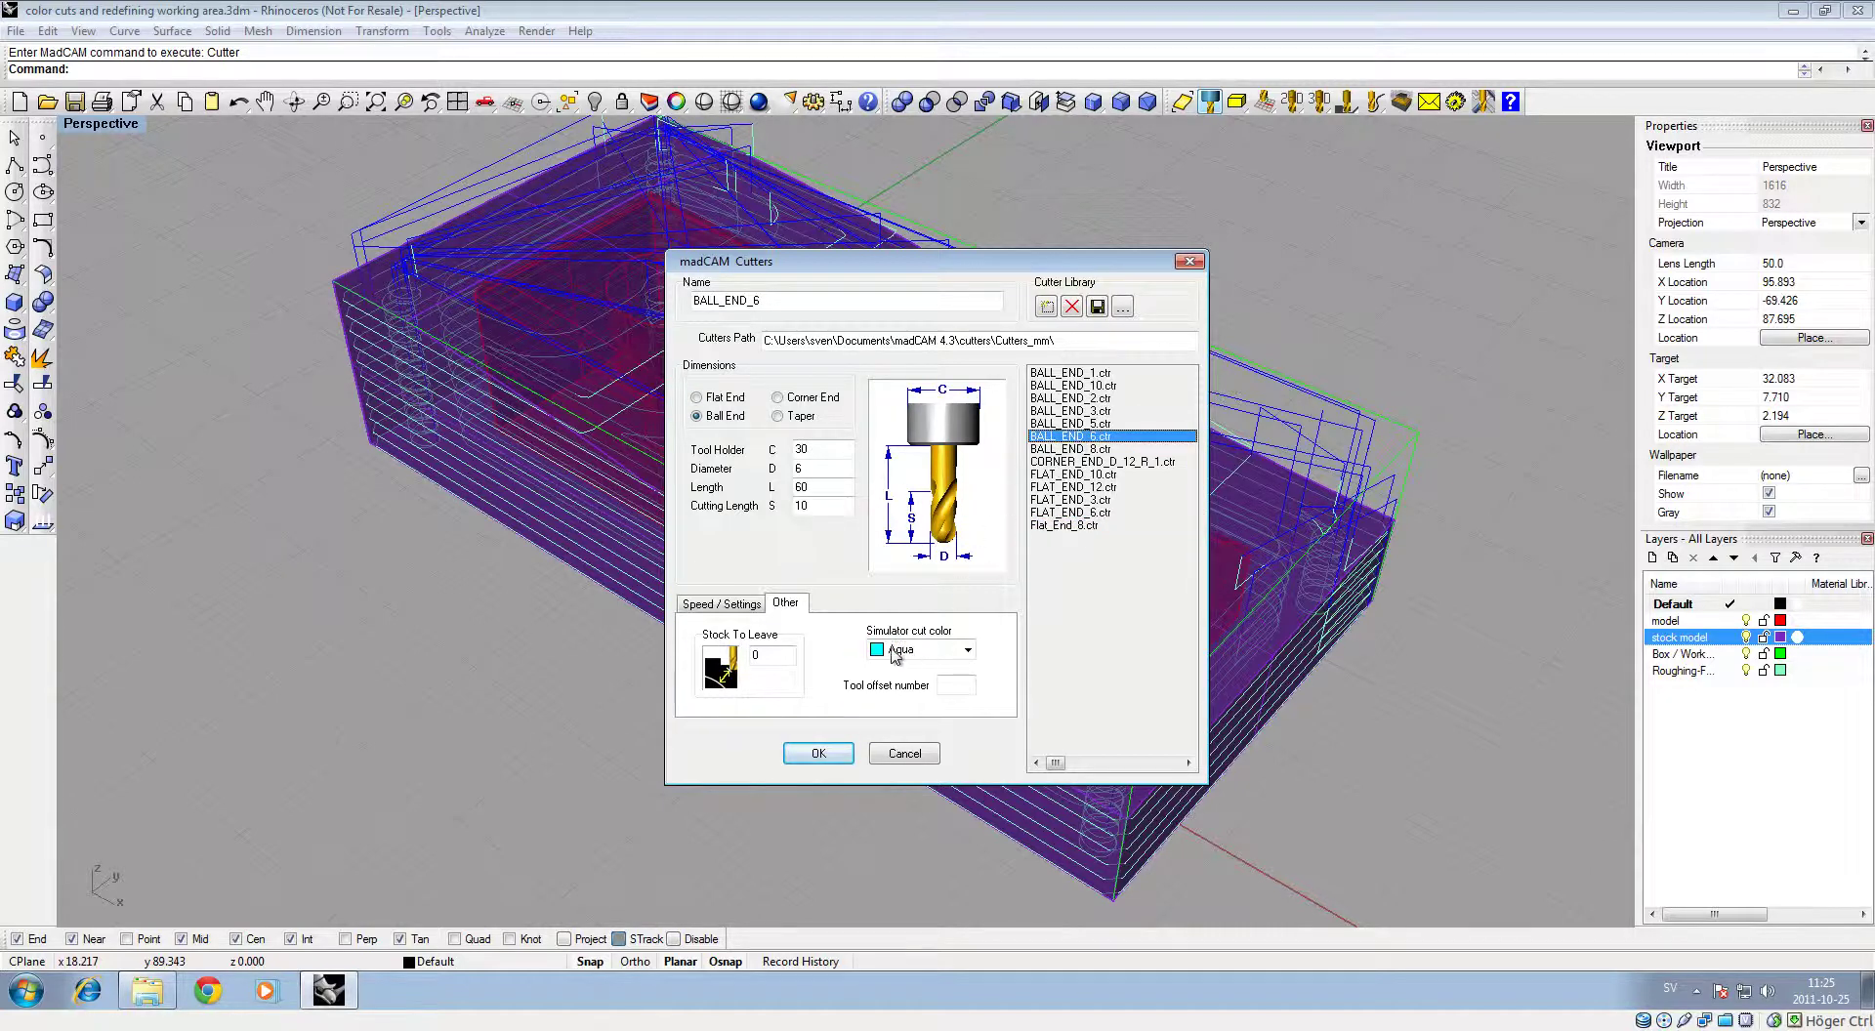
left_click(825, 755)
left_click(1320, 101)
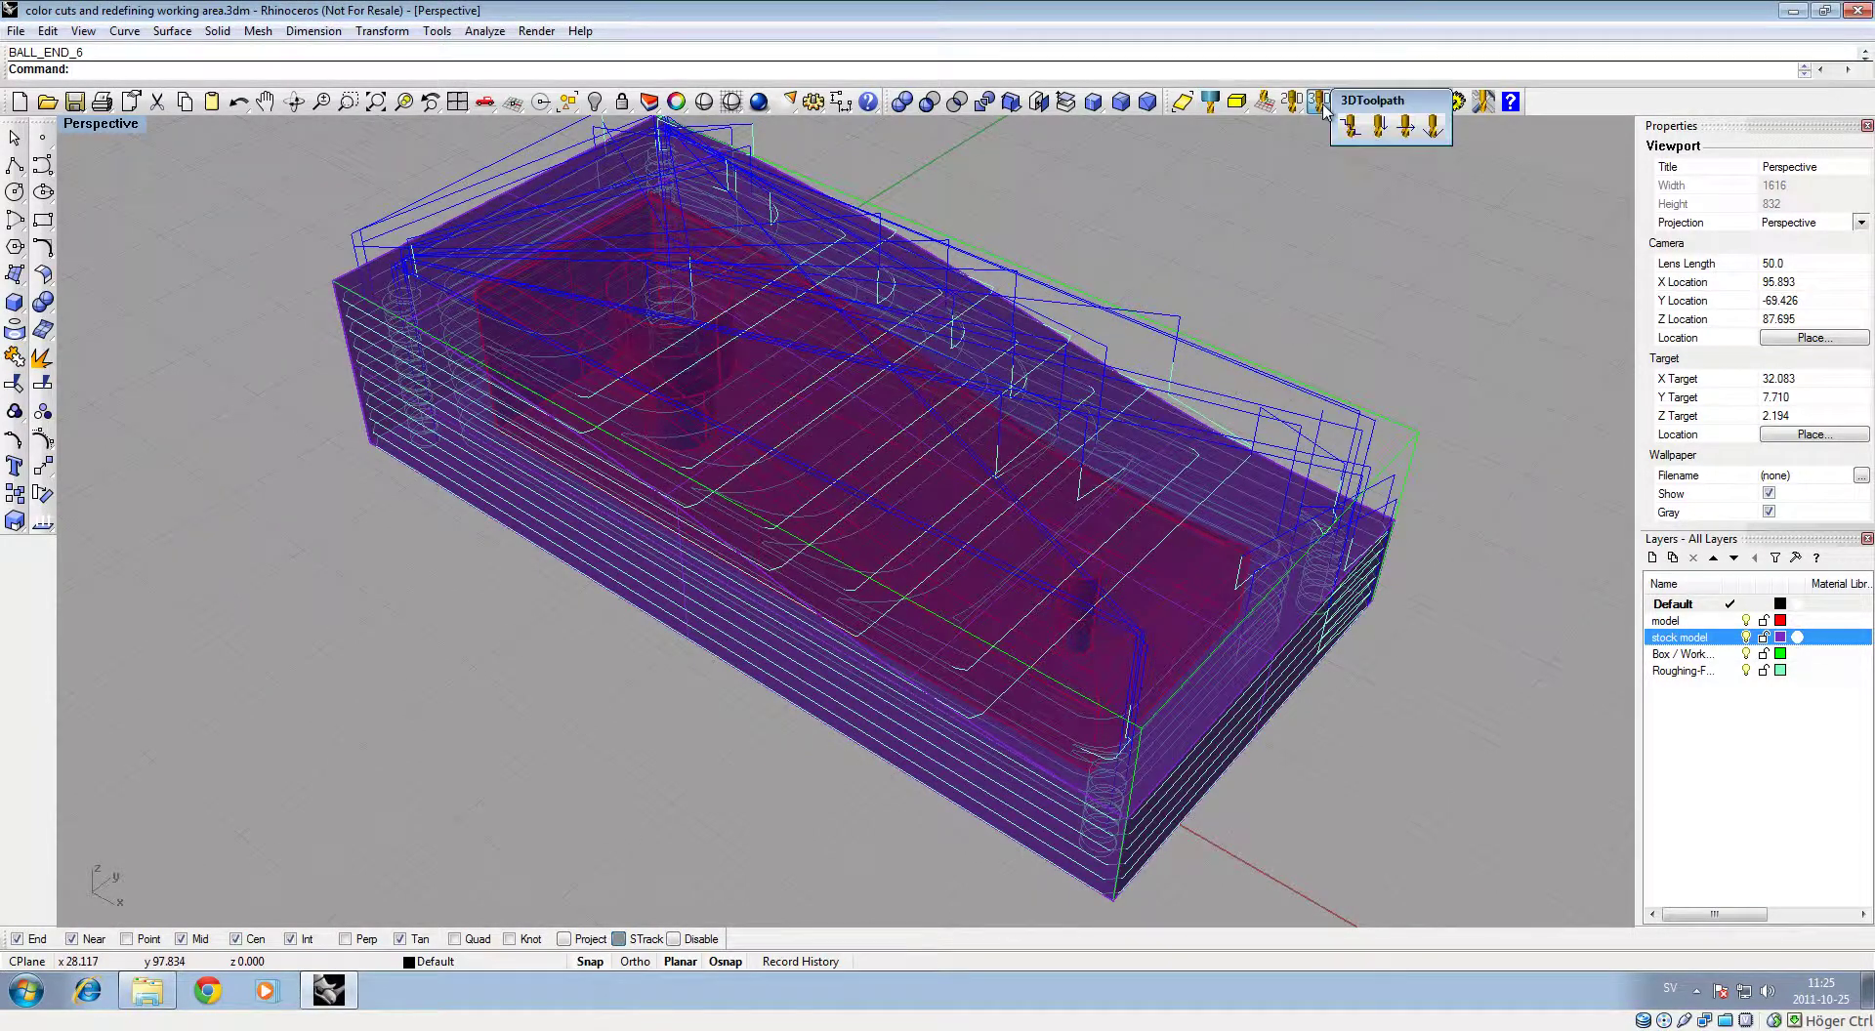
Generate a Z_Levels-BALL_END_6 finishing toolpath with 0.692 step-down and an 80° angle limit
left_click(1379, 125)
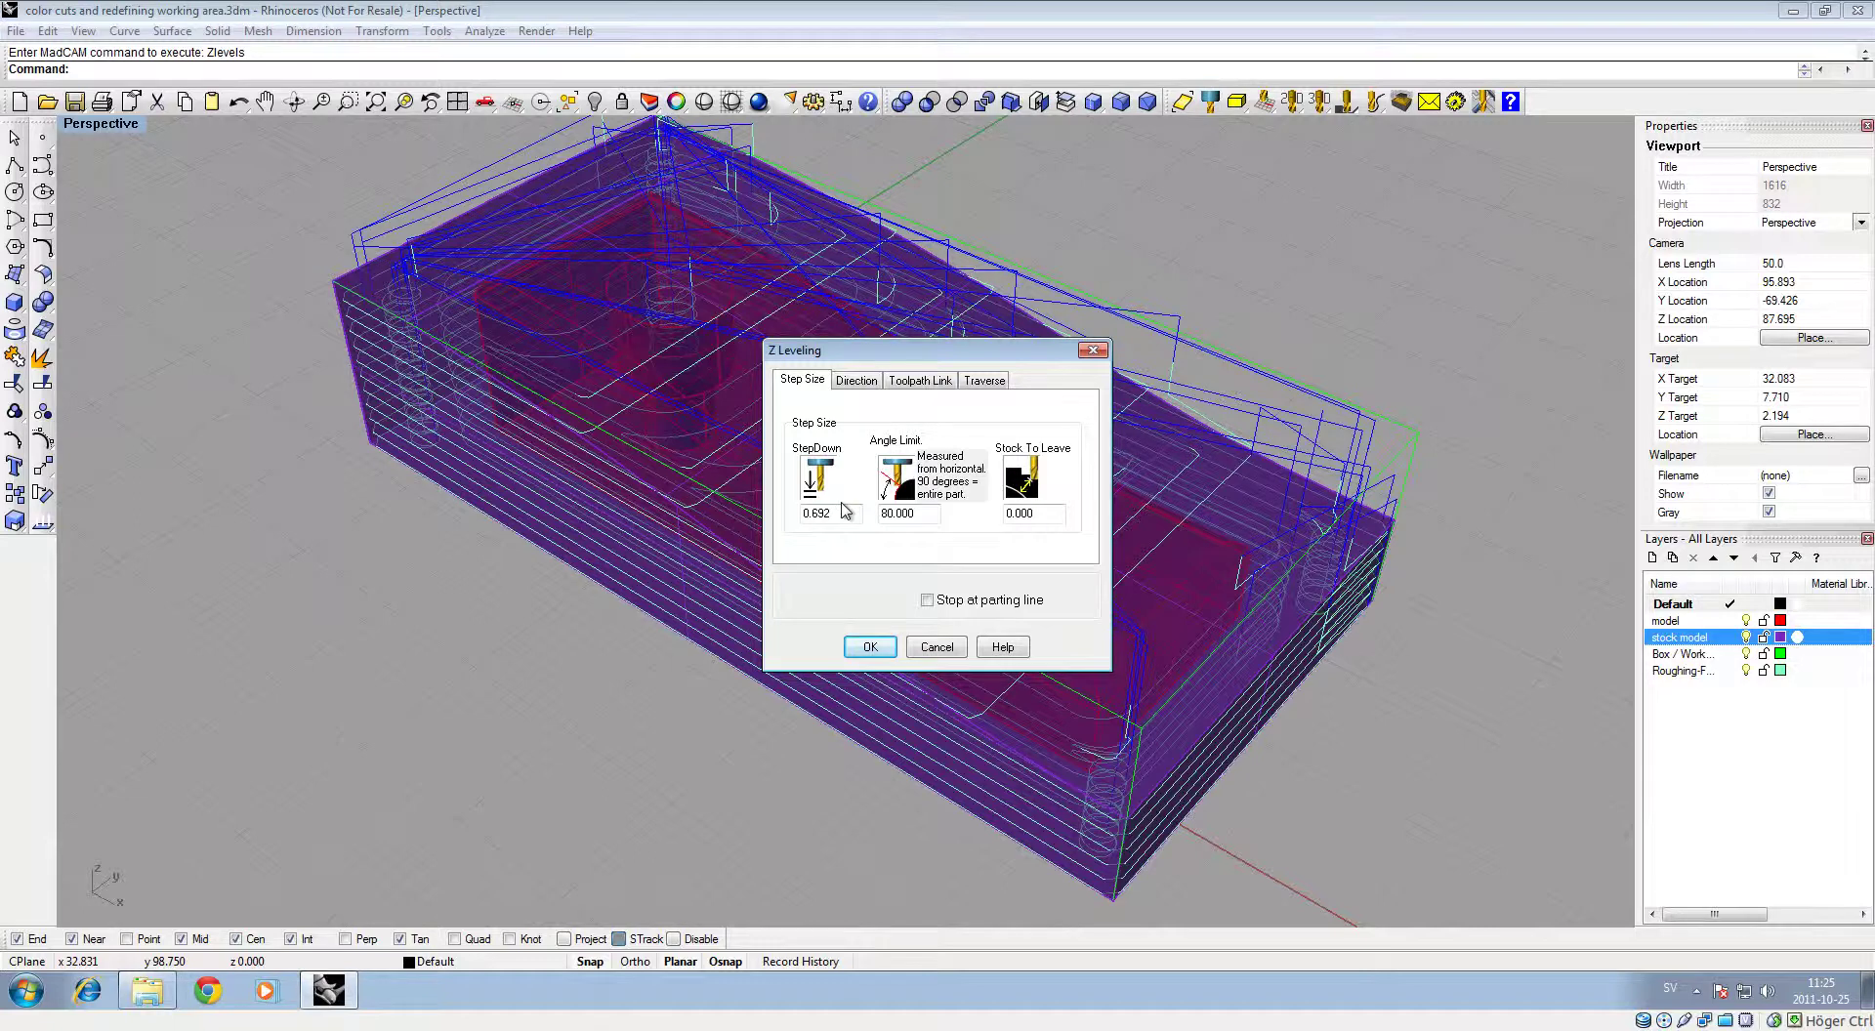
left_click(857, 380)
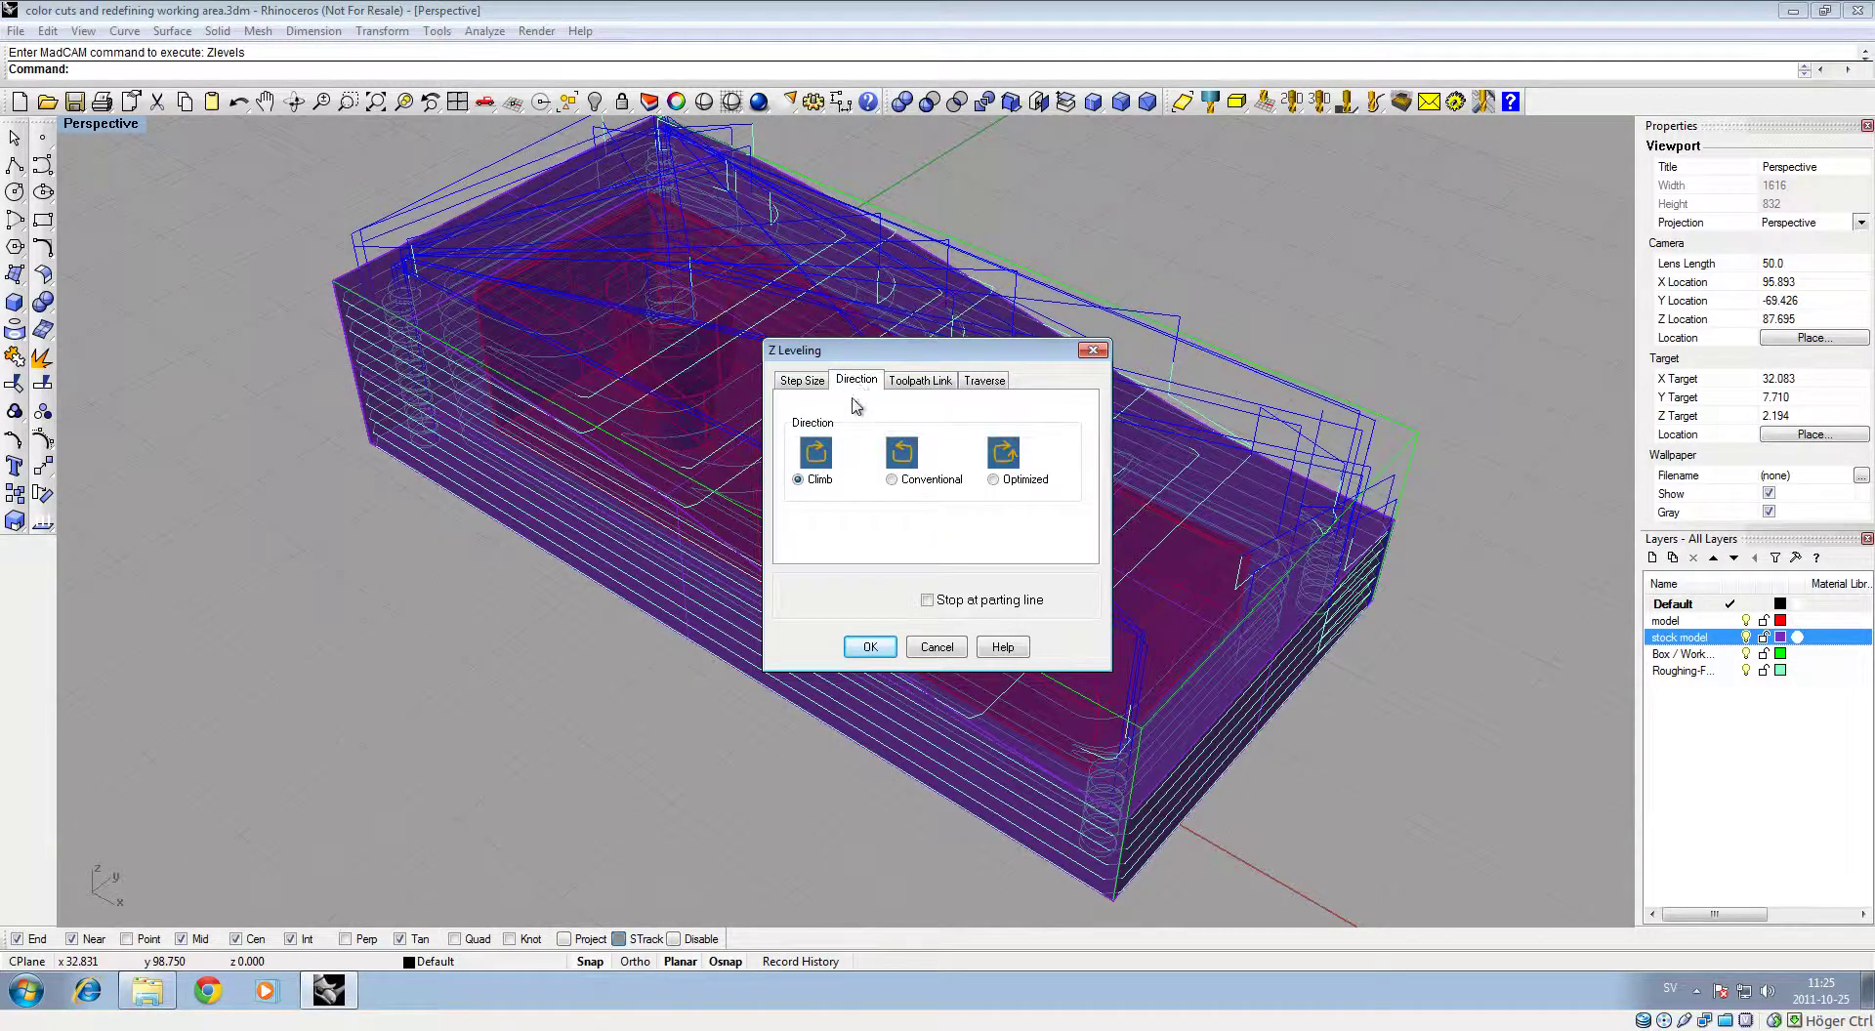
left_click(919, 380)
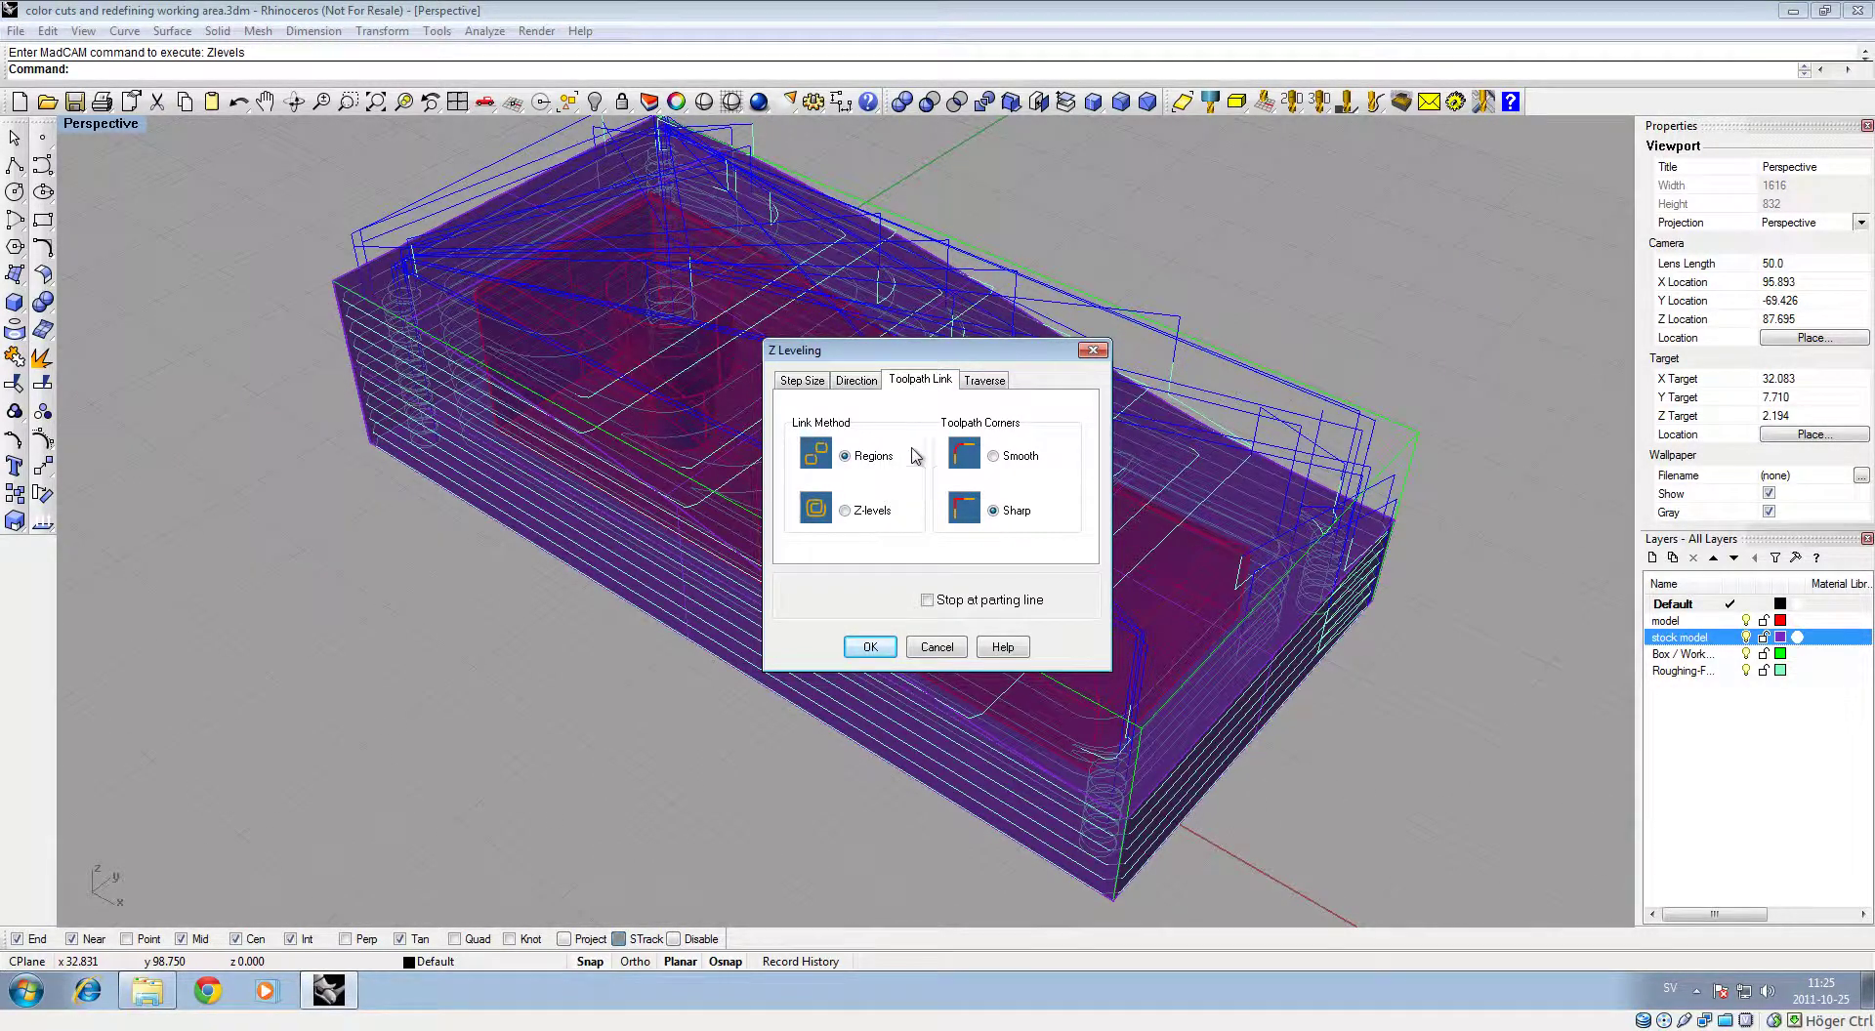
left_click(873, 647)
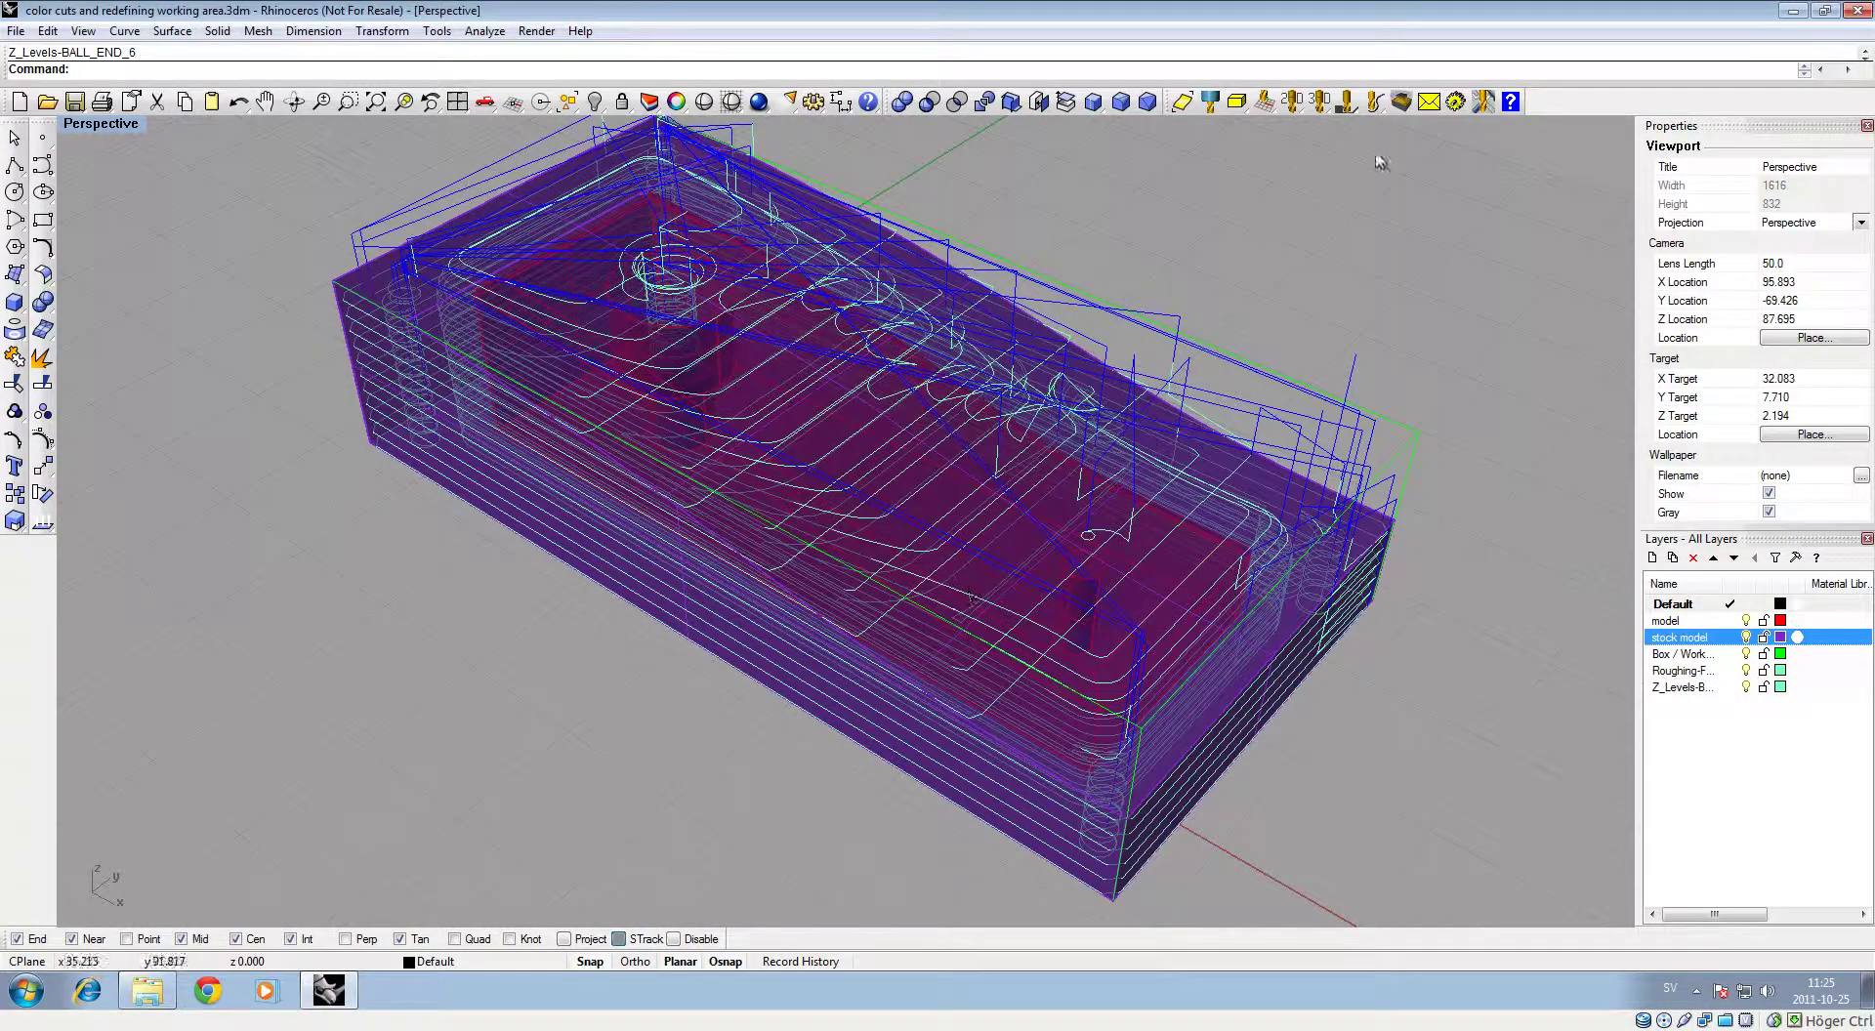
left_click(1401, 102)
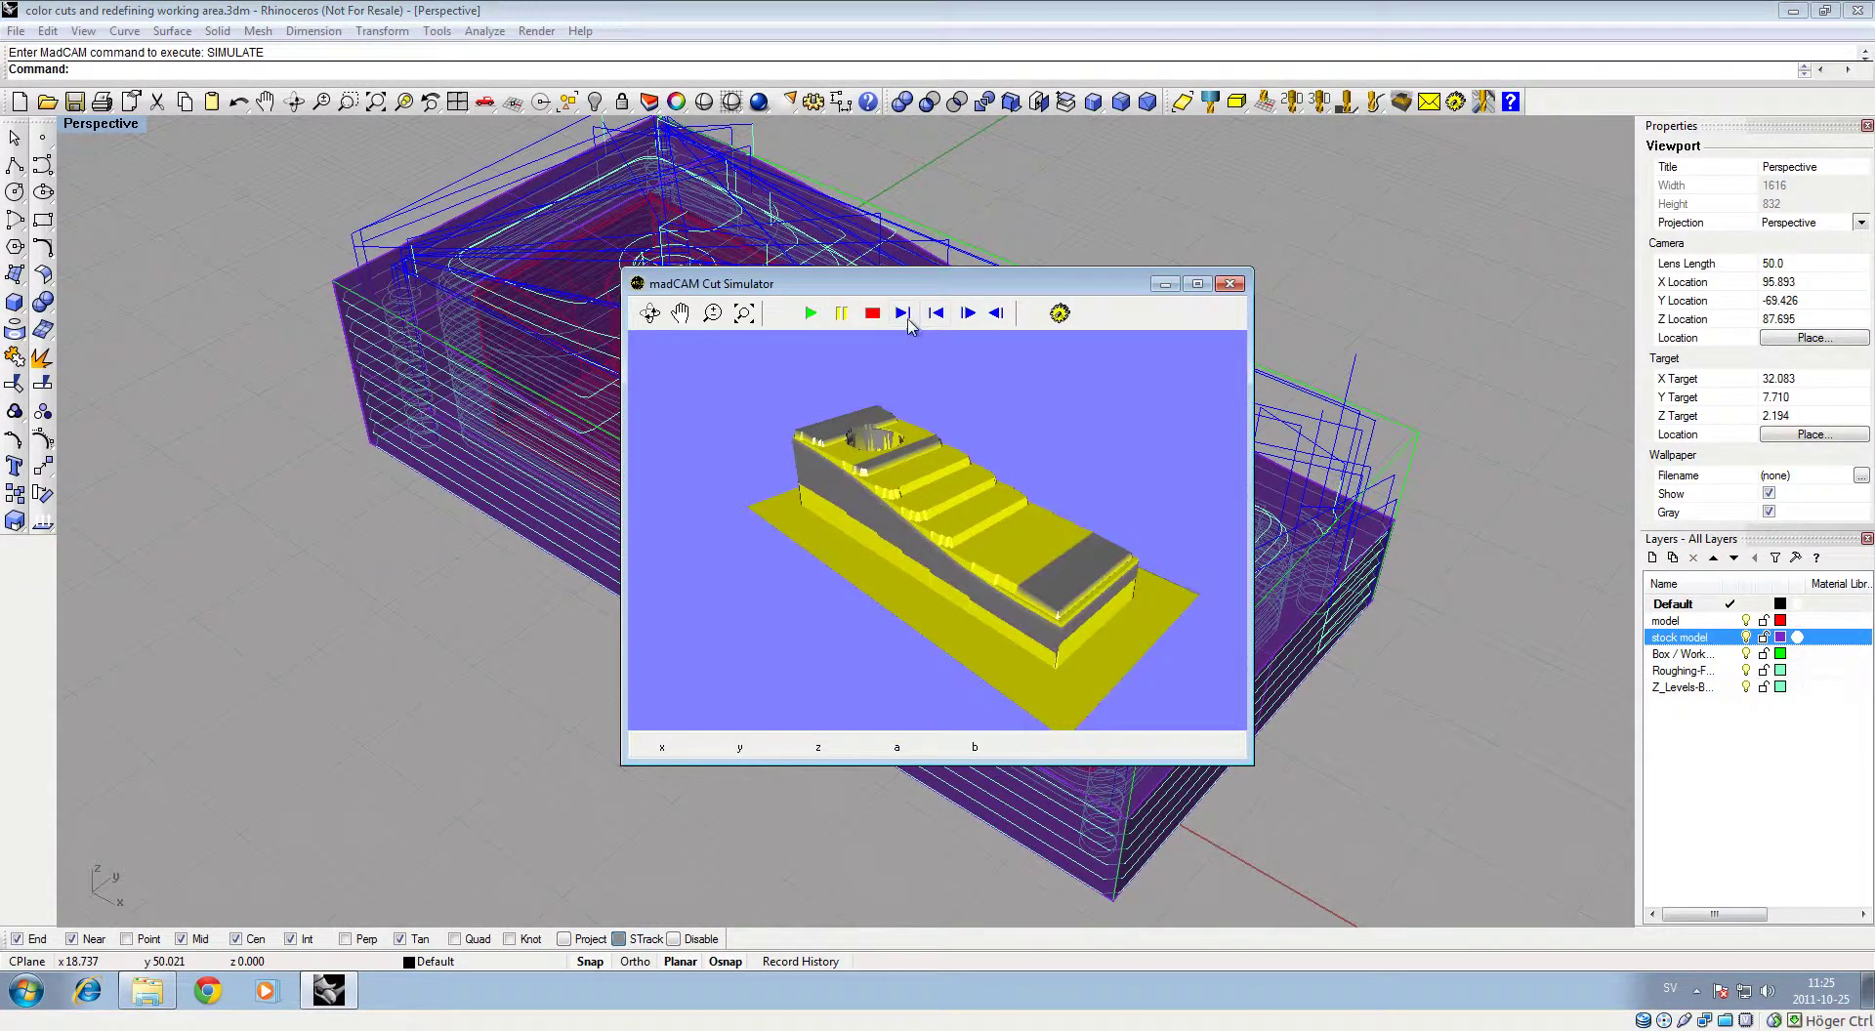
left_click(904, 318)
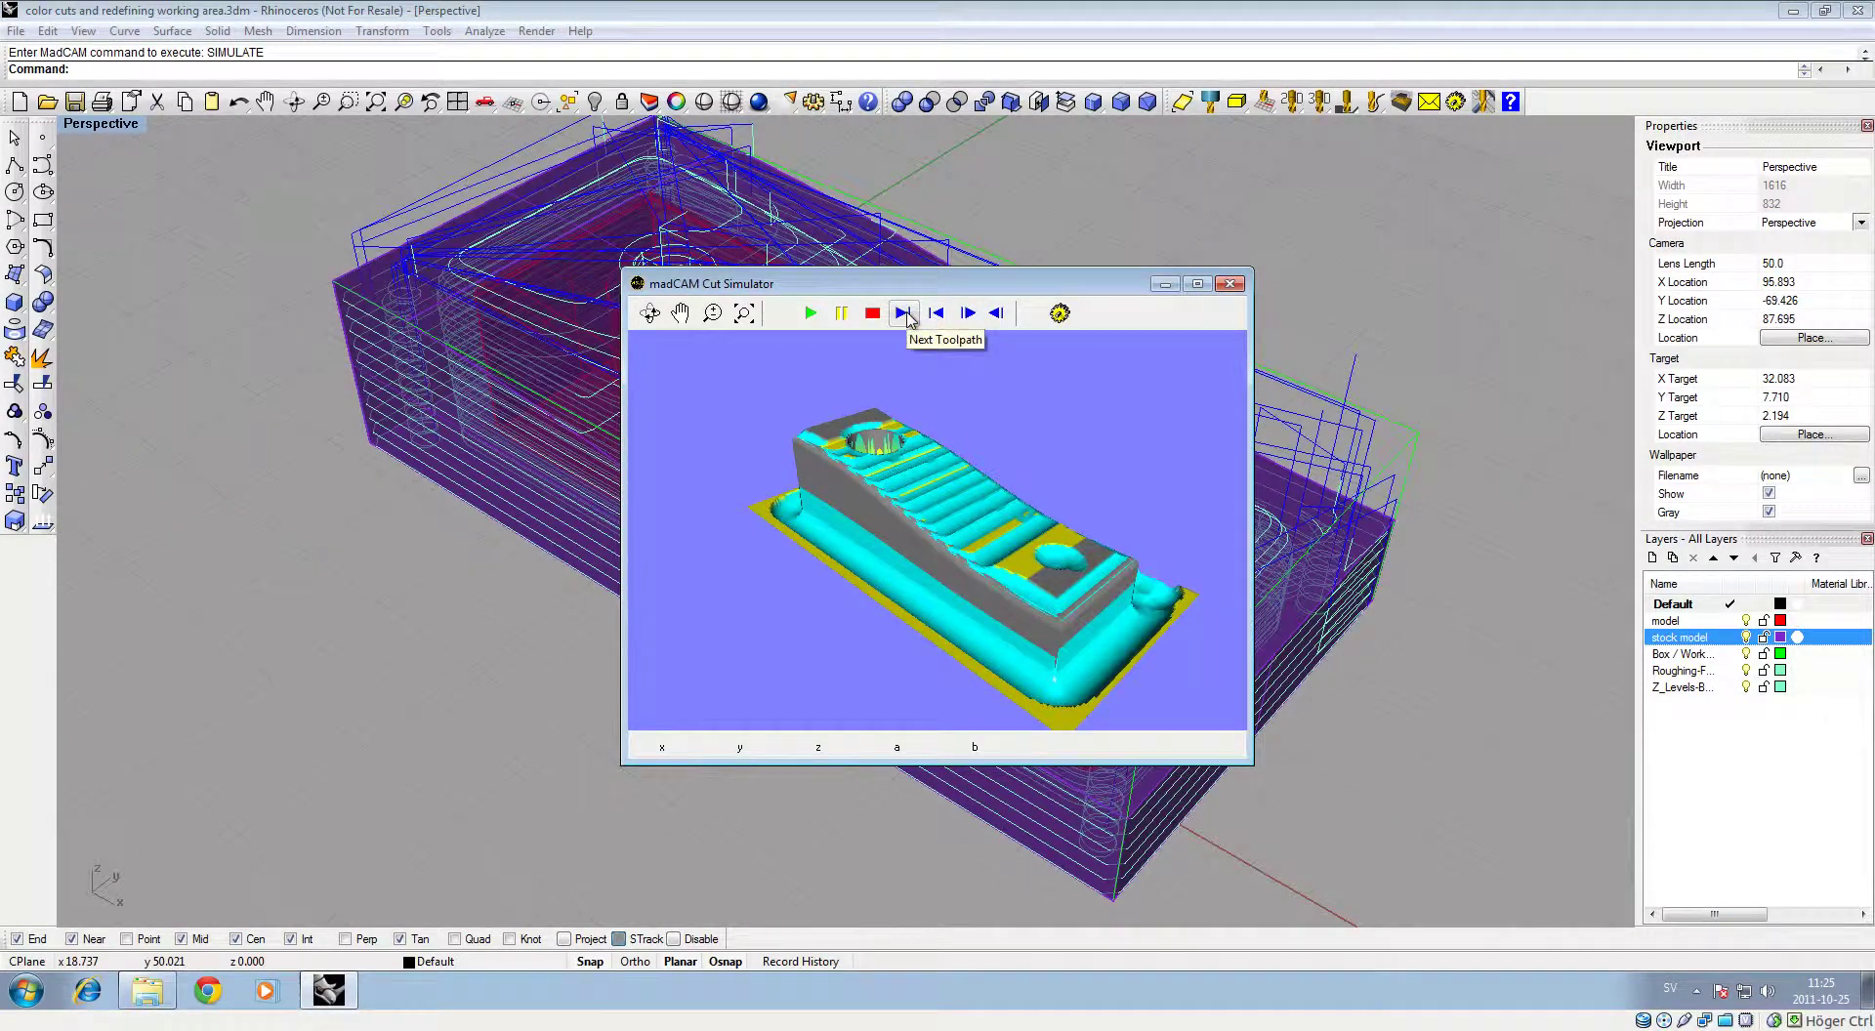
left_click(1230, 283)
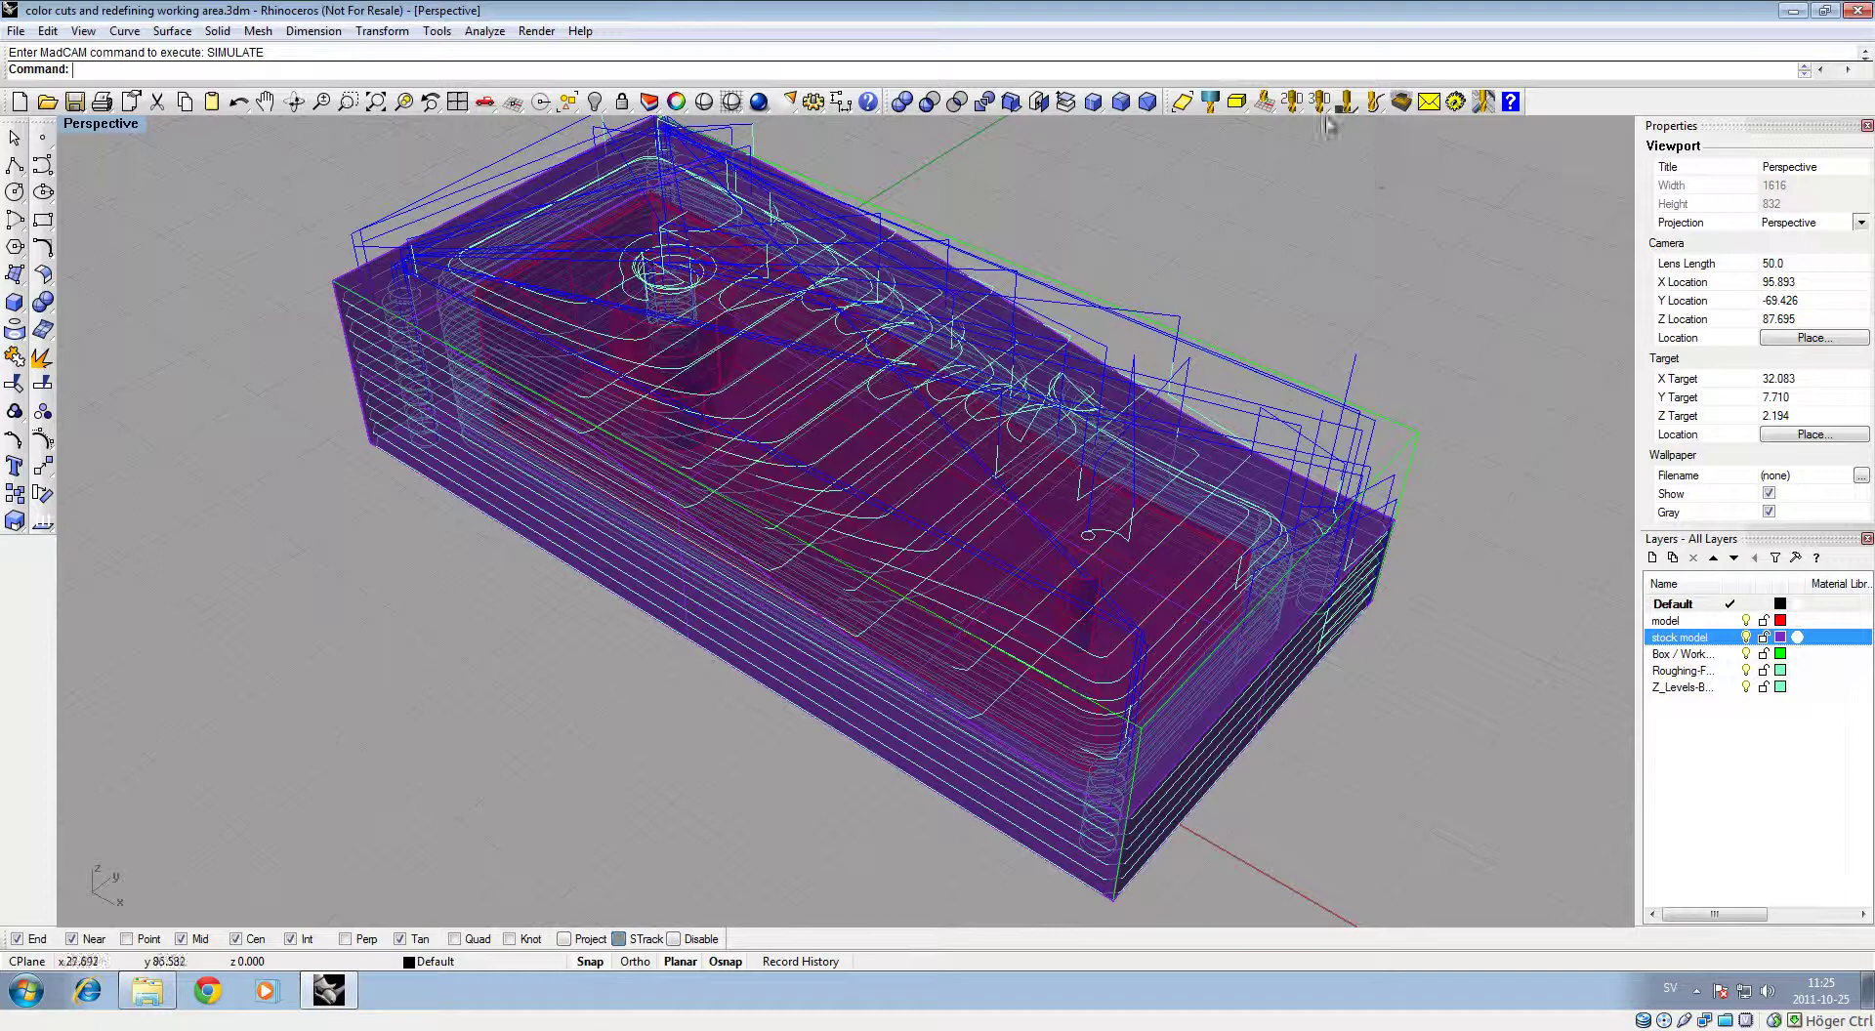
Change BALL_END_6's simulator cut colour from aqua to Red and save it over the library cutter
left_click(1210, 101)
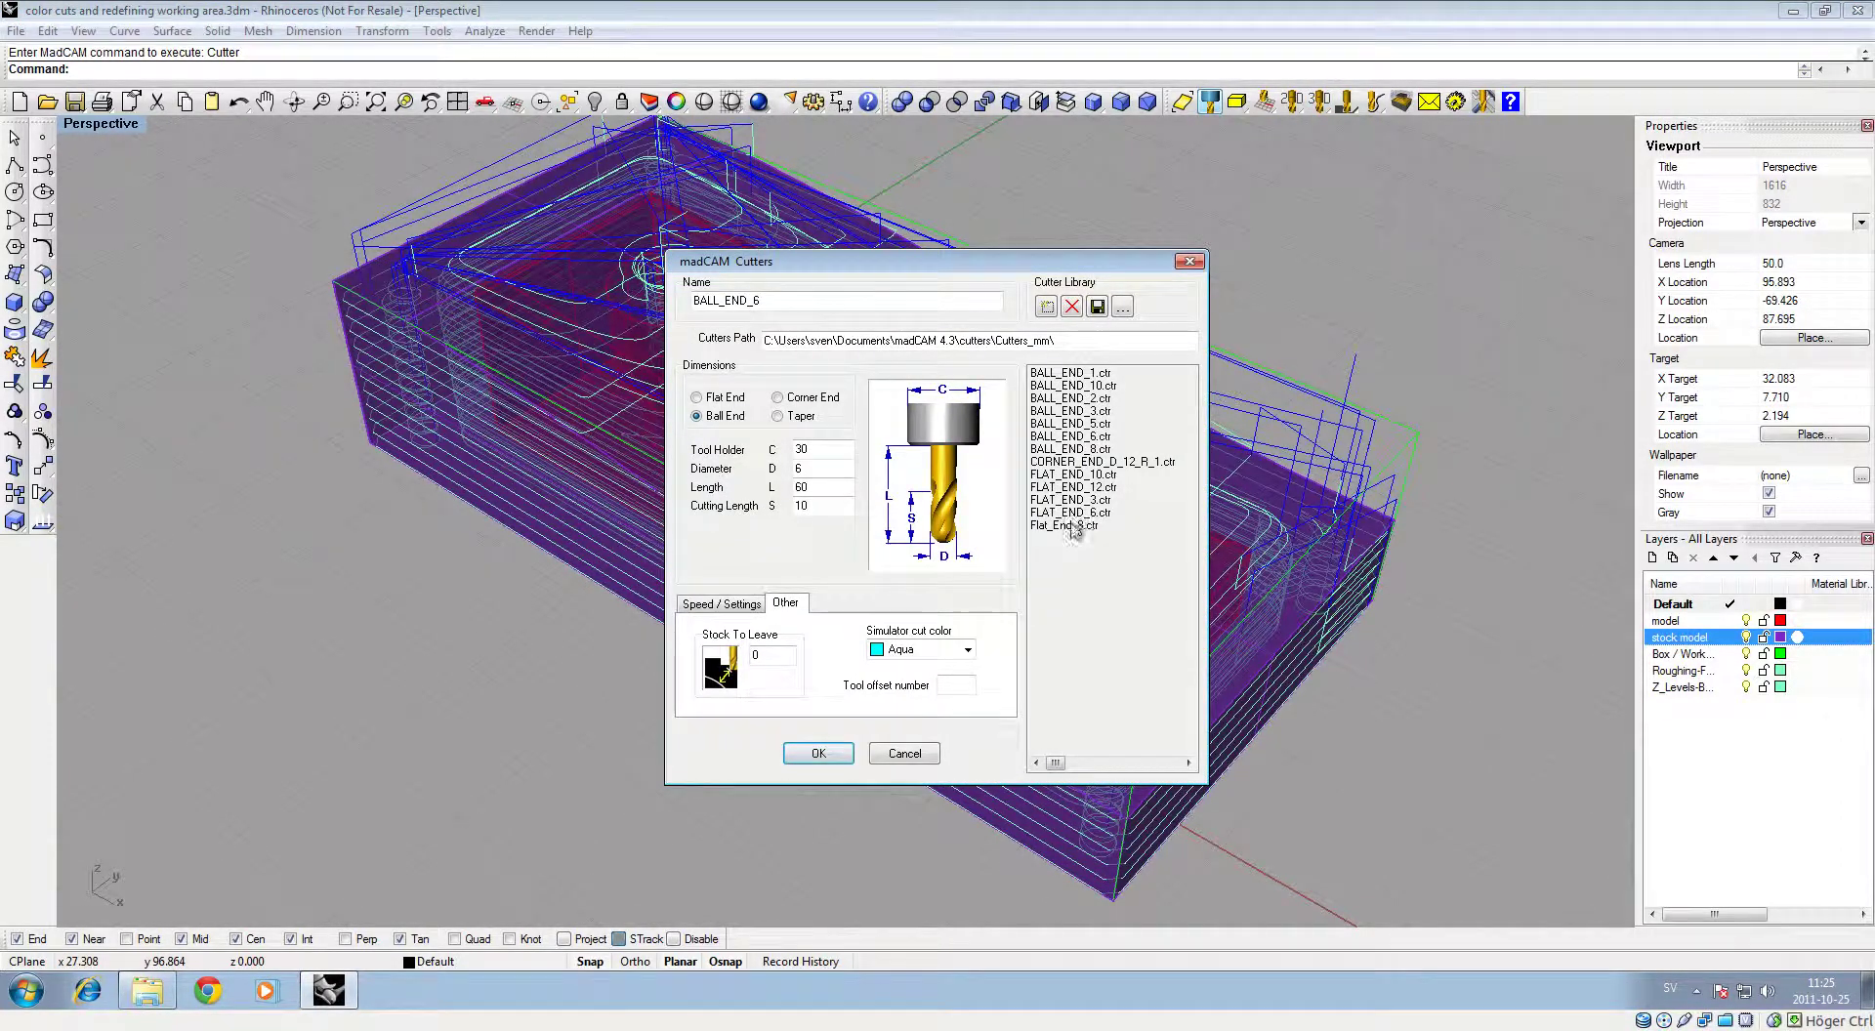
left_click(957, 651)
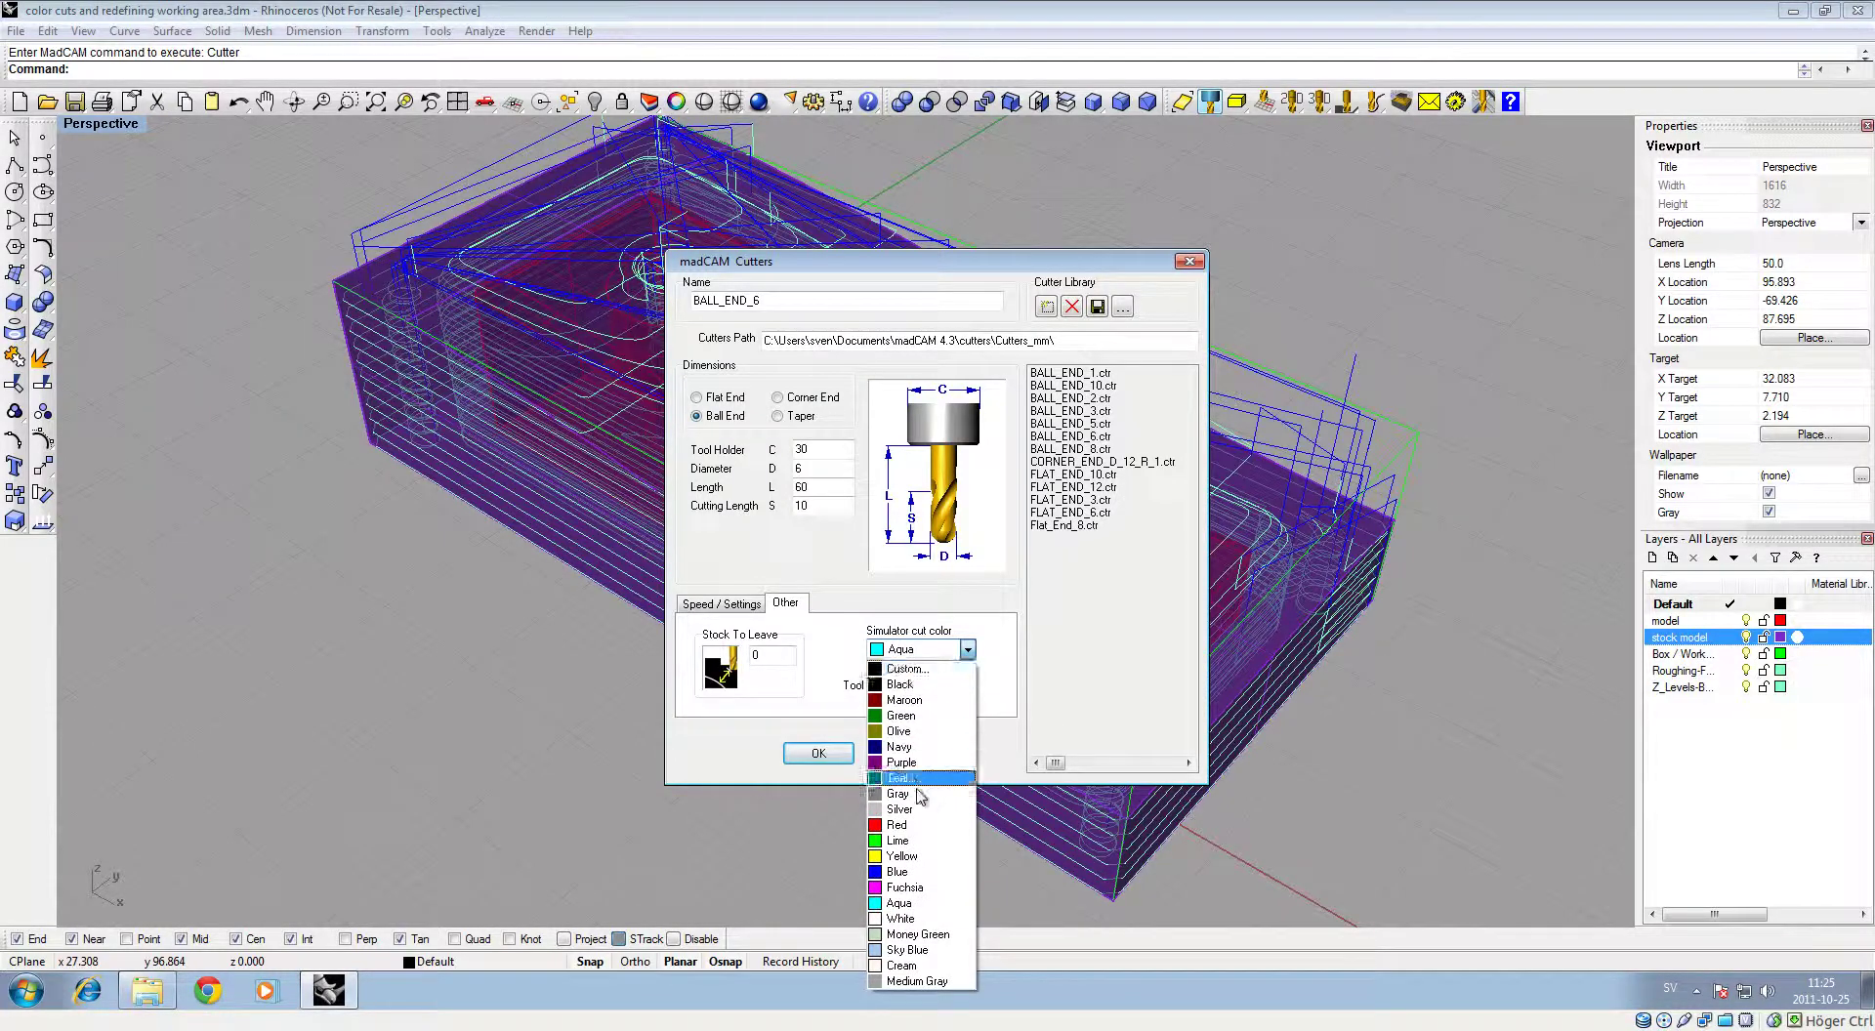
left_click(909, 828)
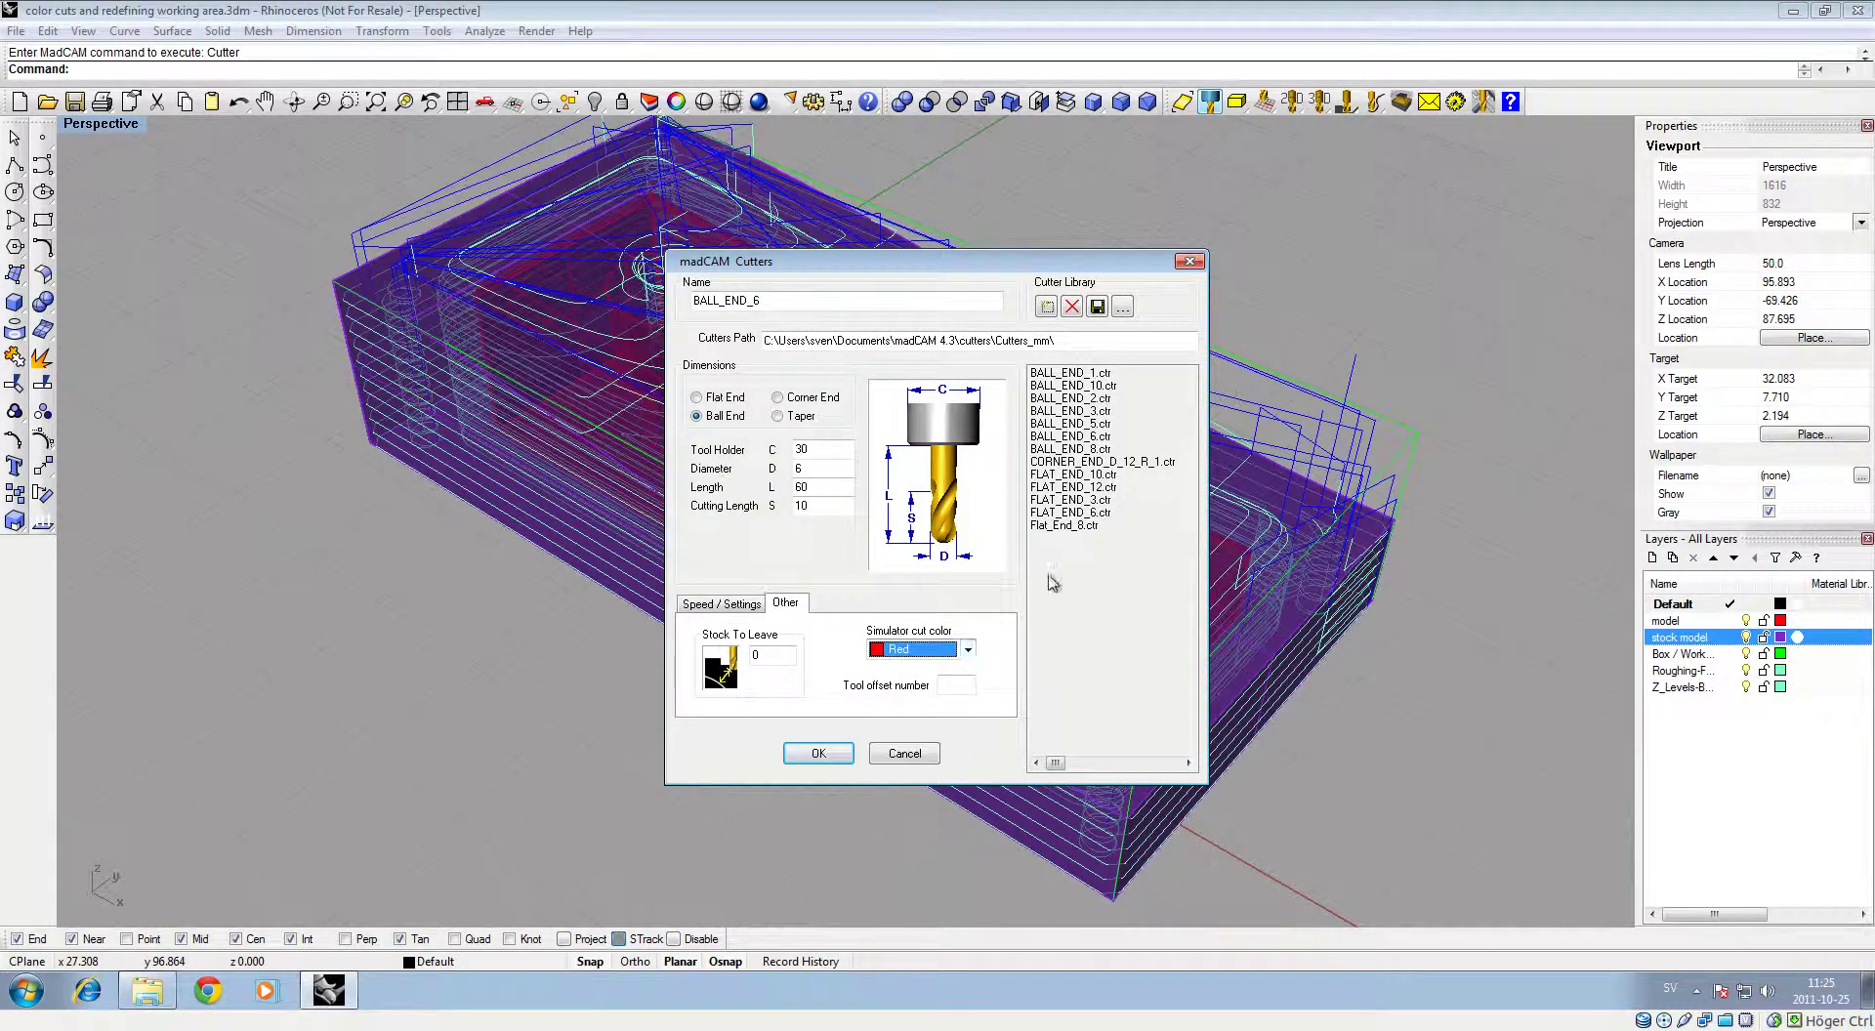
left_click(1097, 306)
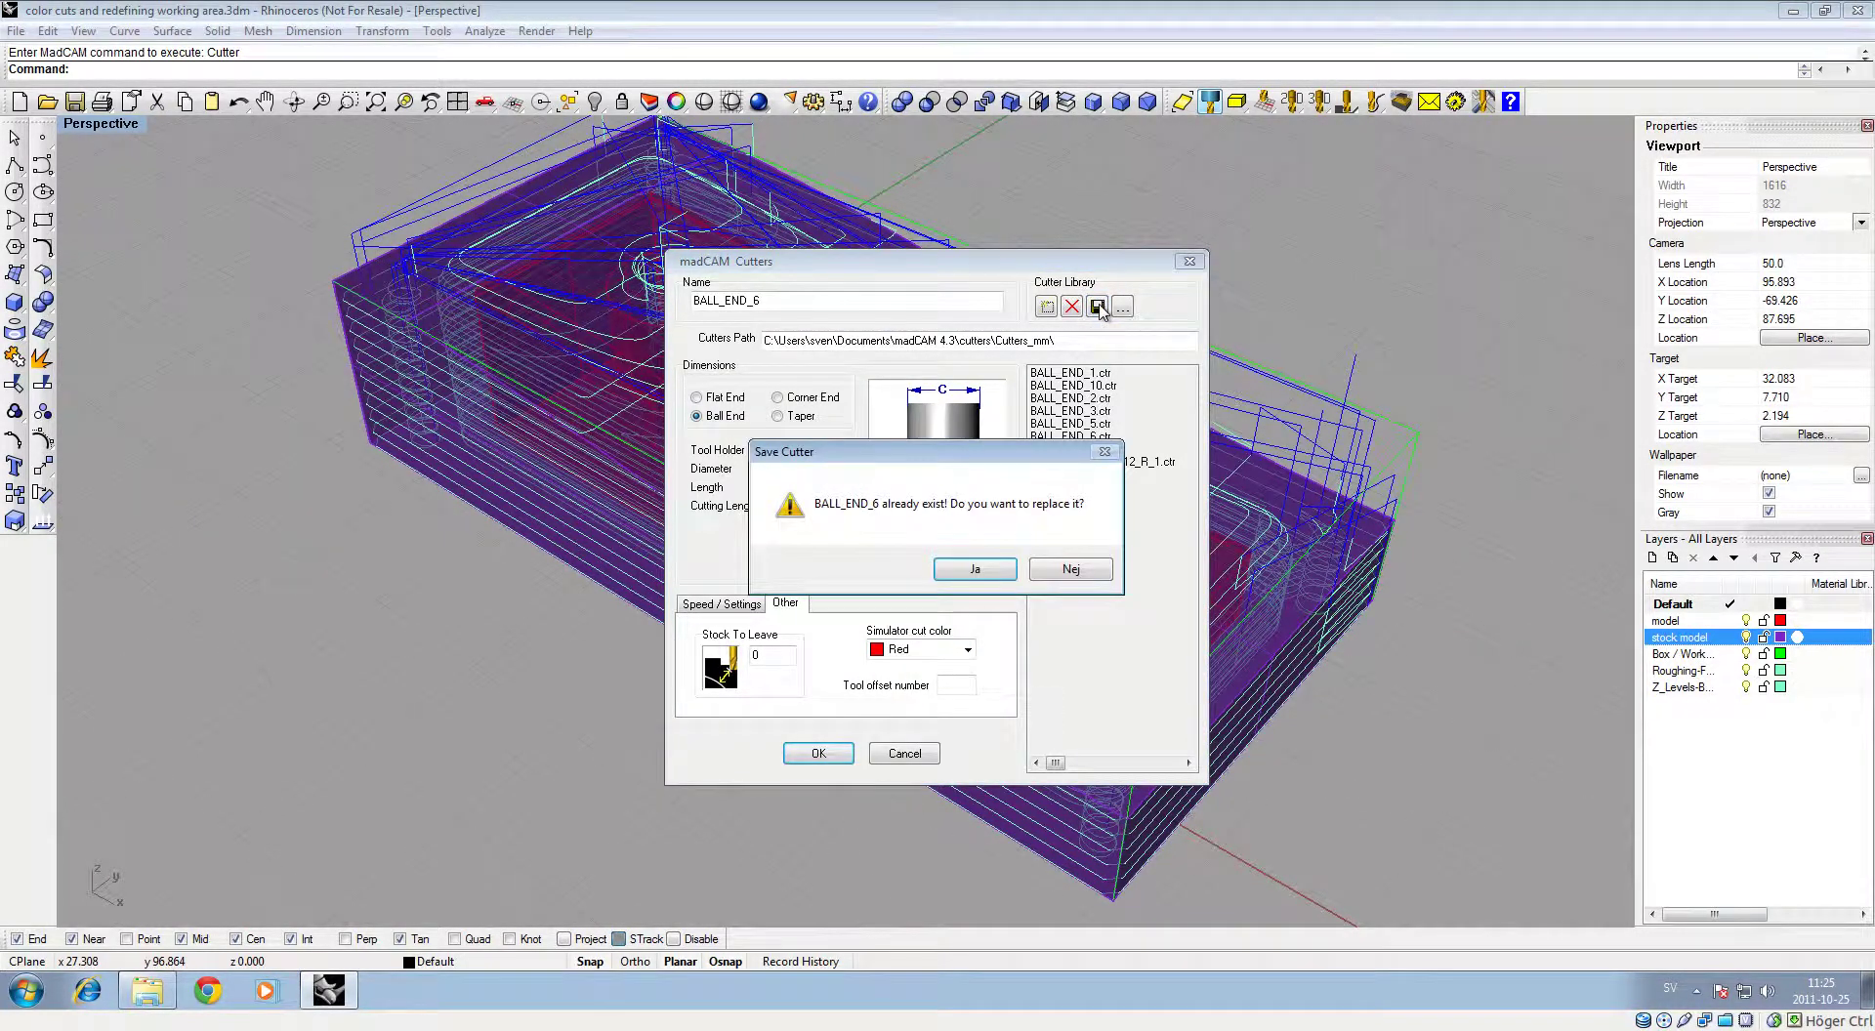
left_click(938, 577)
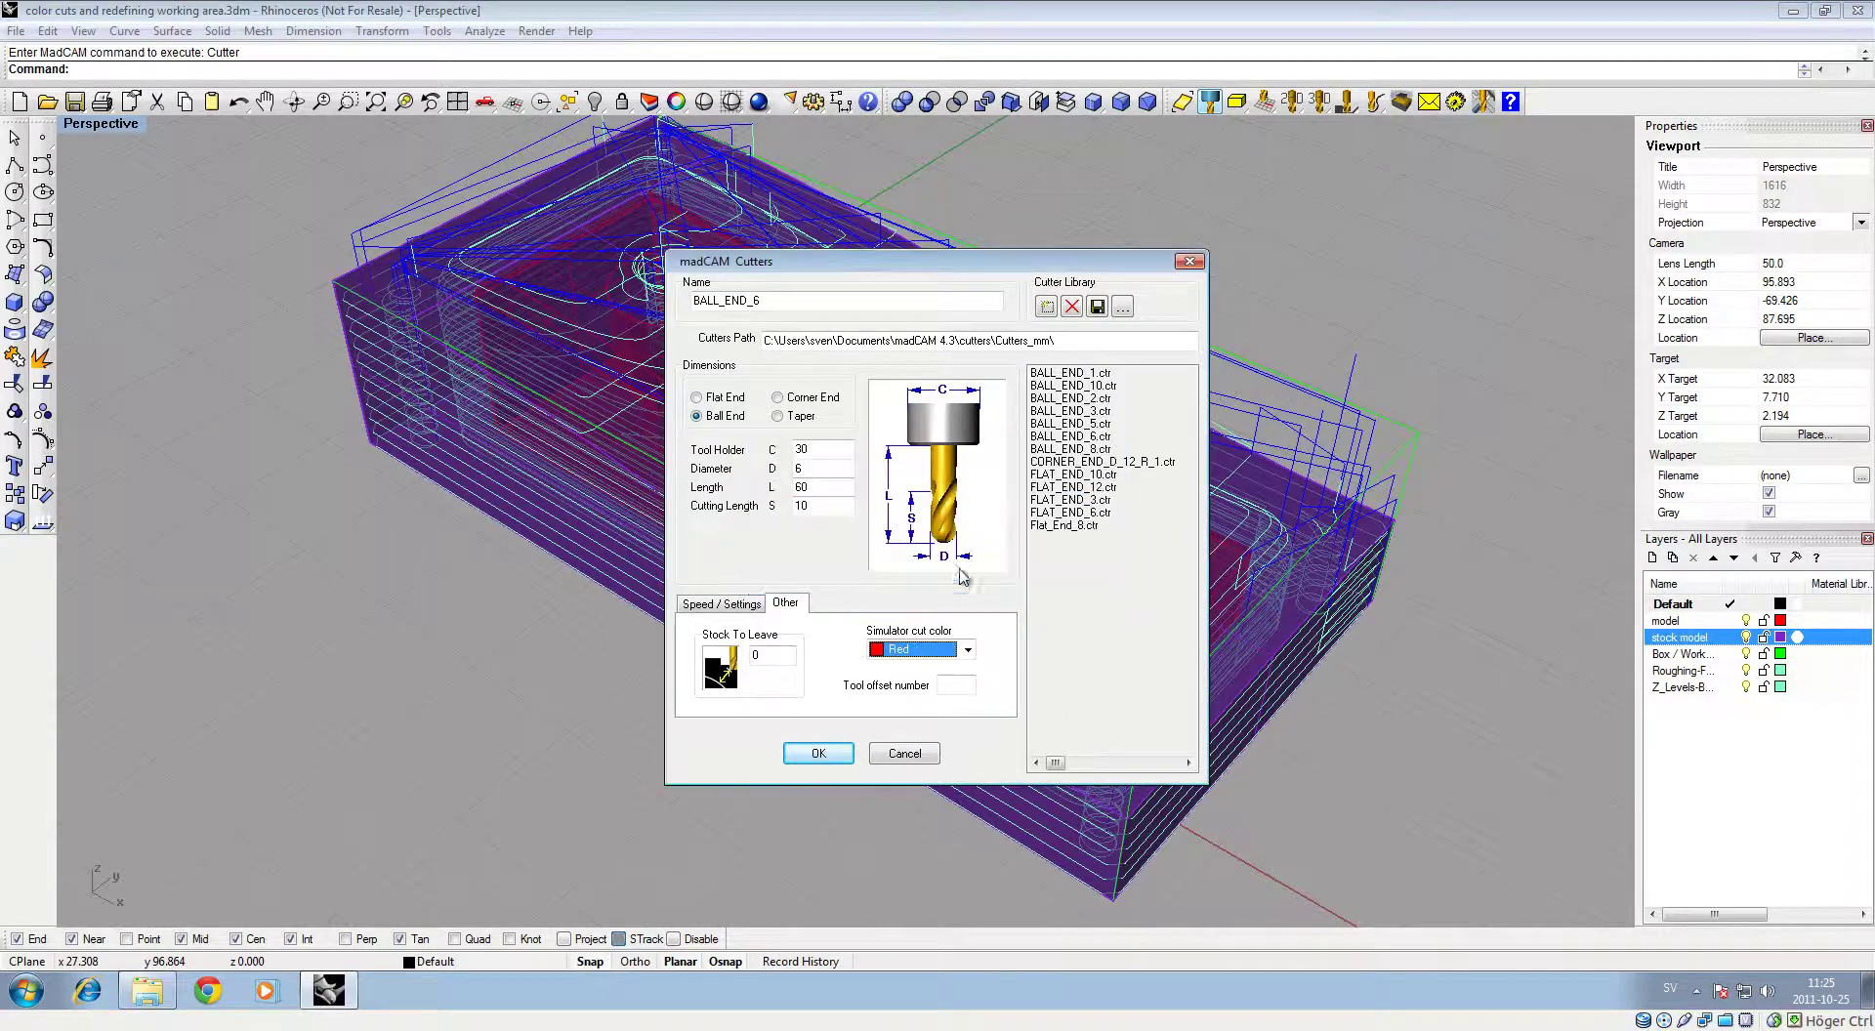
left_click(821, 753)
left_click(1319, 100)
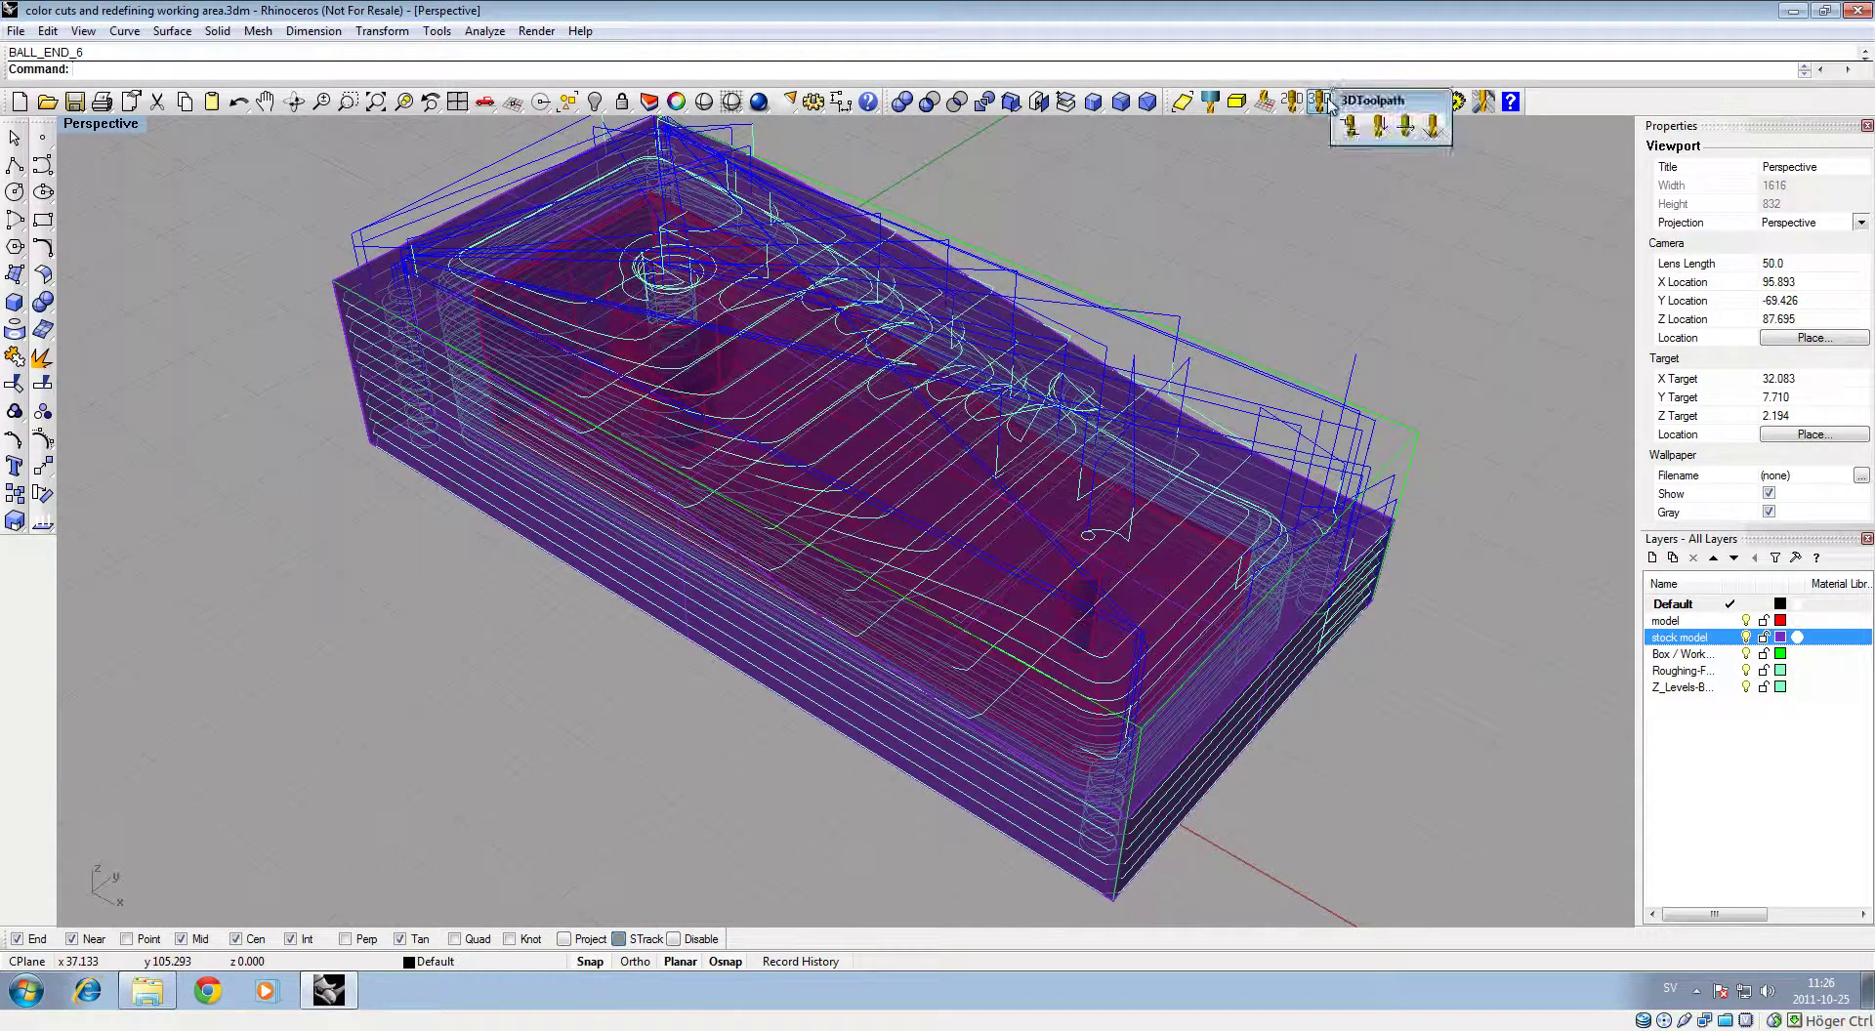
Generate a Planar-BALL_END_6 finishing toolpath, entering 0 as the angle limit
left_click(1404, 127)
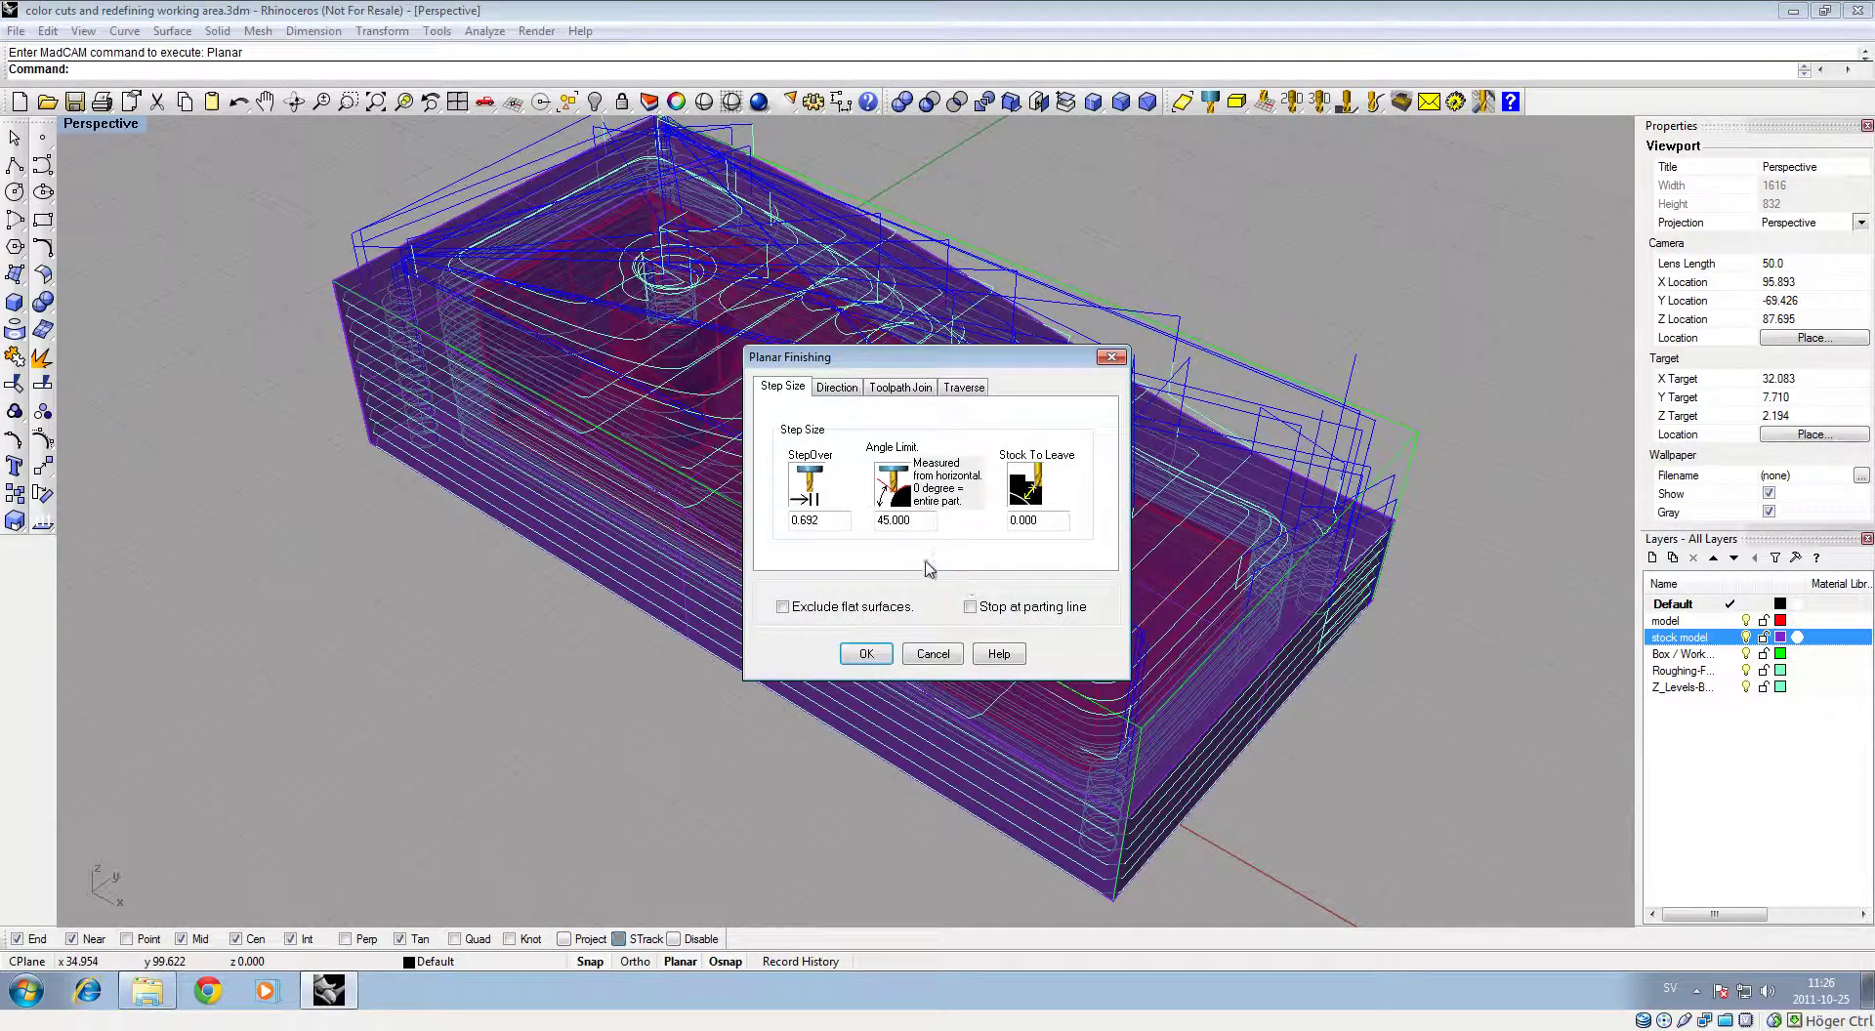
double_click(920, 524)
type("0")
left_click(868, 654)
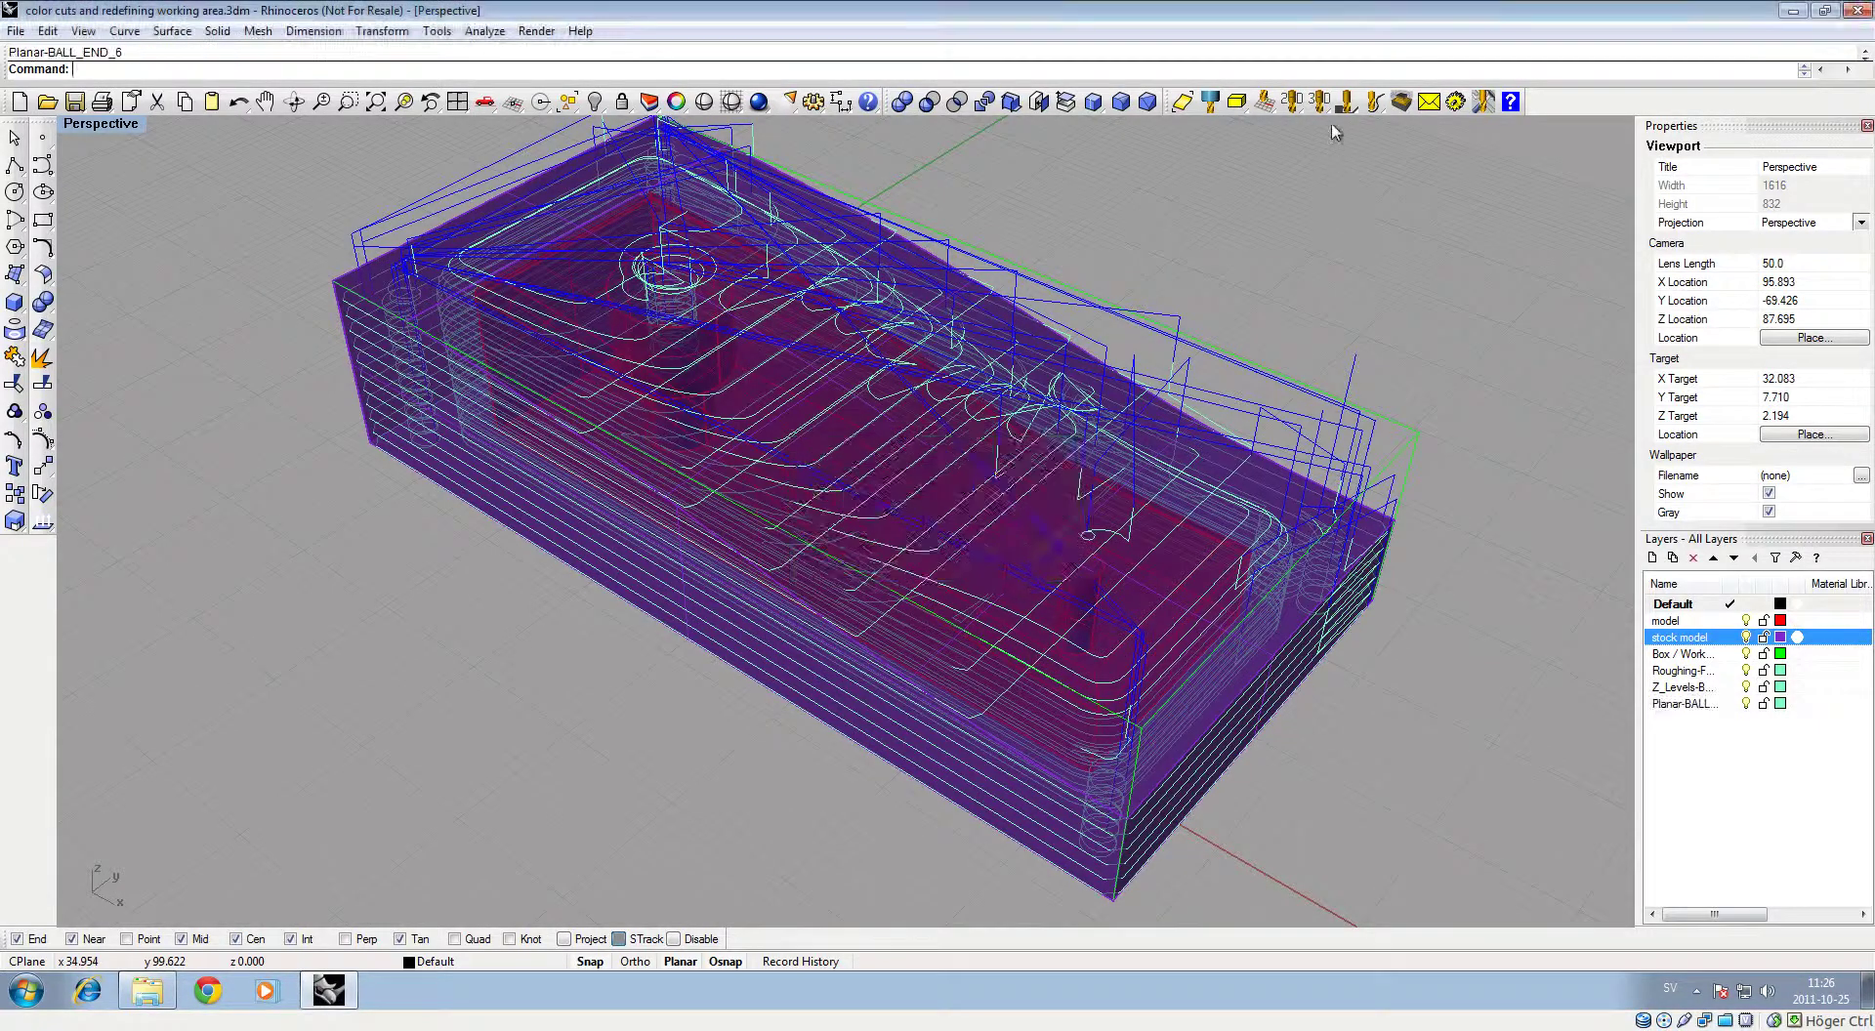
left_click(1402, 102)
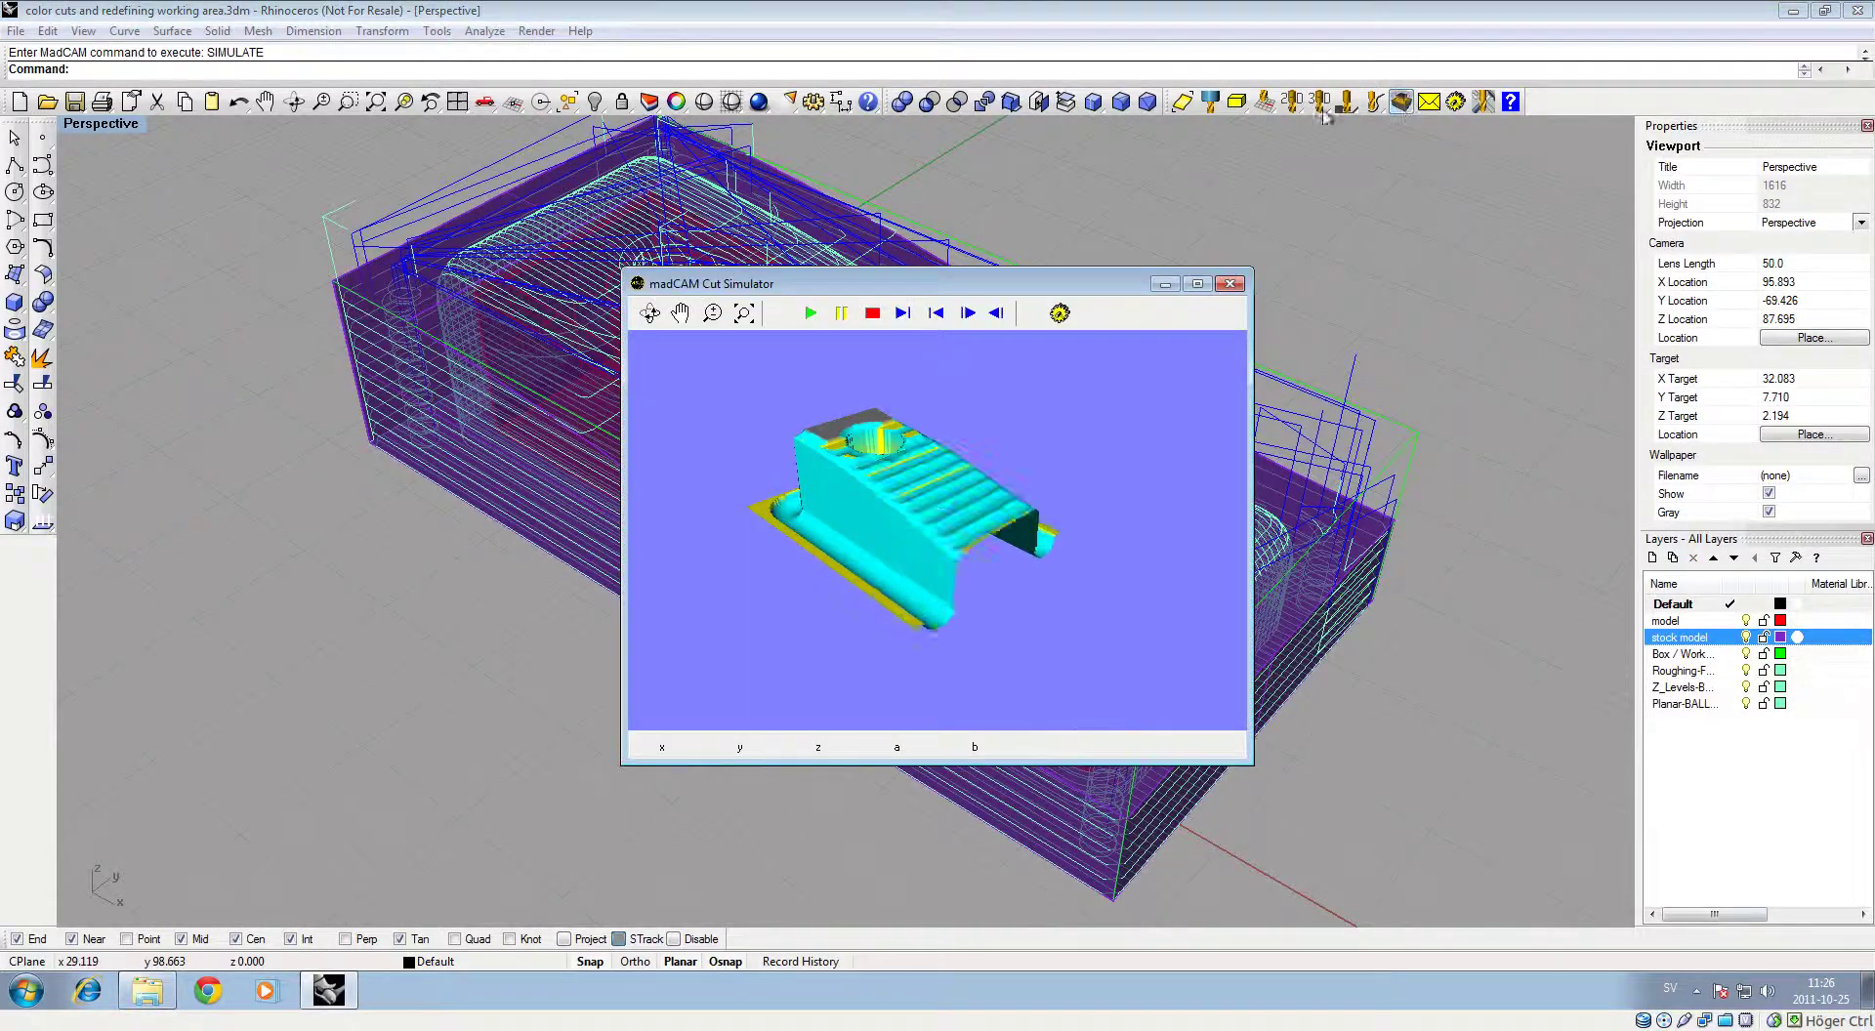
left_click(901, 314)
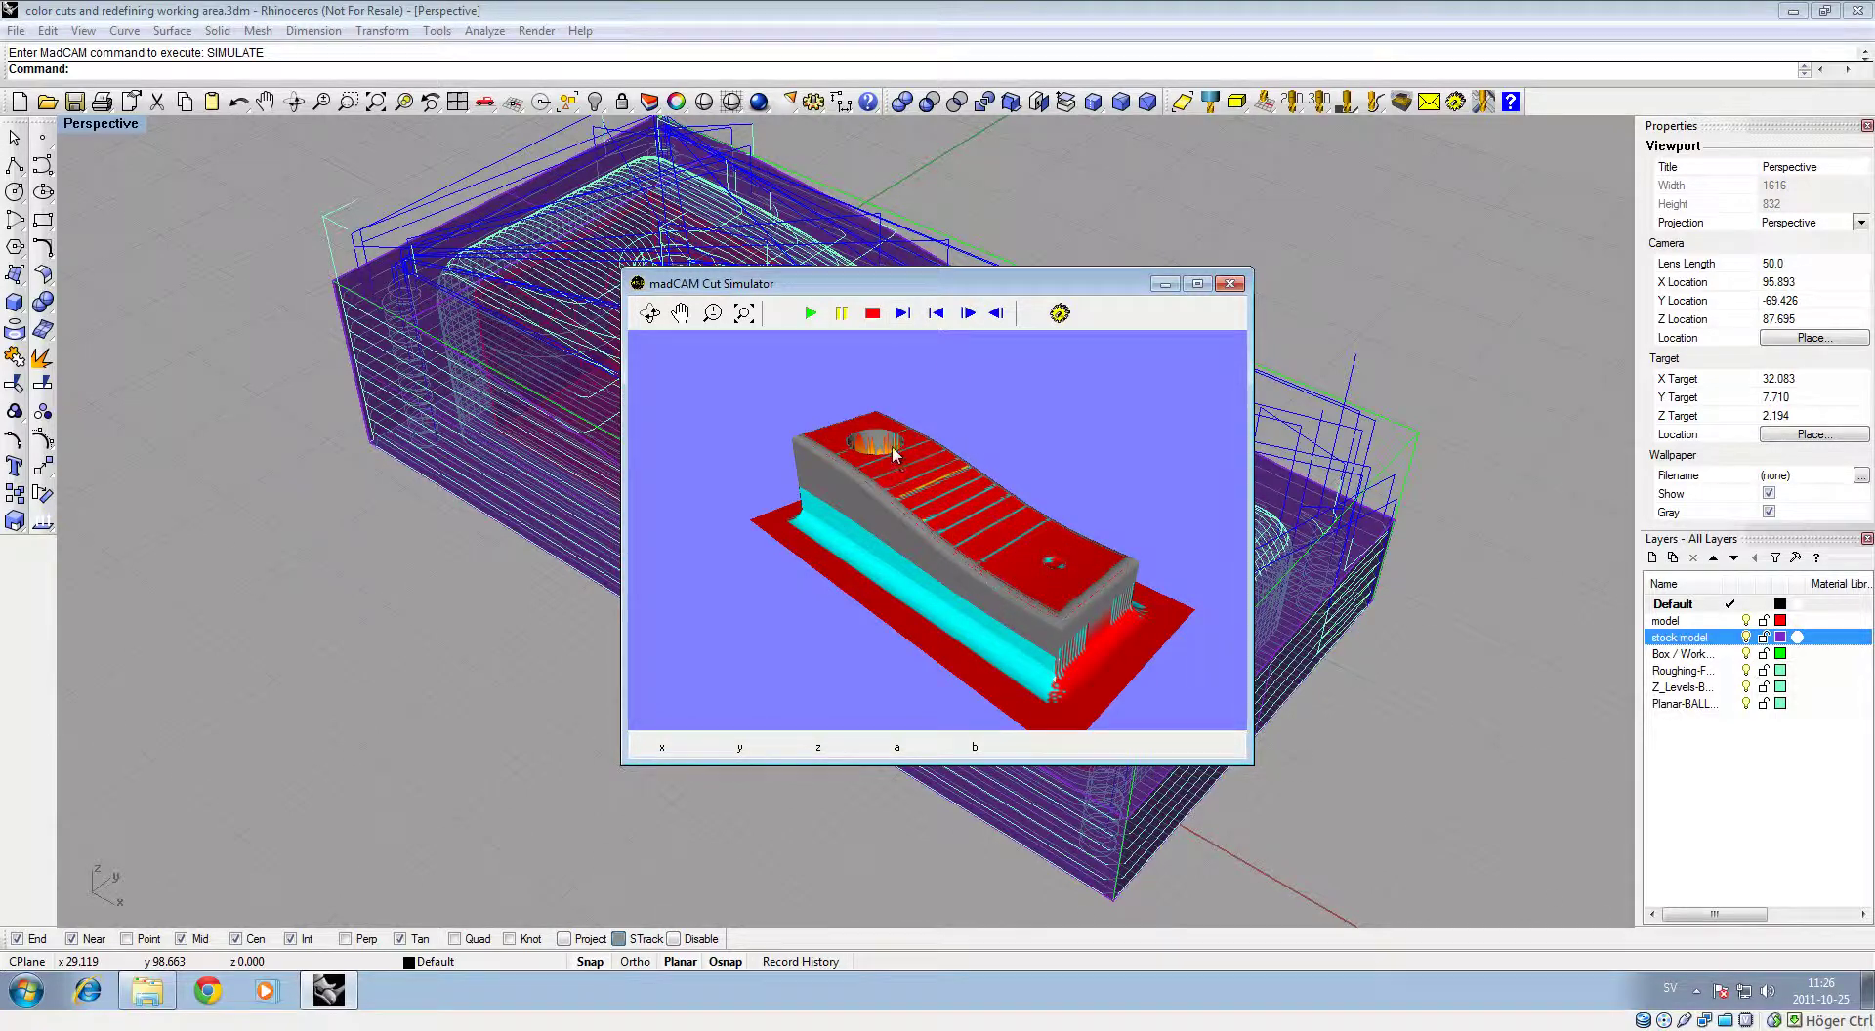
left_click(1230, 284)
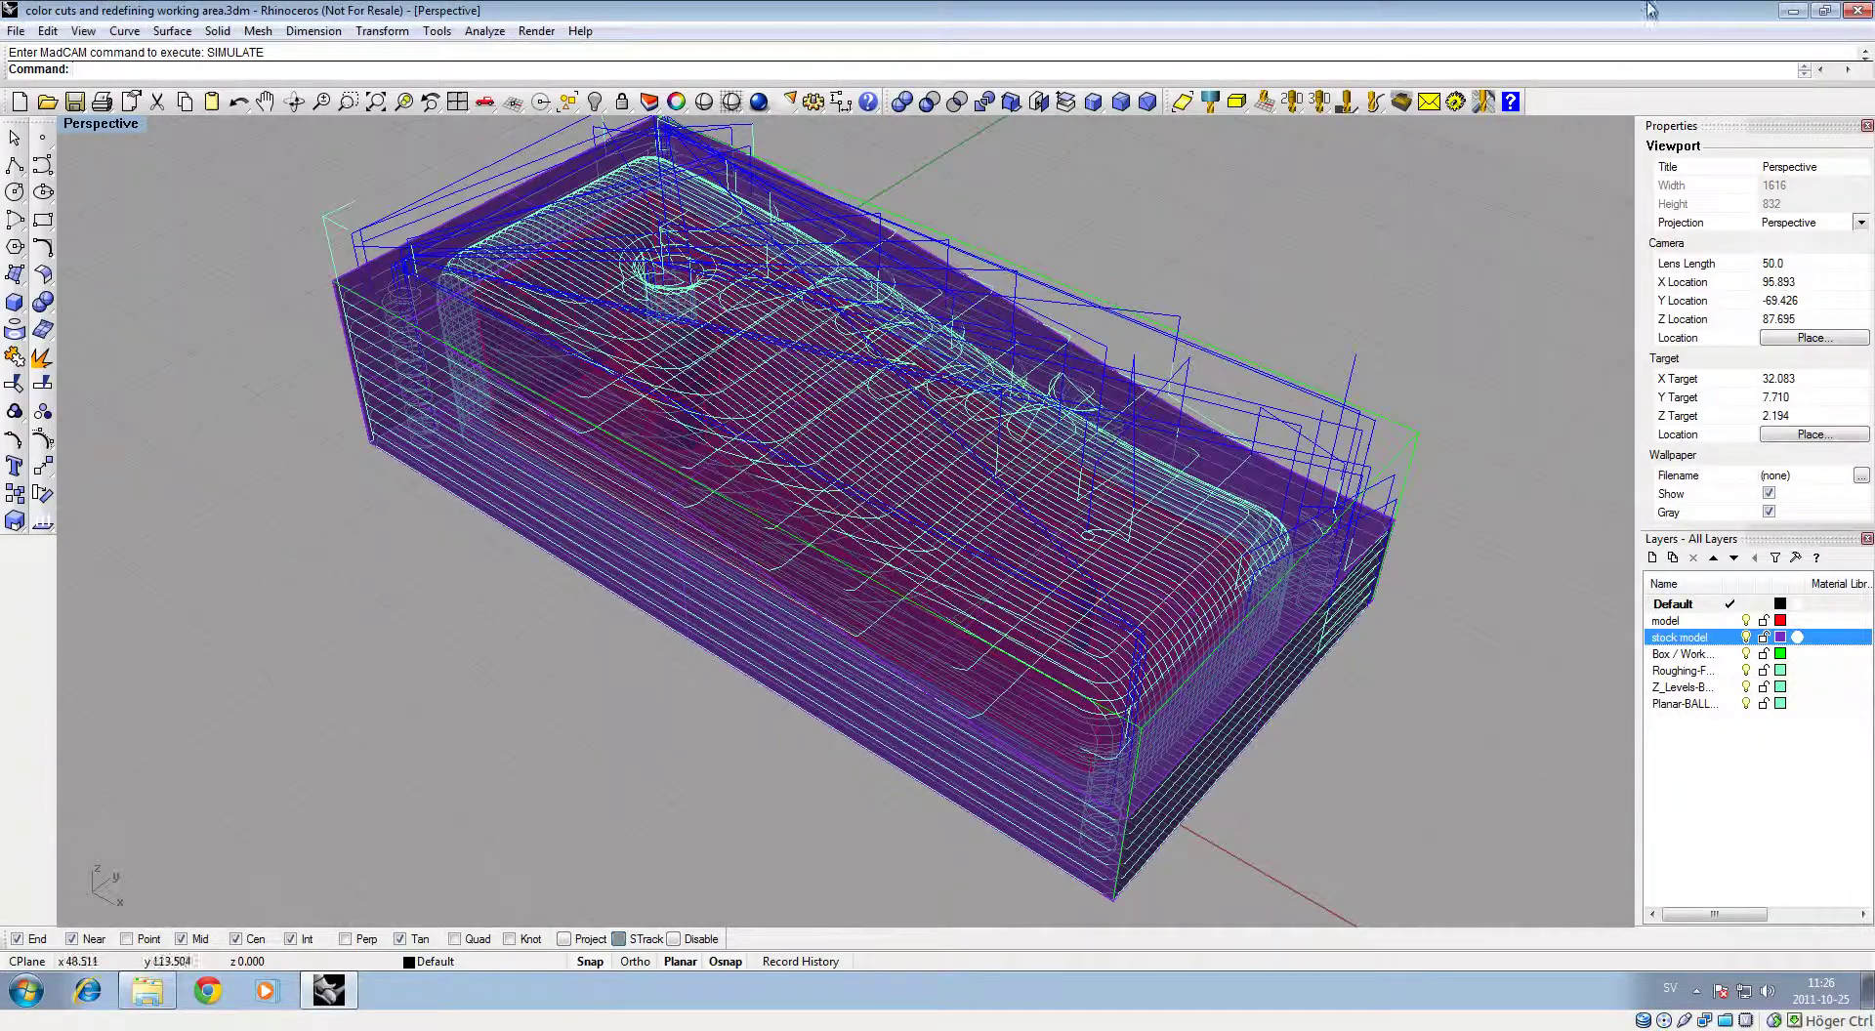